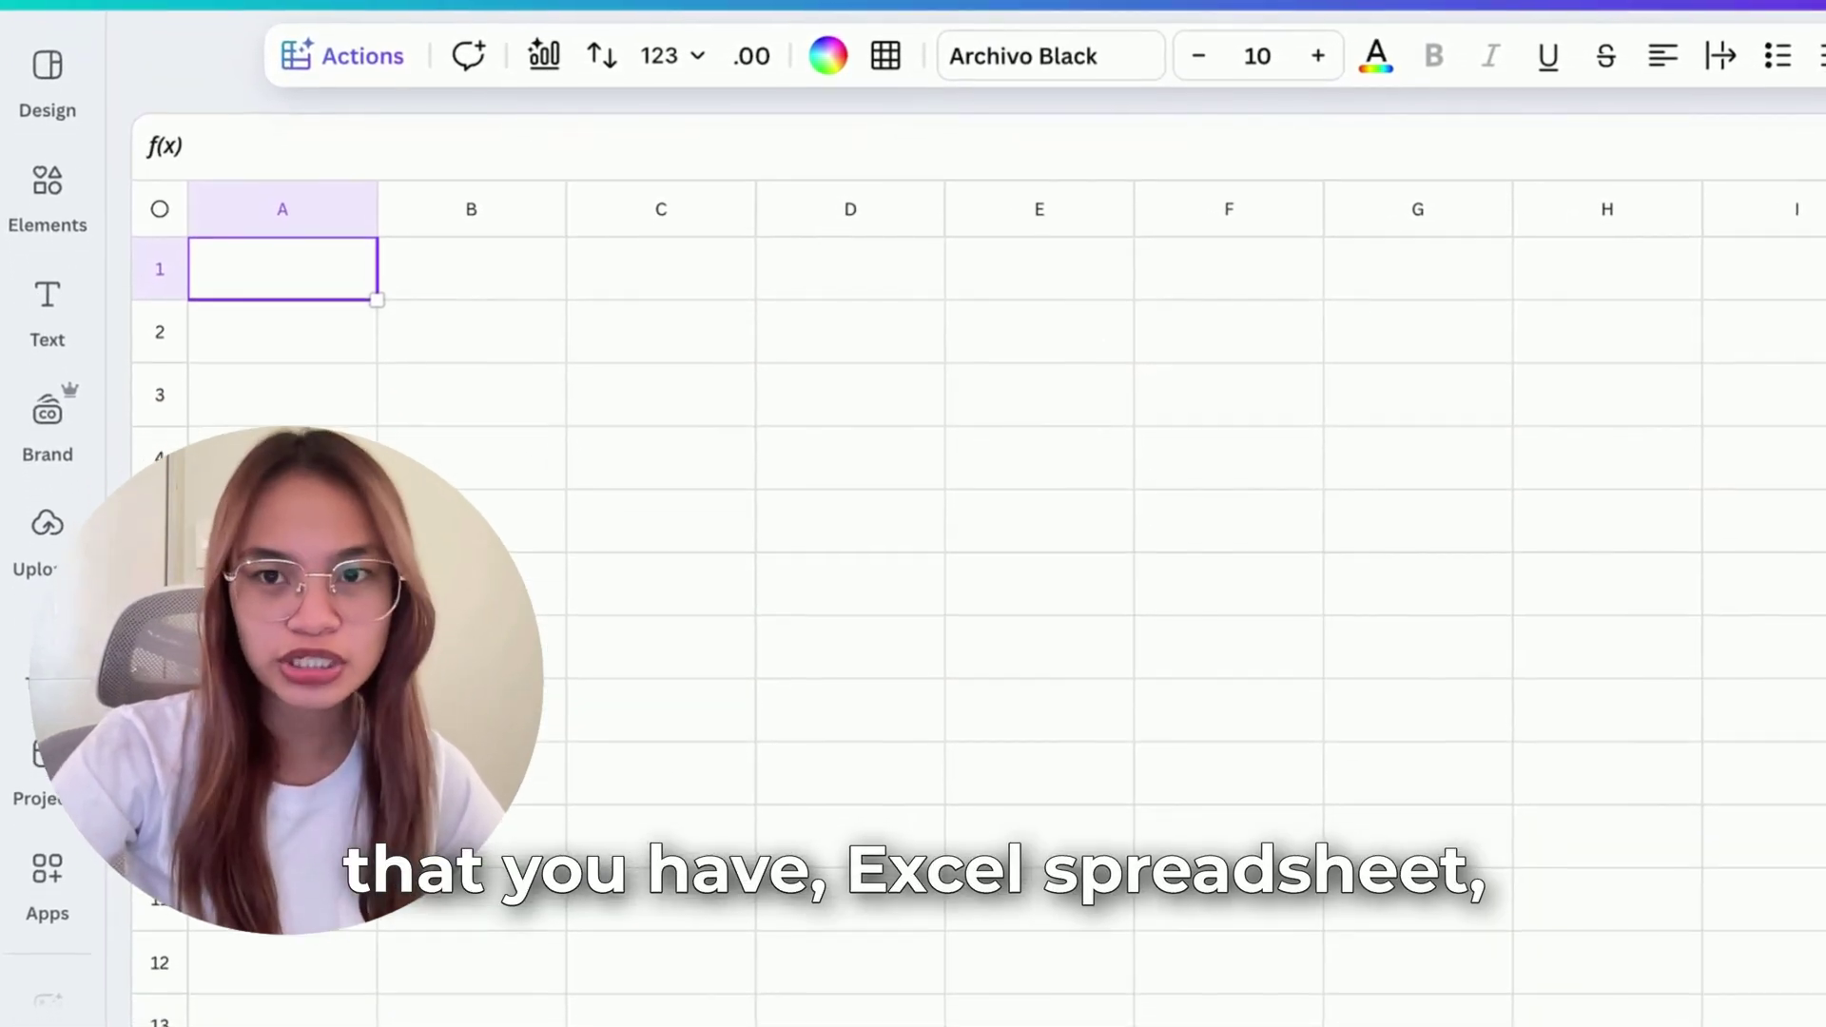
{"action": "double_click", "coordinate": [304, 281]}
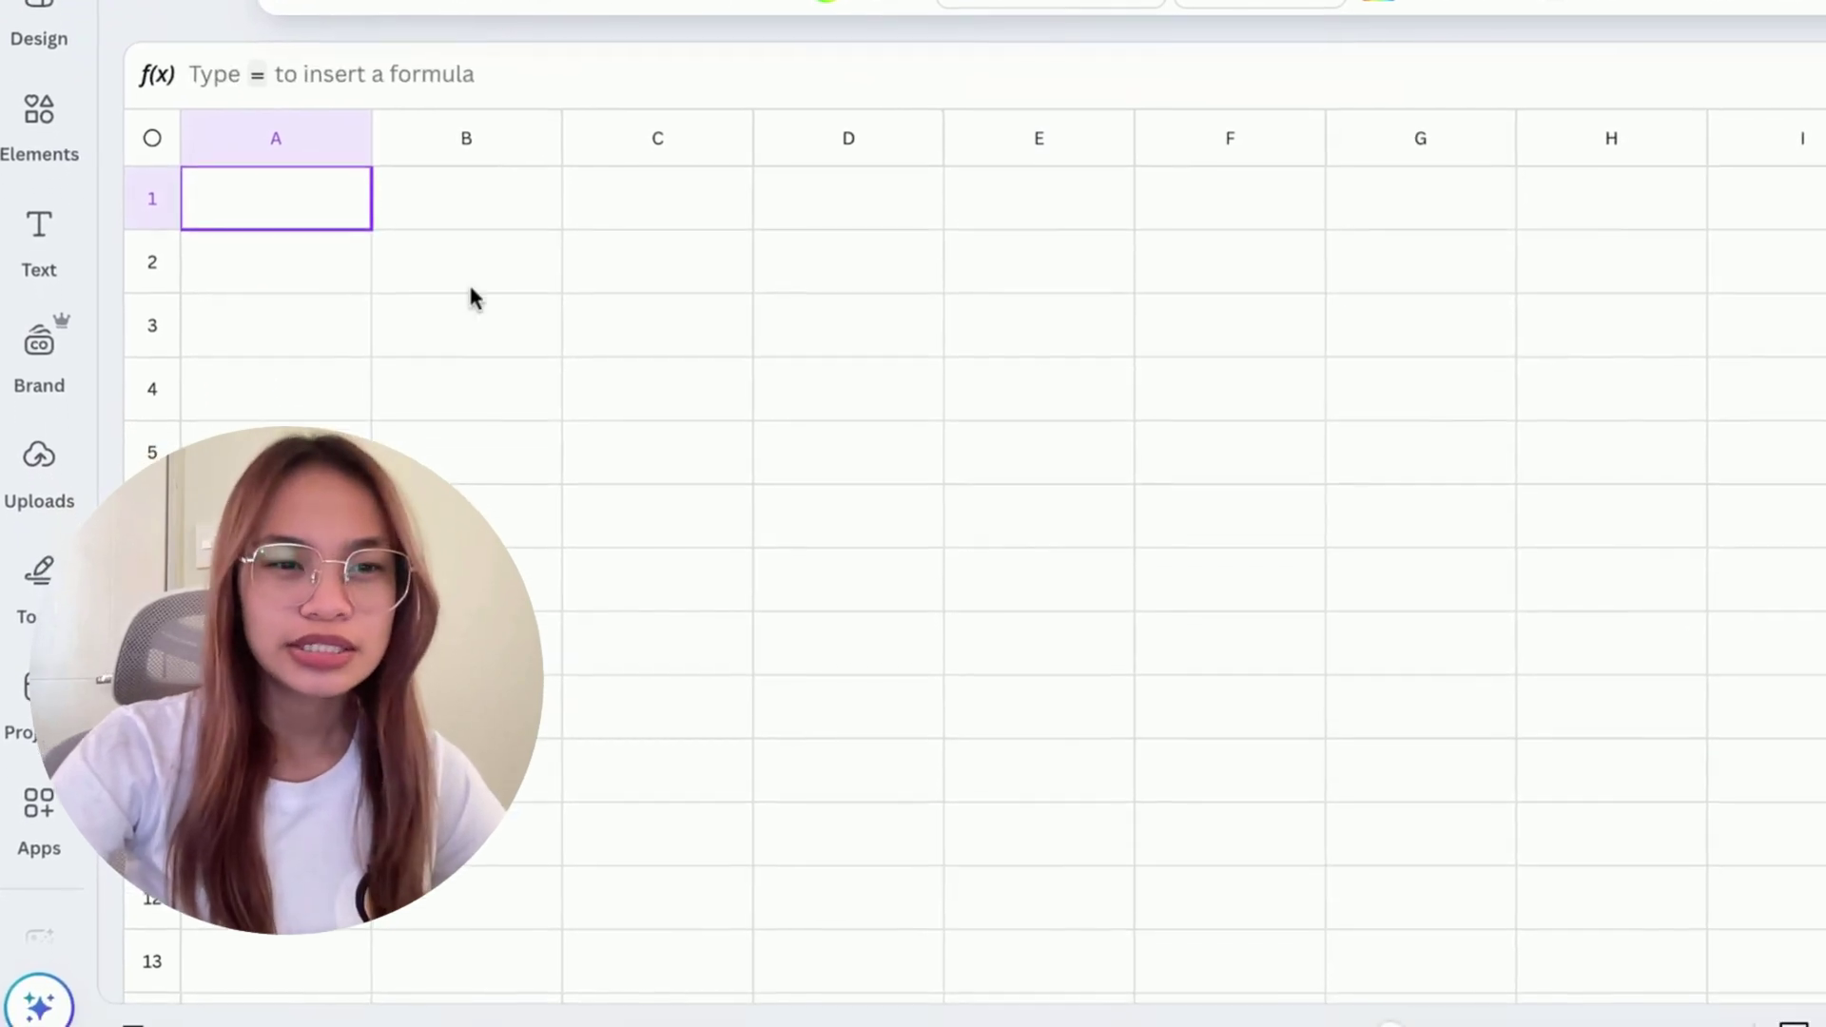
{"action": "left_click", "coordinate": [471, 299]}
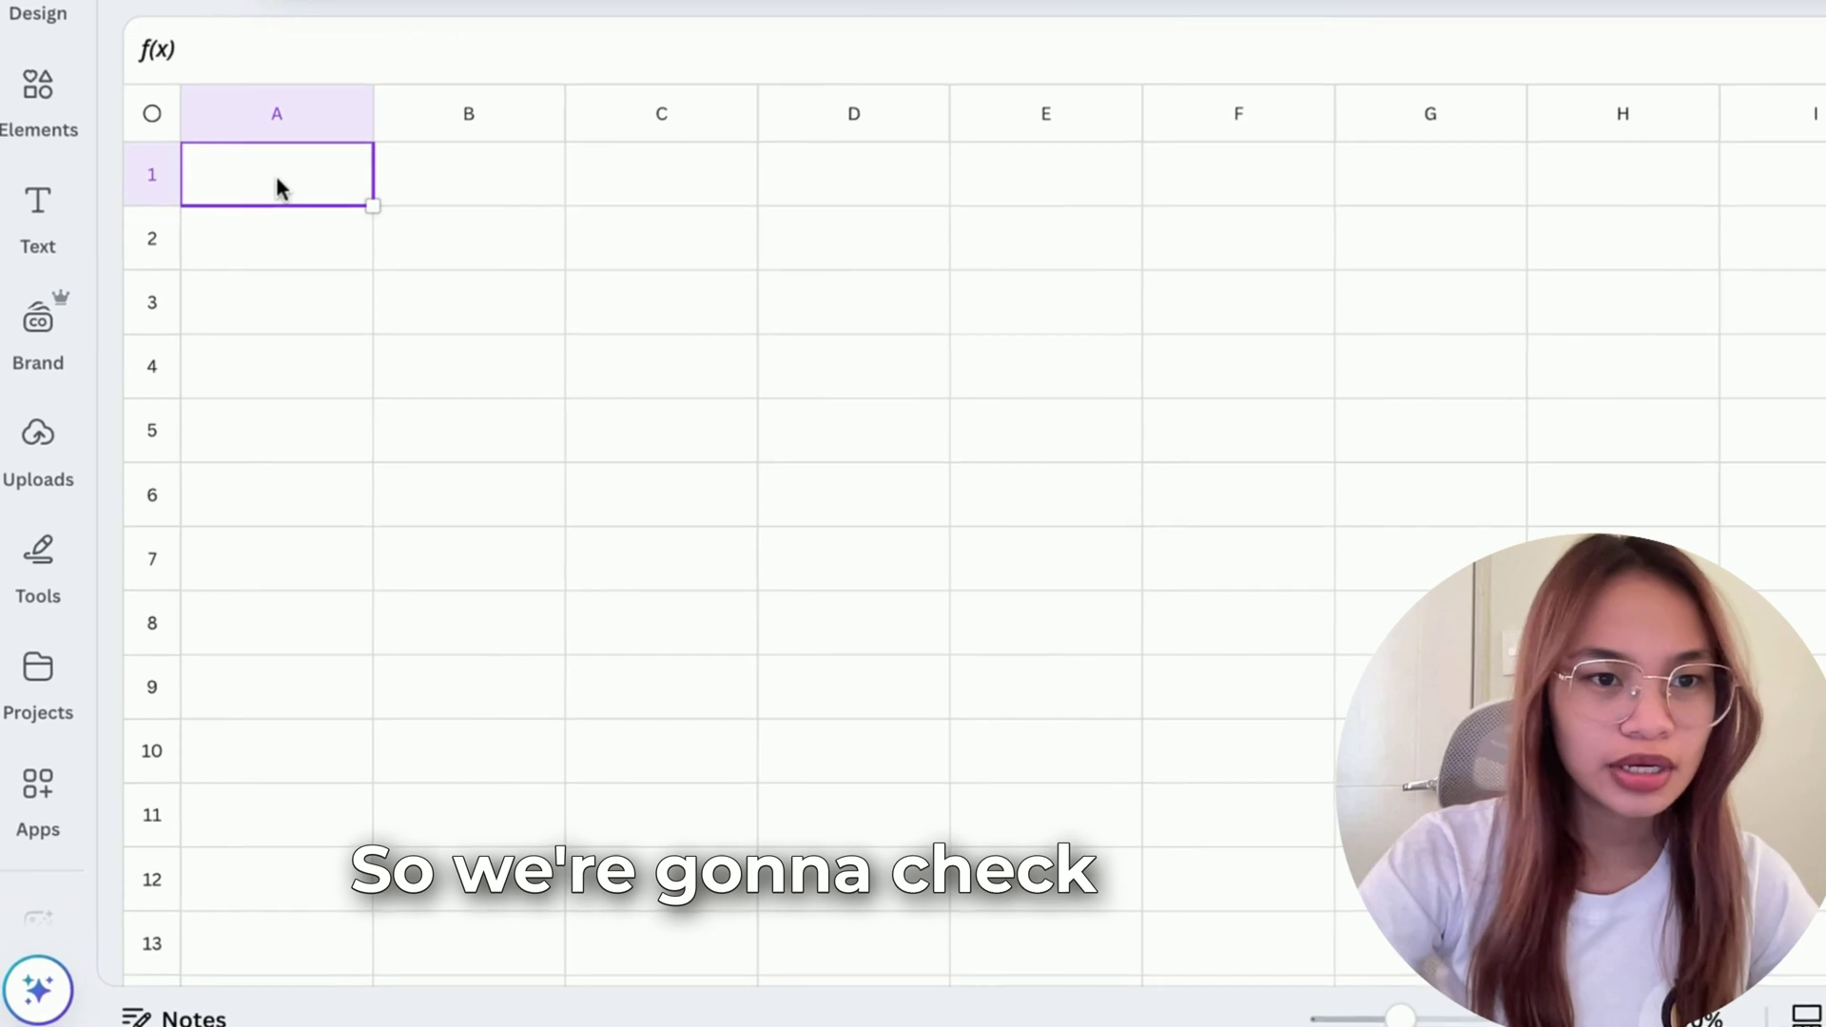
{"action": "left_click_drag", "start_coordinate": [379, 219], "coordinate": [815, 558]}
{"action": "left_click", "coordinate": [1170, 444]}
{"action": "left_click_drag", "start_coordinate": [380, 227], "coordinate": [228, 206]}
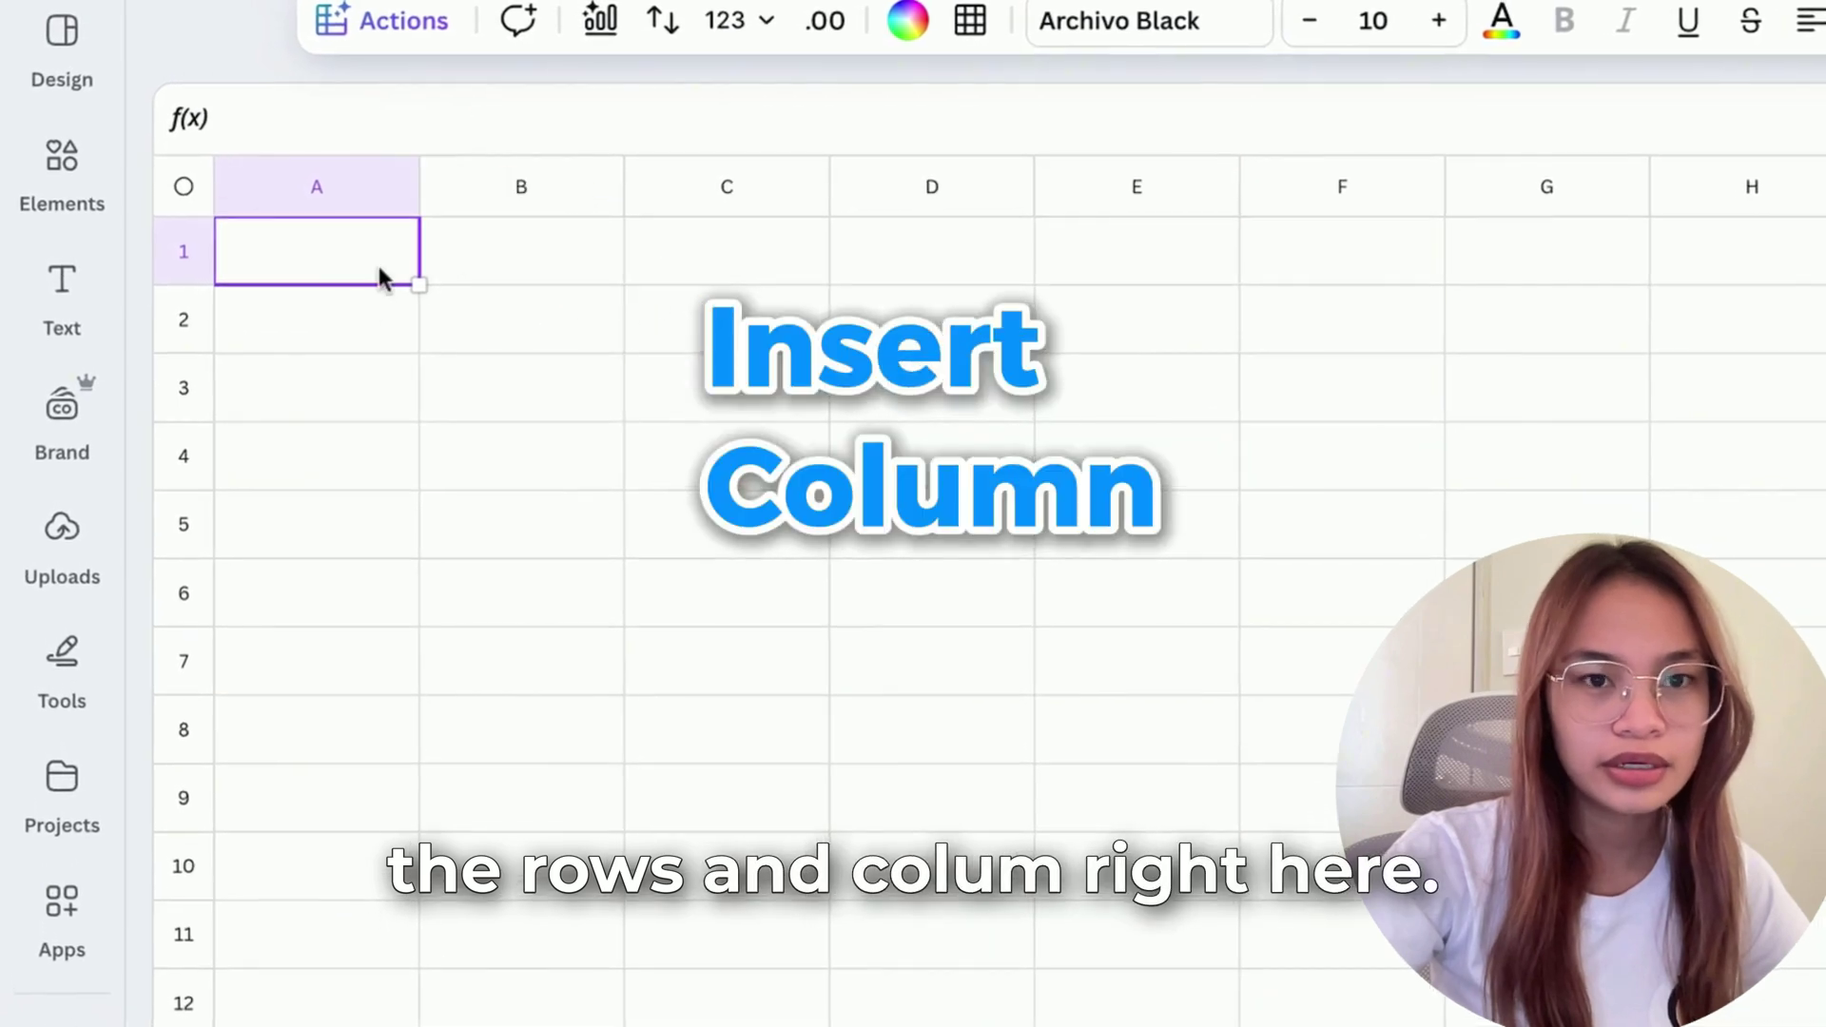
{"action": "left_click", "coordinate": [350, 329]}
Enter a, b and c in cells A1 to A3, one letter per cell
{"action": "left_click", "coordinate": [336, 279]}
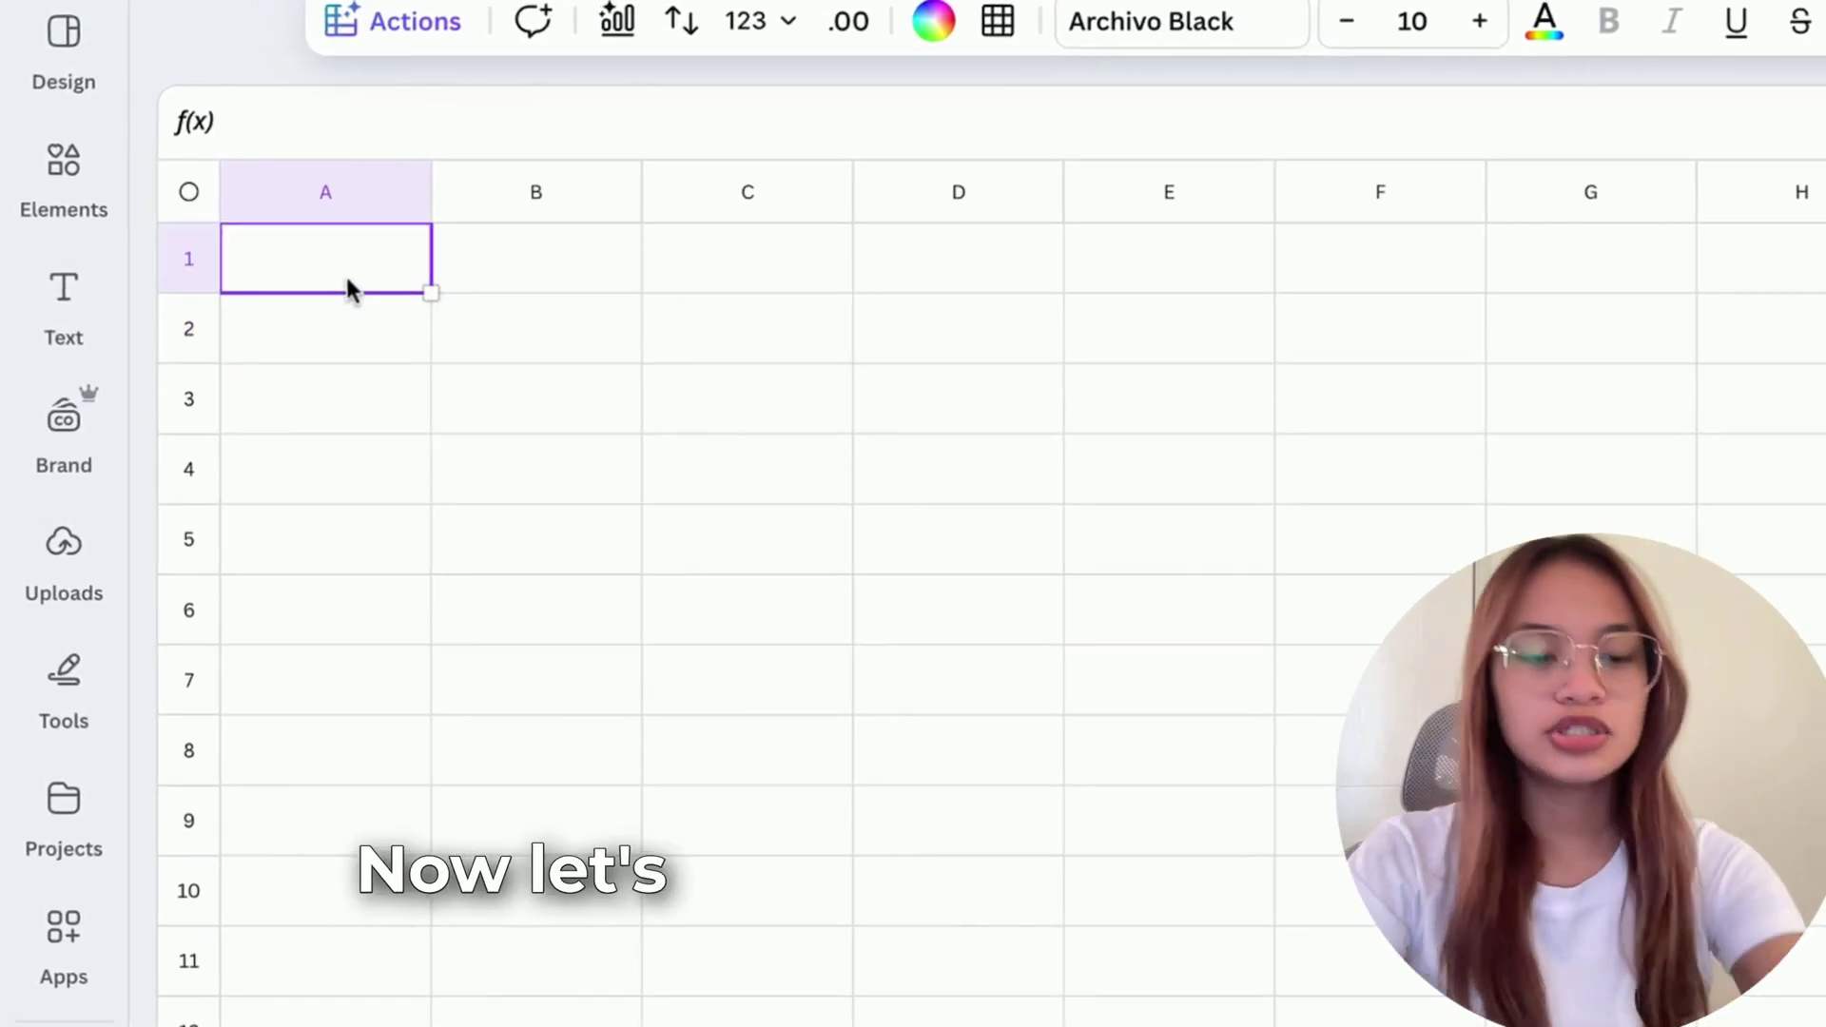
{"action": "type", "text": "a"}
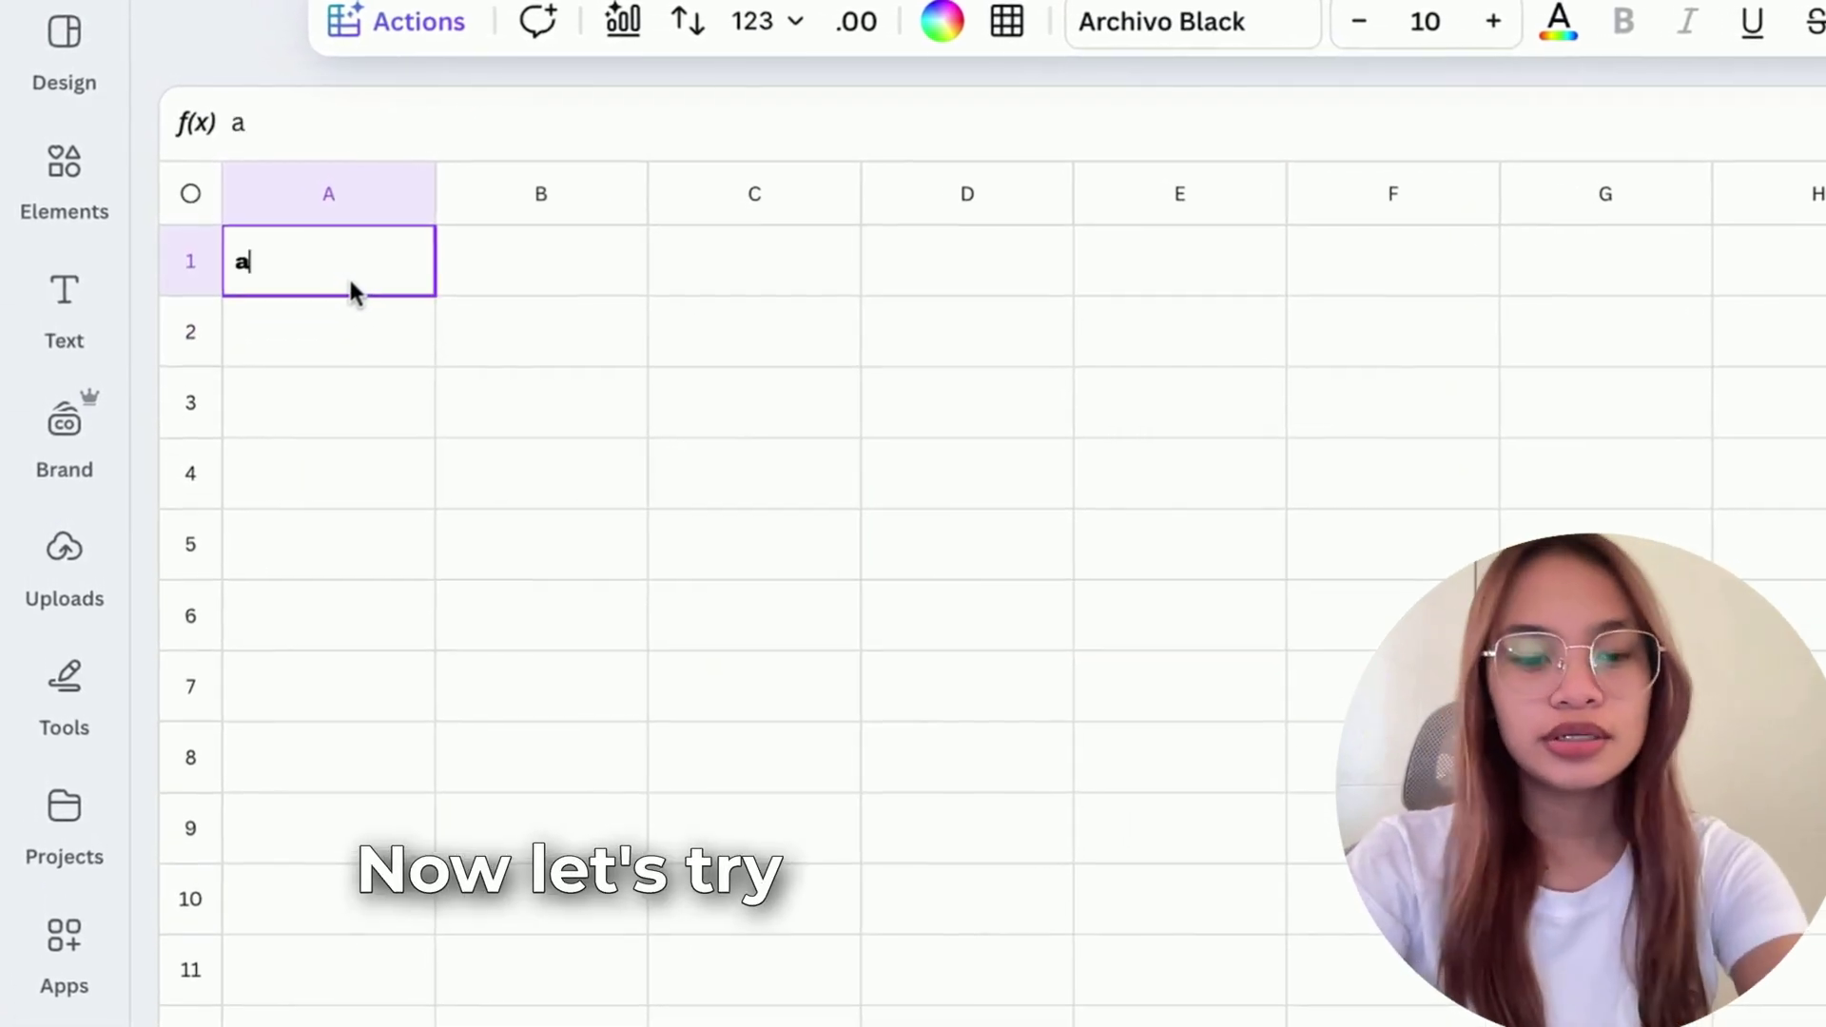
{"action": "key", "text": "Return"}
{"action": "type", "text": "b"}
{"action": "key", "text": "Return"}
{"action": "type", "text": "c"}
{"action": "key", "text": "Return"}
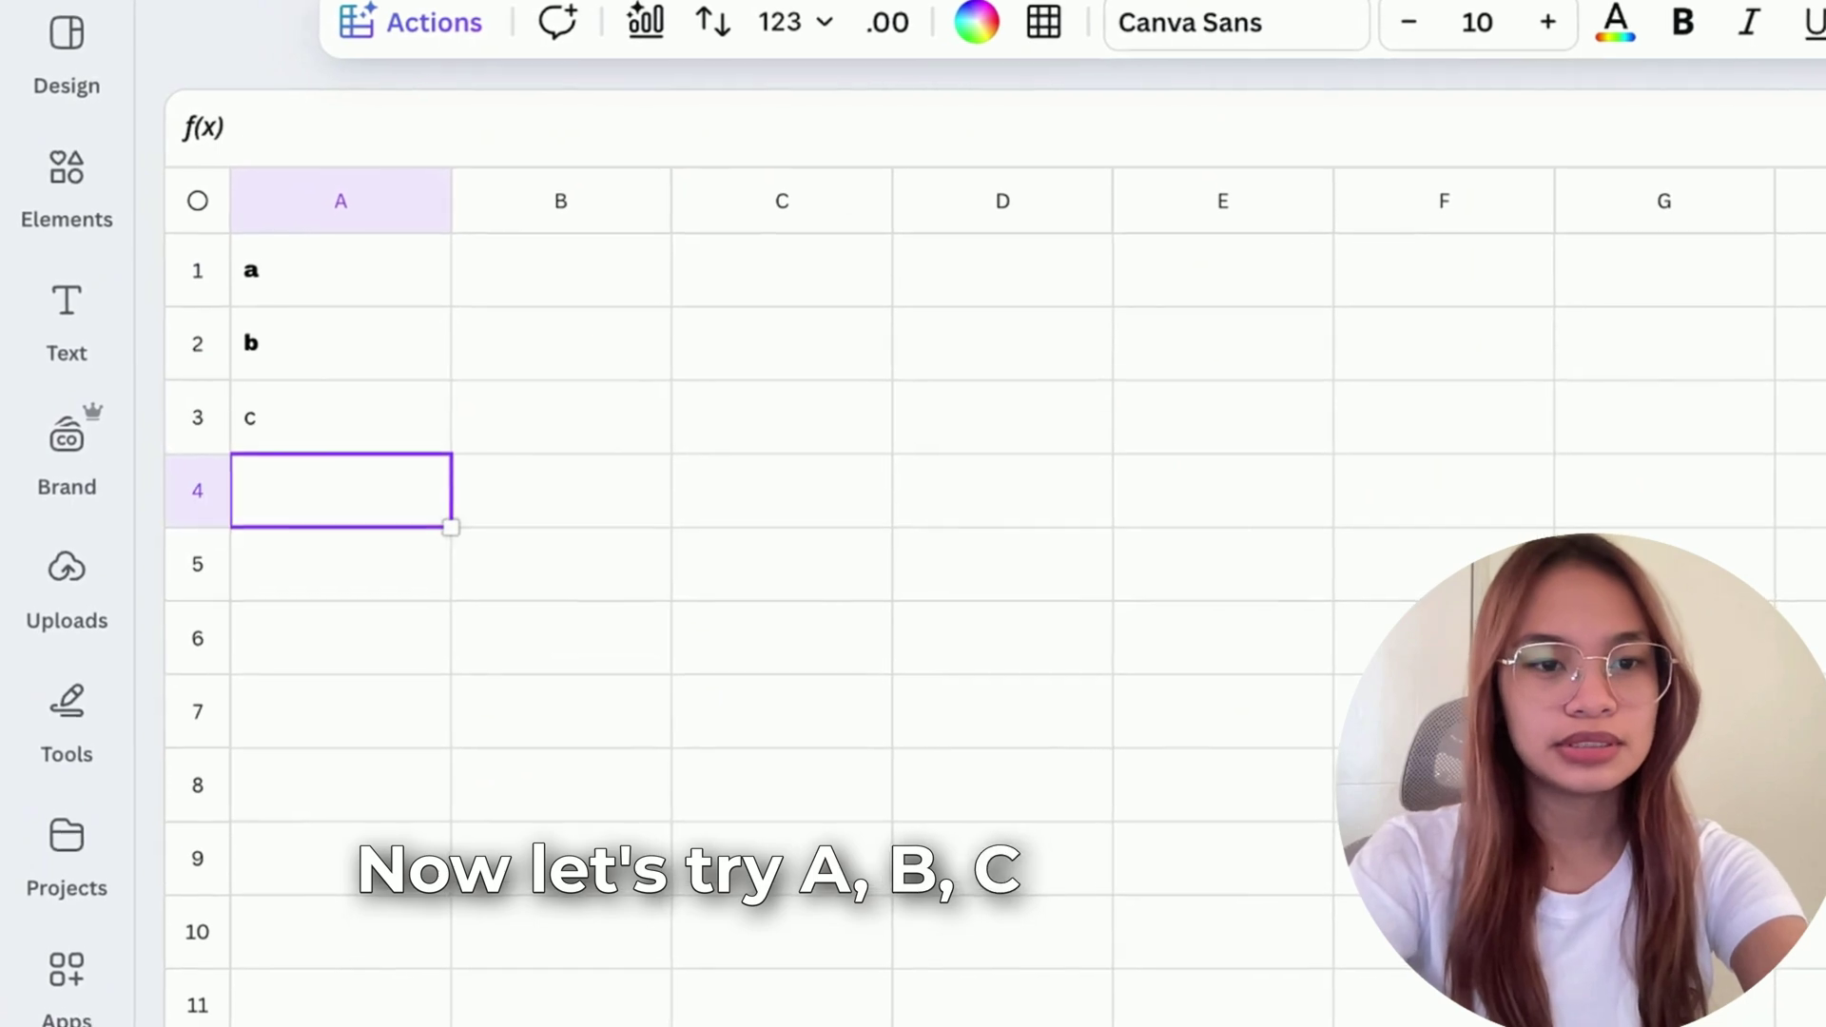
Fill the rest of the first row with b in cell B1 and c in cell C1
{"action": "left_click", "coordinate": [567, 270]}
{"action": "type", "text": "b"}
{"action": "key", "text": "Return"}
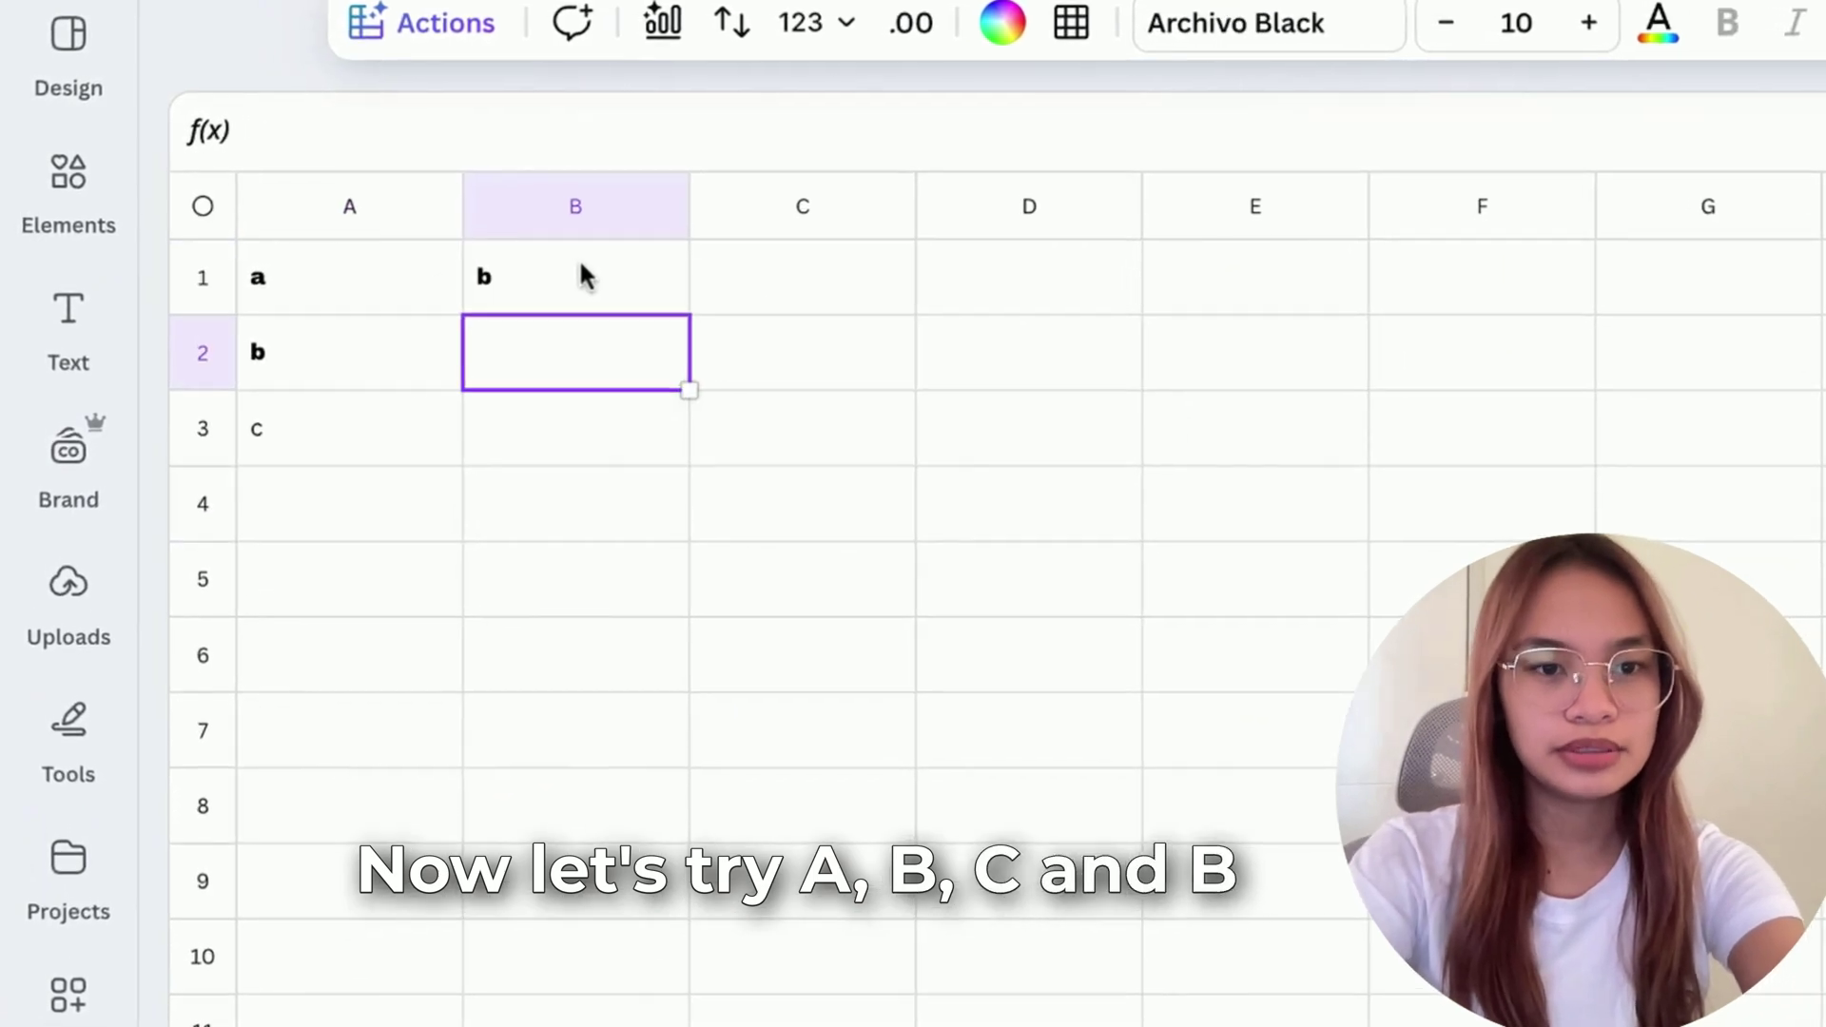
{"action": "left_click", "coordinate": [771, 286]}
{"action": "type", "text": "c"}
{"action": "key", "text": "Return"}
Insert two blank rows below row 1 and two blank columns between columns A and B
{"action": "left_click", "coordinate": [565, 367]}
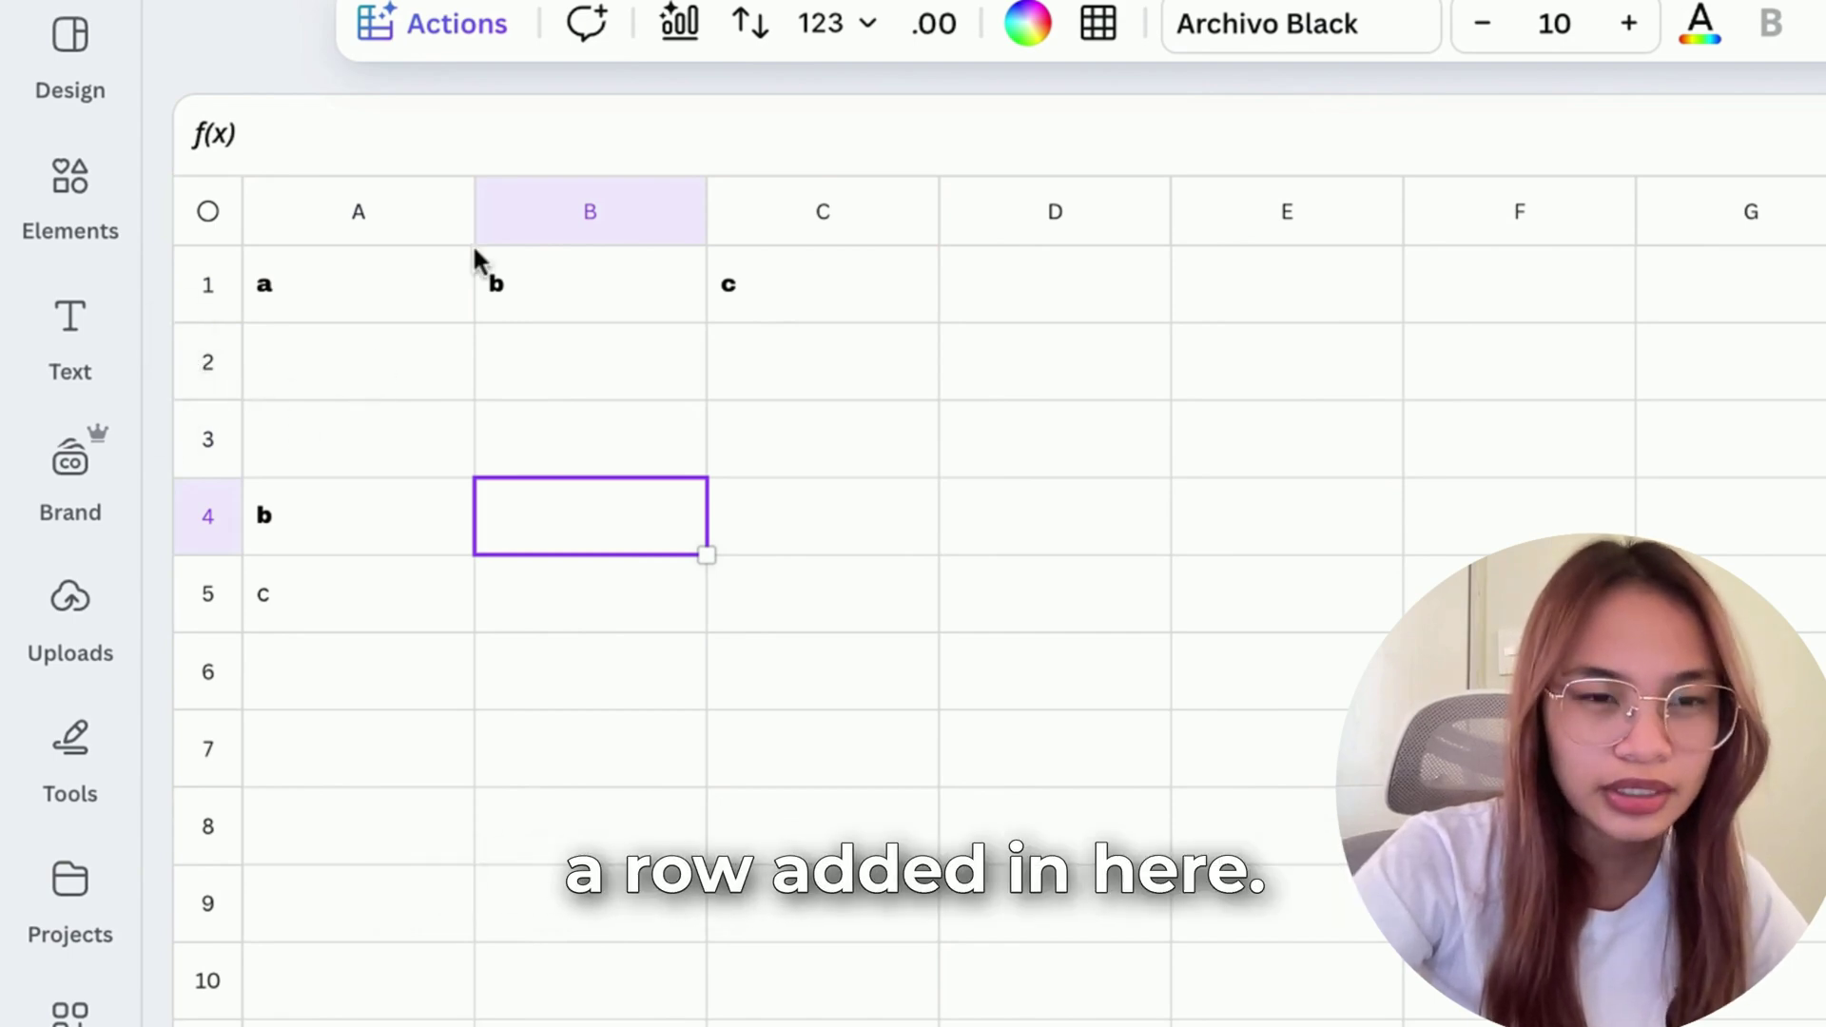
{"action": "left_click", "coordinate": [476, 180]}
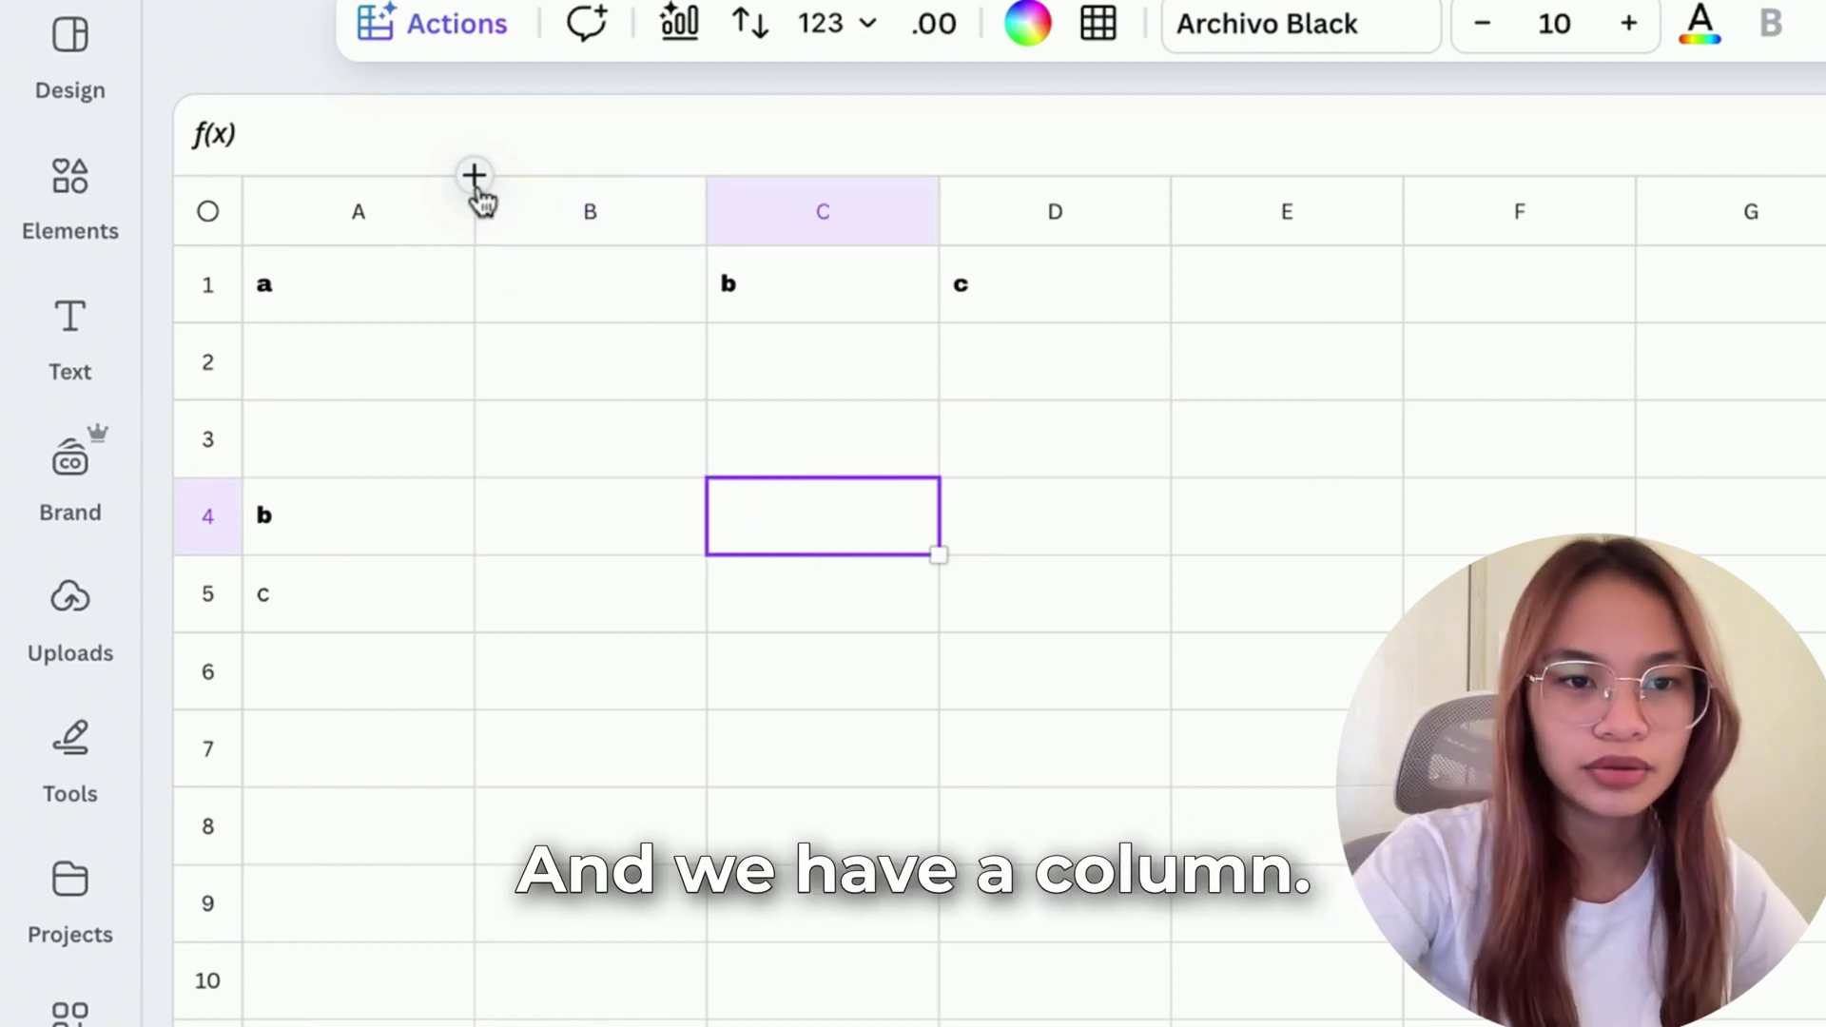
{"action": "left_click", "coordinate": [476, 181]}
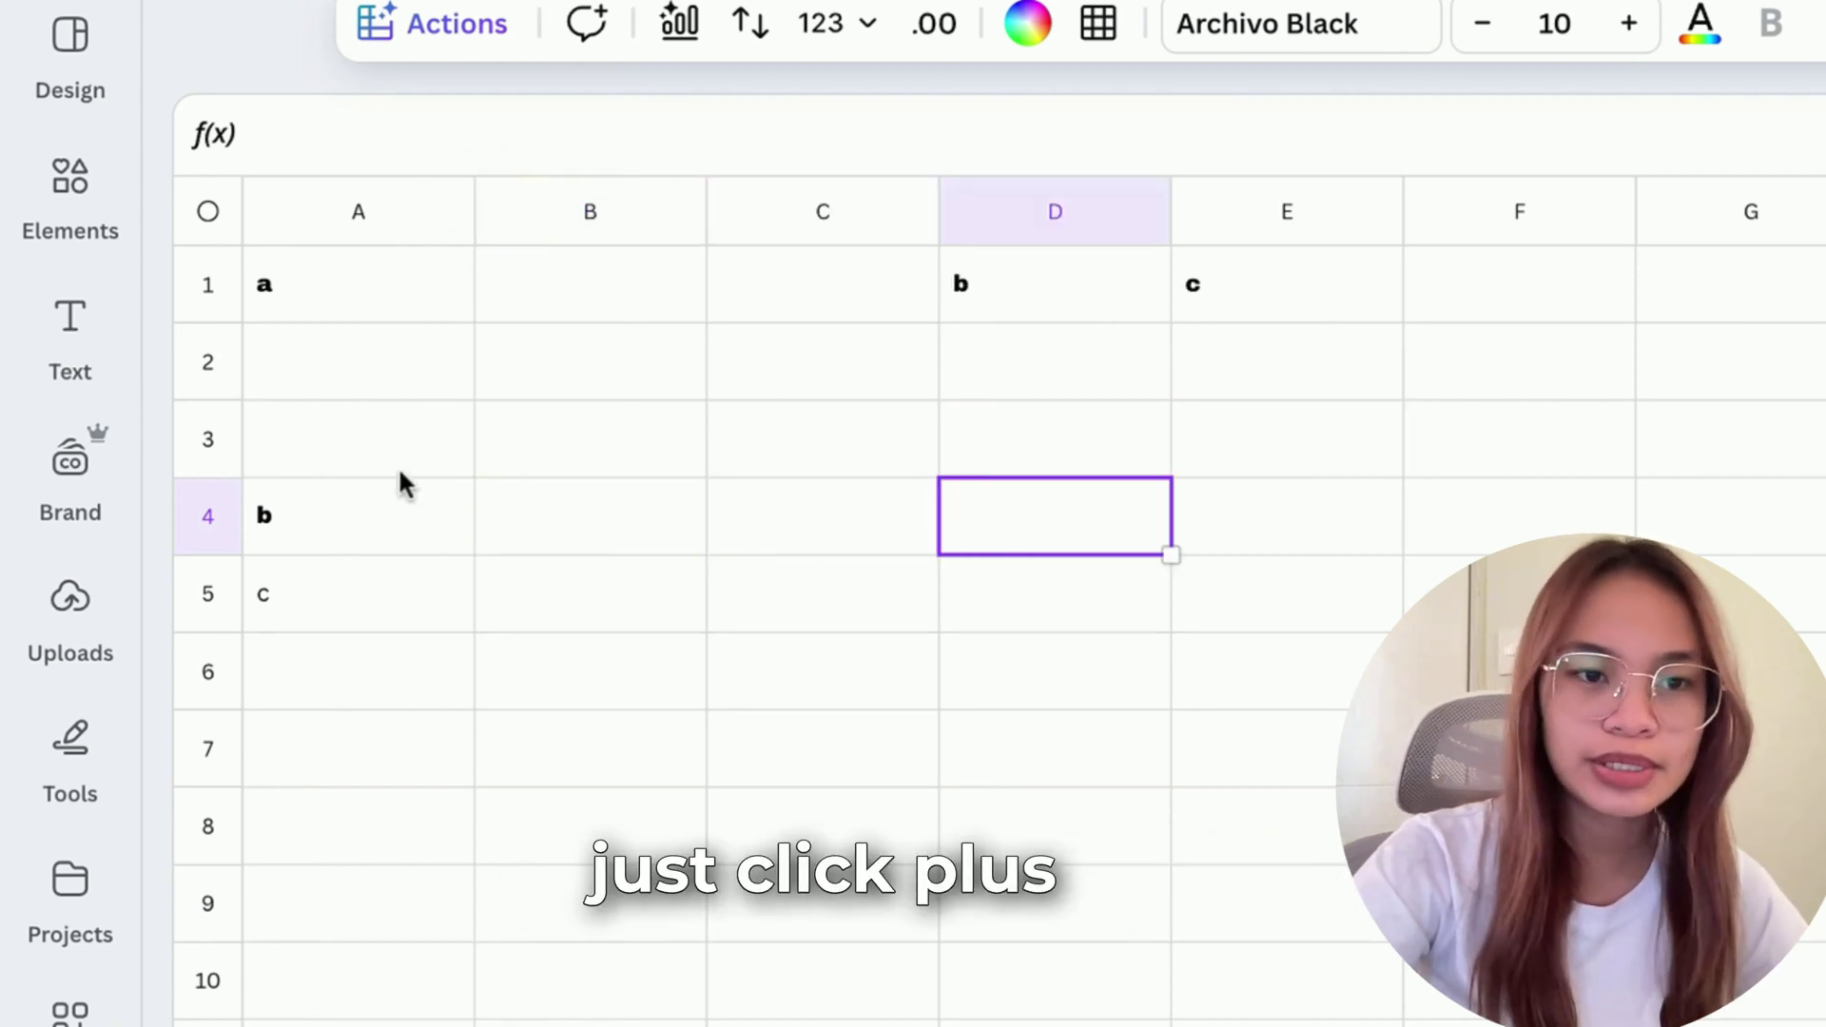
Show the options for adding a row or column around cell A2, and close them without choosing one
{"action": "left_click", "coordinate": [407, 397]}
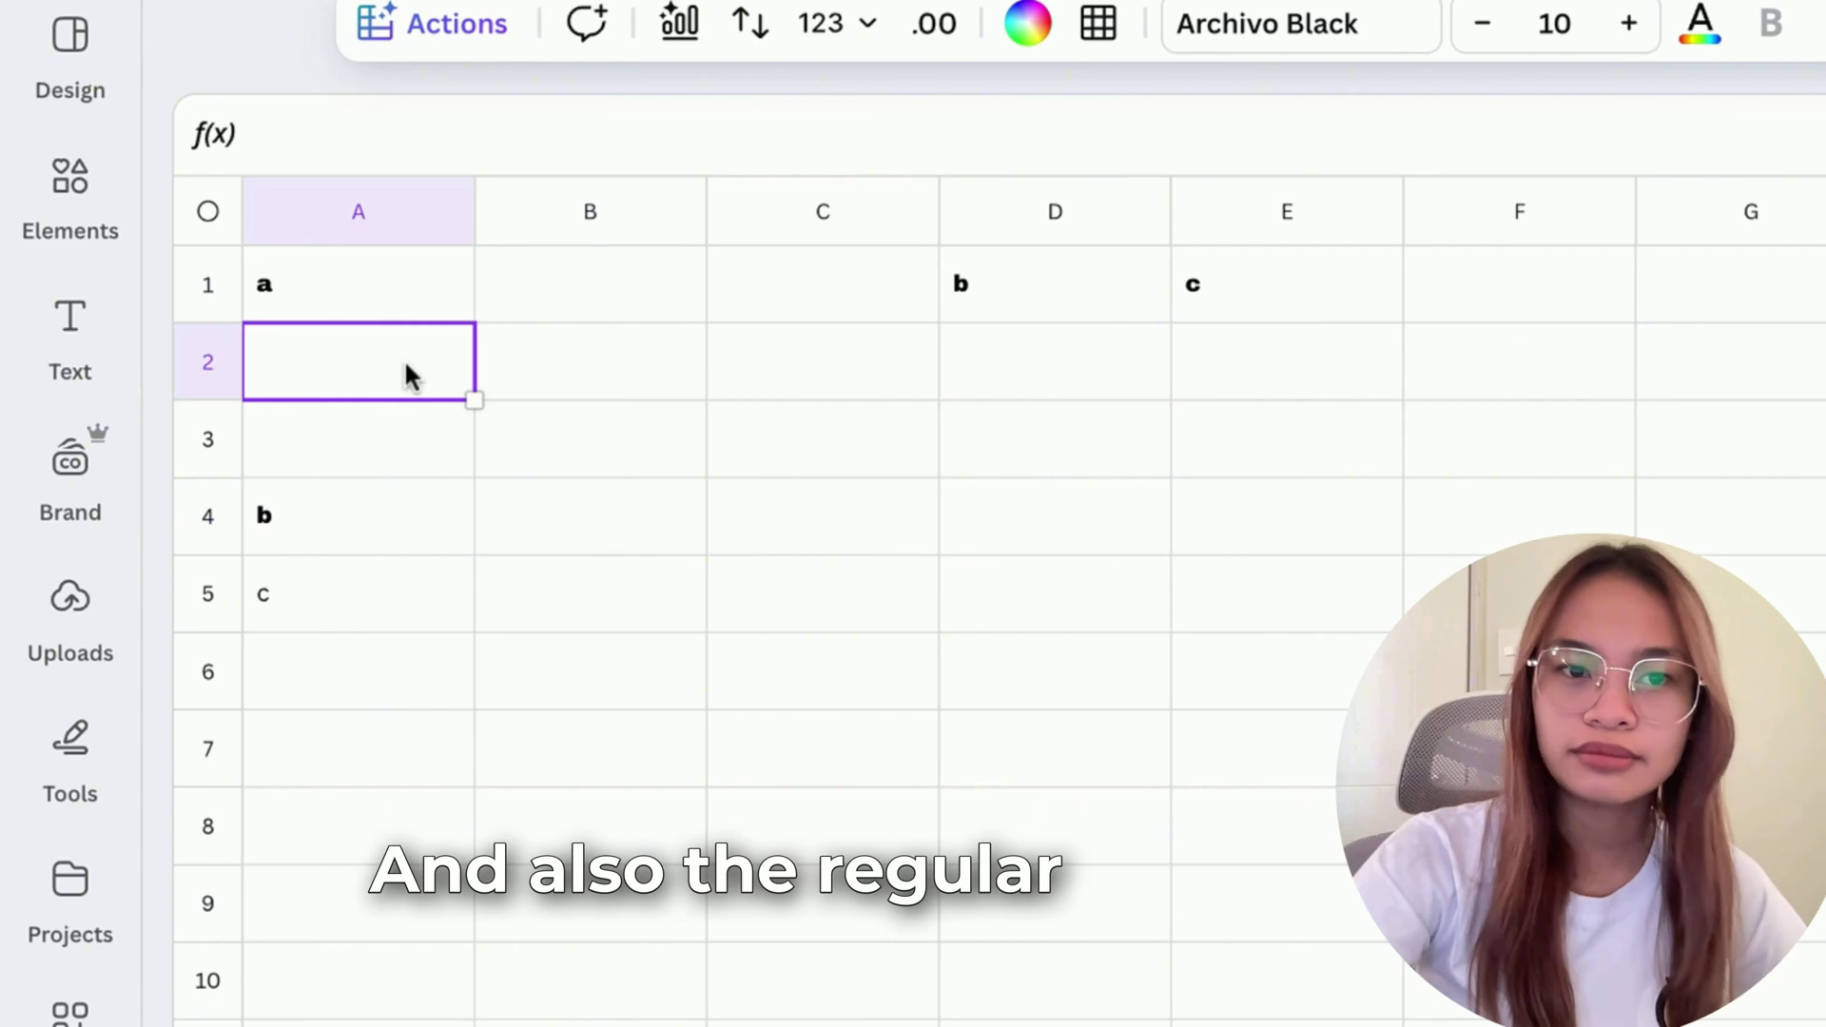
{"action": "right_click", "coordinate": [399, 365]}
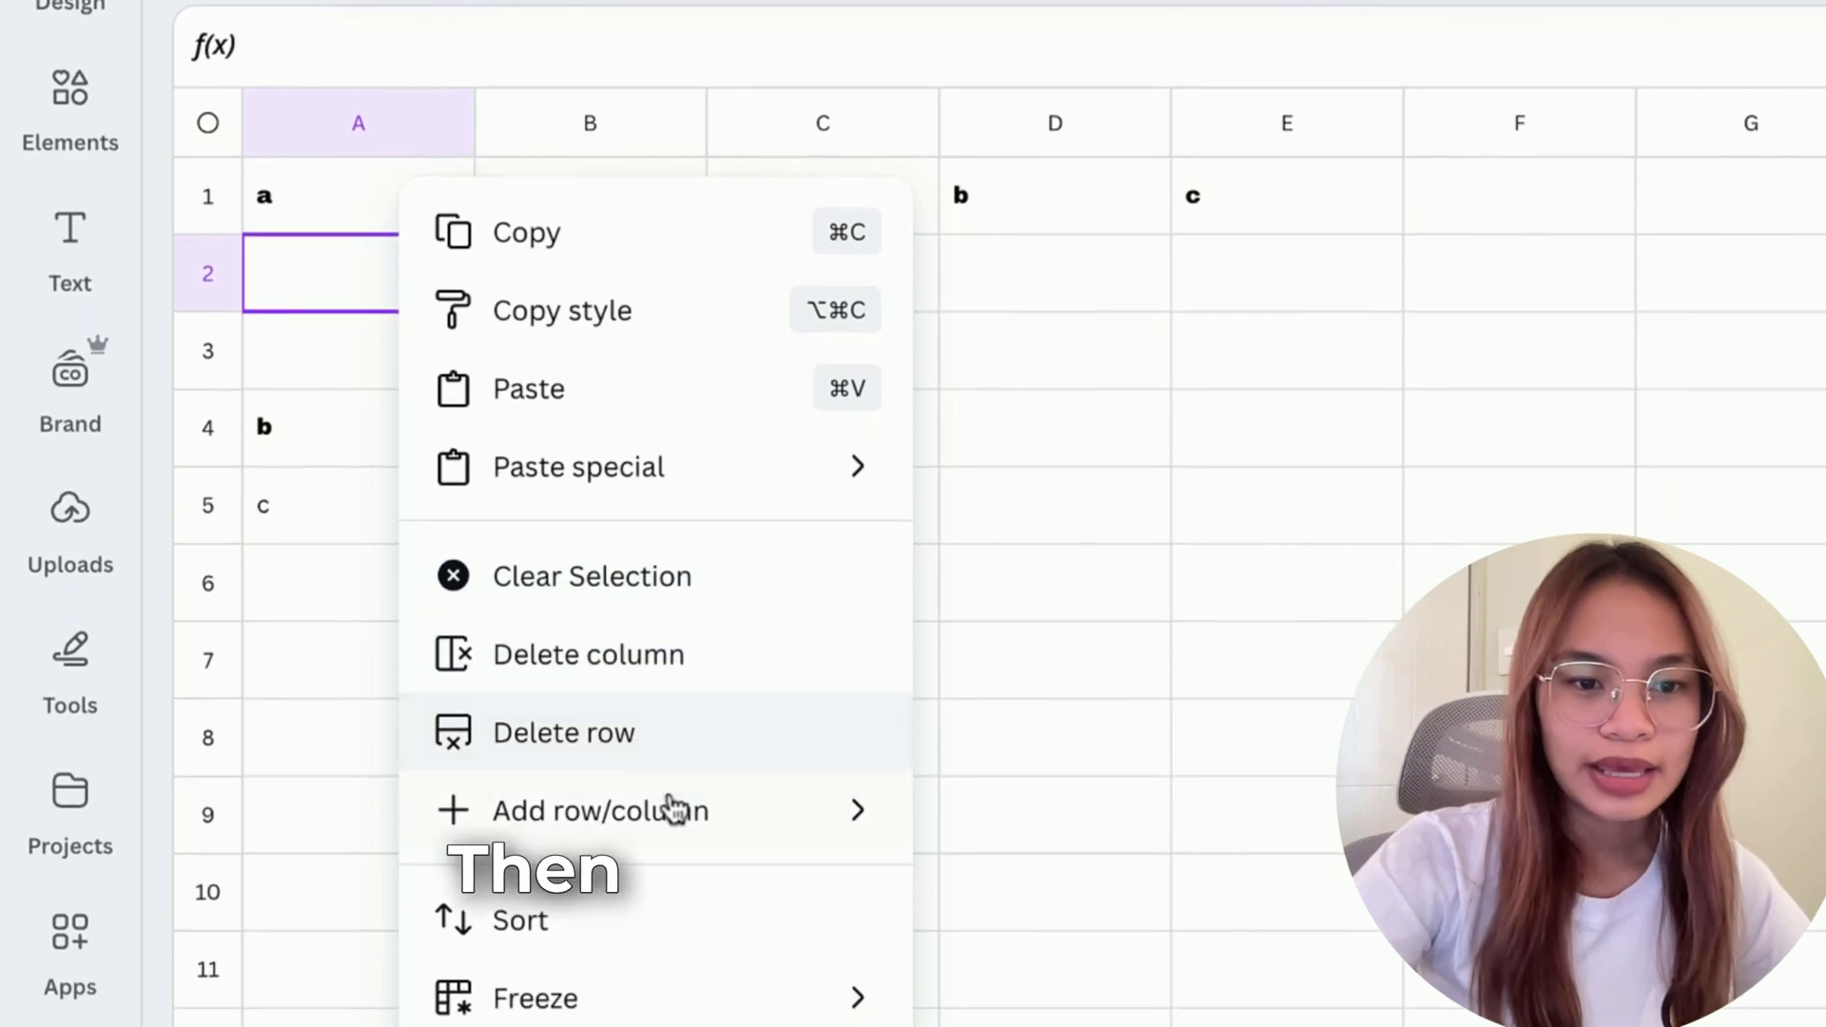
{"action": "mouse_move", "coordinate": [709, 913]}
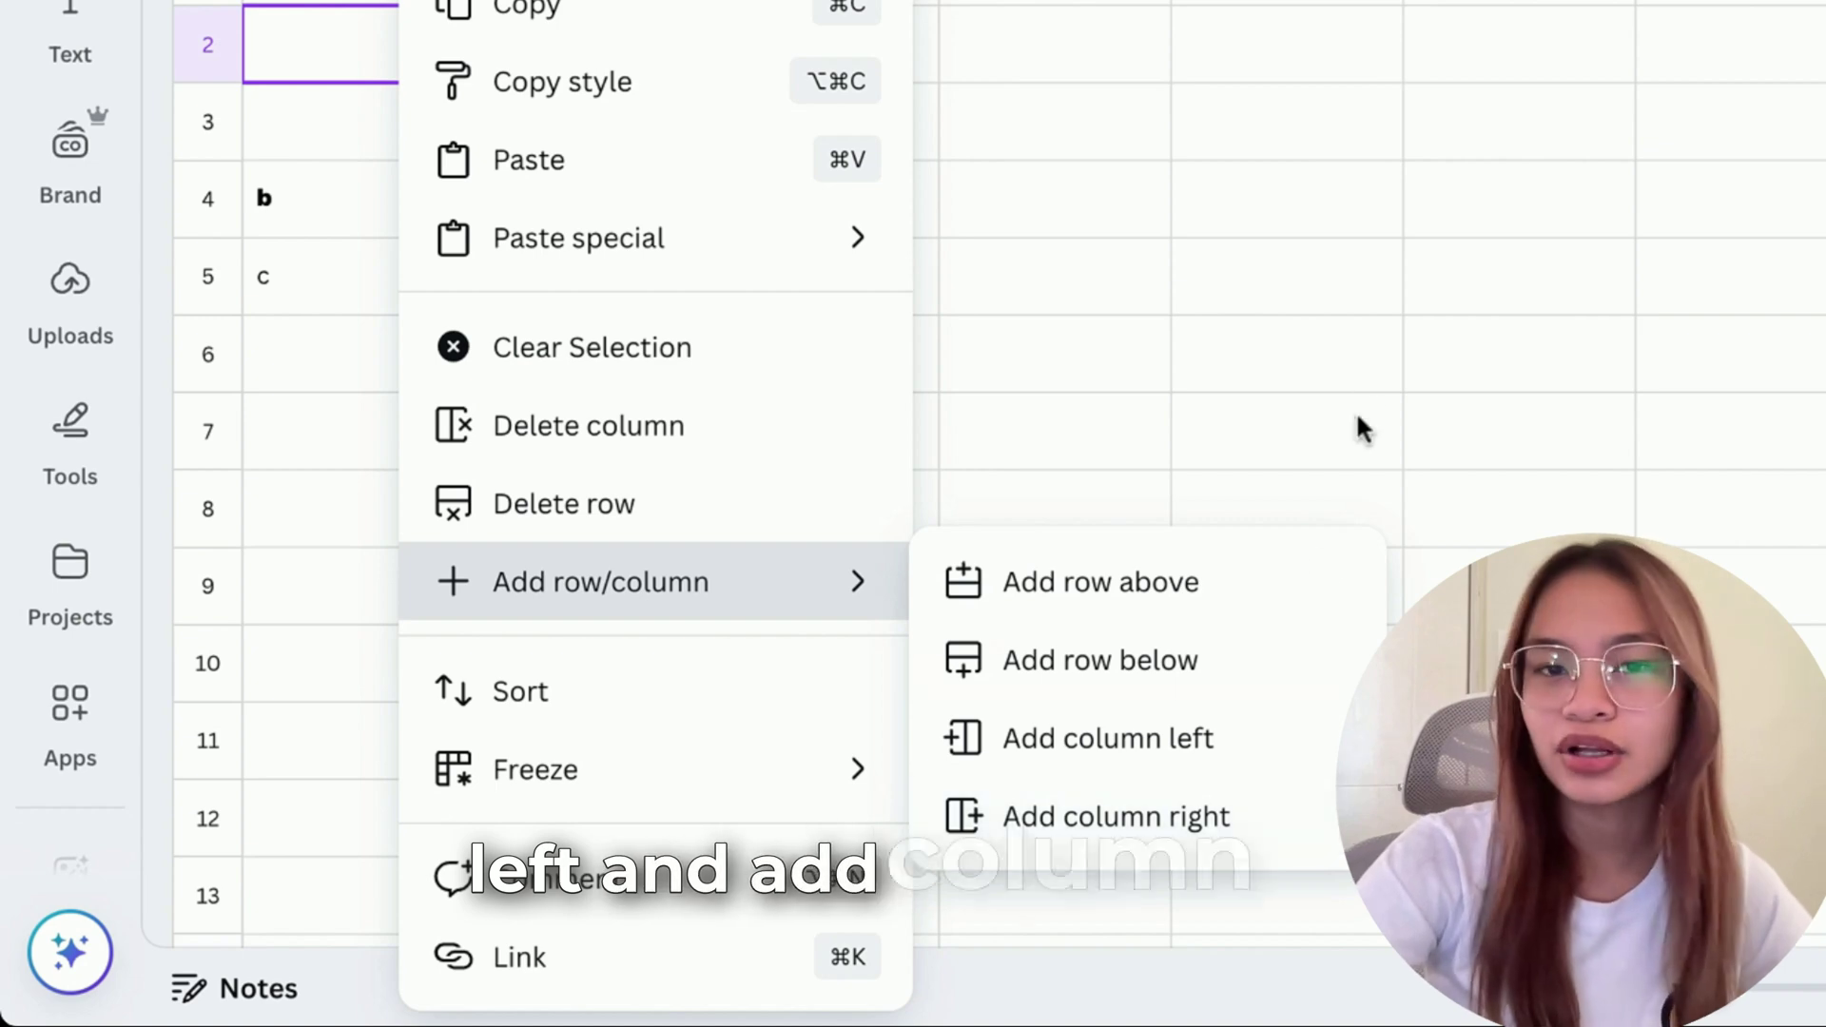
{"action": "key", "text": "Escape"}
Clear the contents of the range A1 to E5
{"action": "left_click_drag", "start_coordinate": [294, 180], "coordinate": [951, 366]}
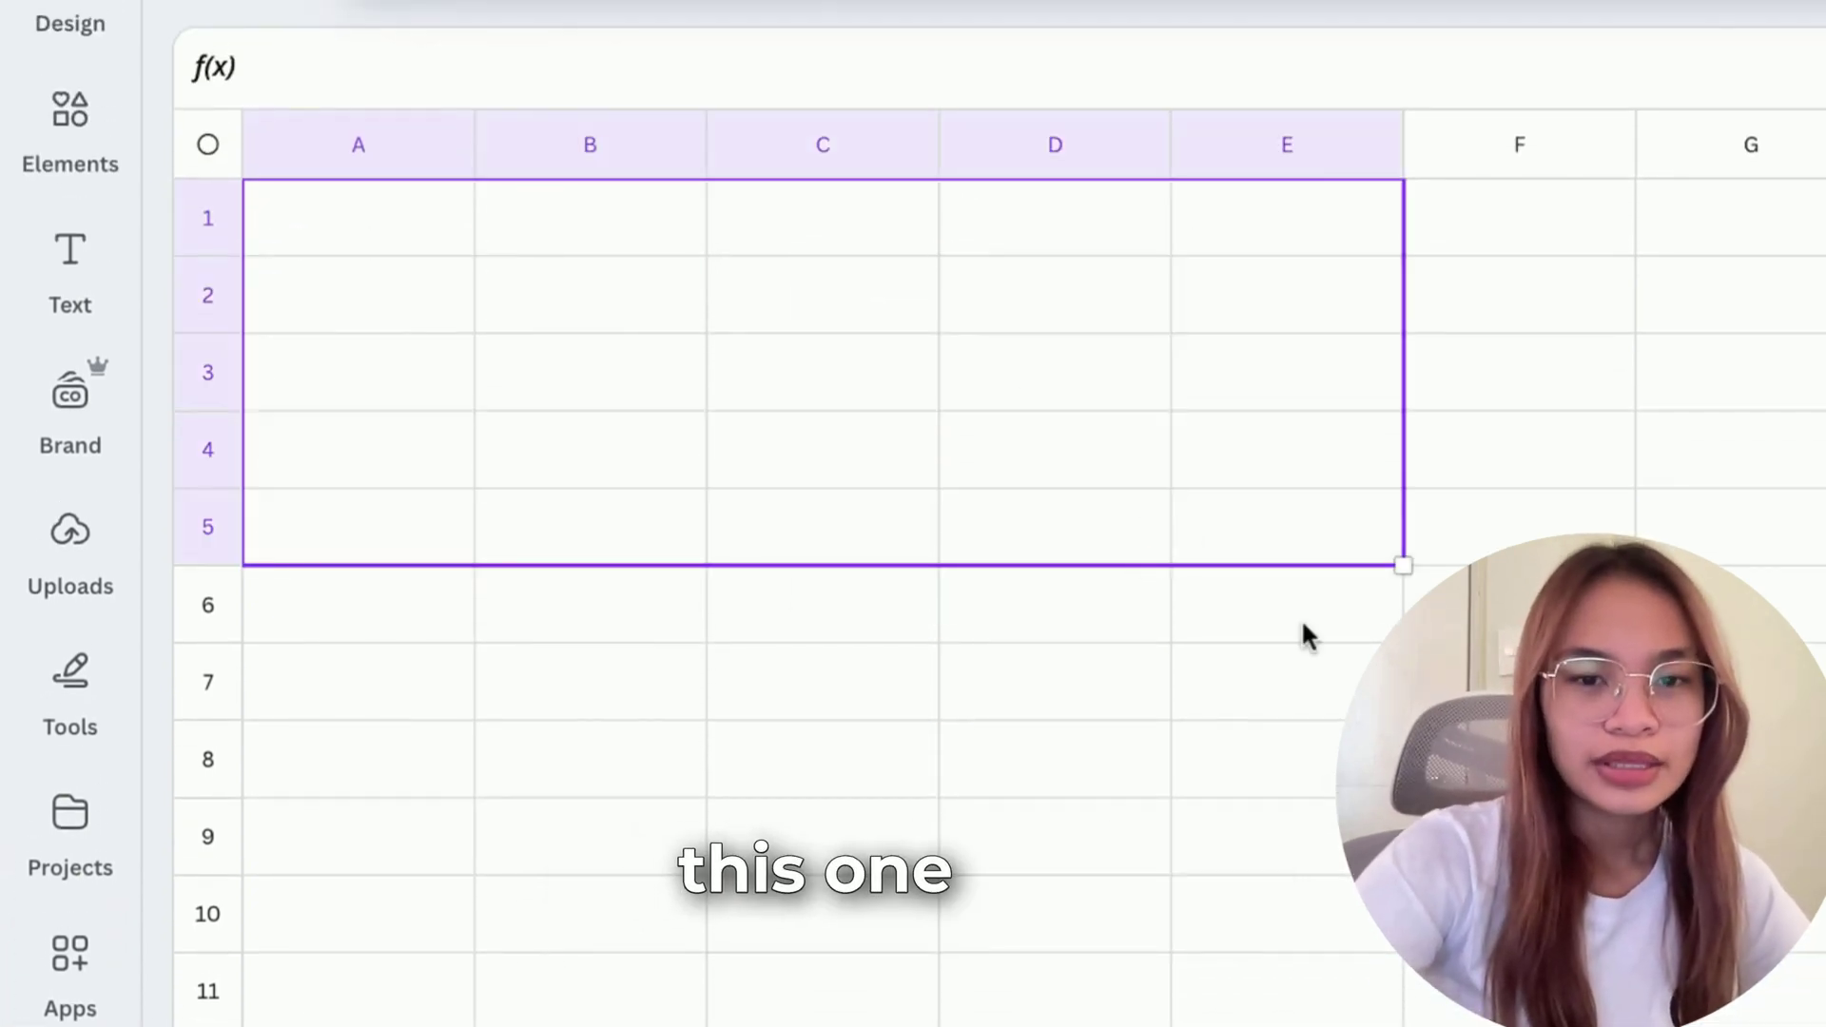
{"action": "left_click", "coordinate": [1436, 756]}
Add a text box to the sheet and place it around row 6 near column D
{"action": "left_click", "coordinate": [112, 257]}
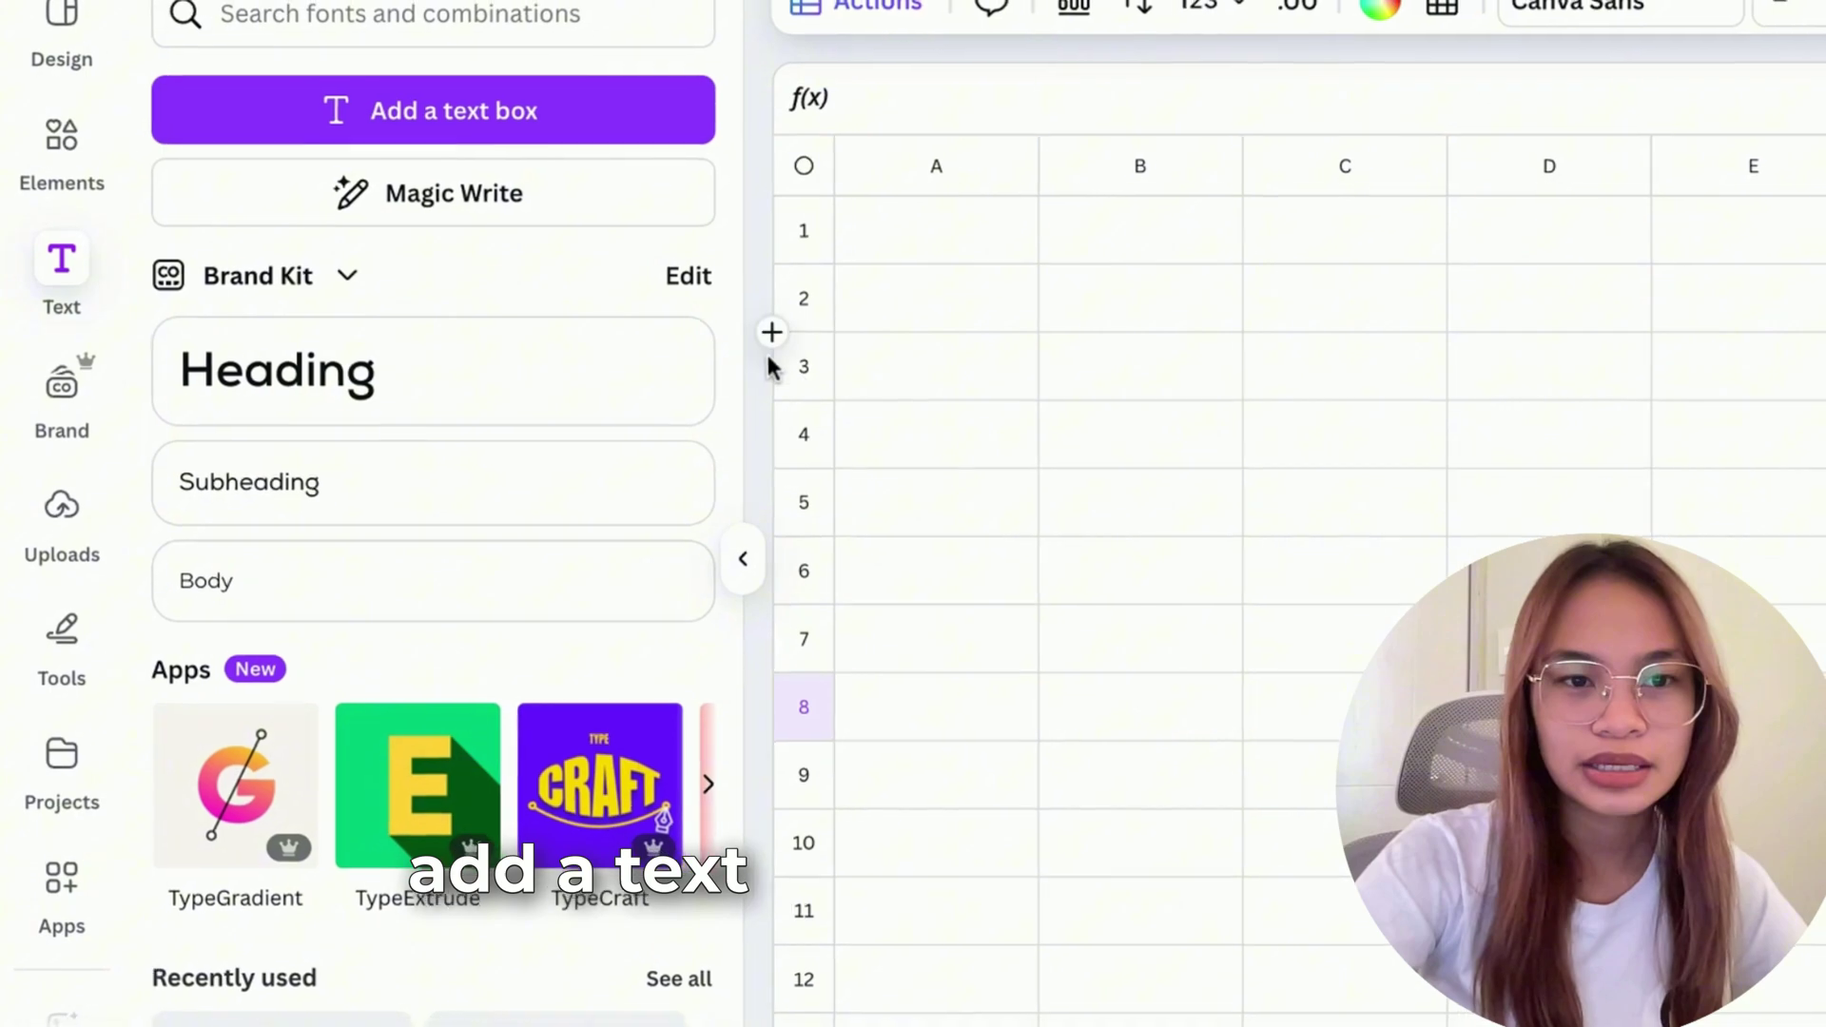
{"action": "left_click", "coordinate": [557, 128]}
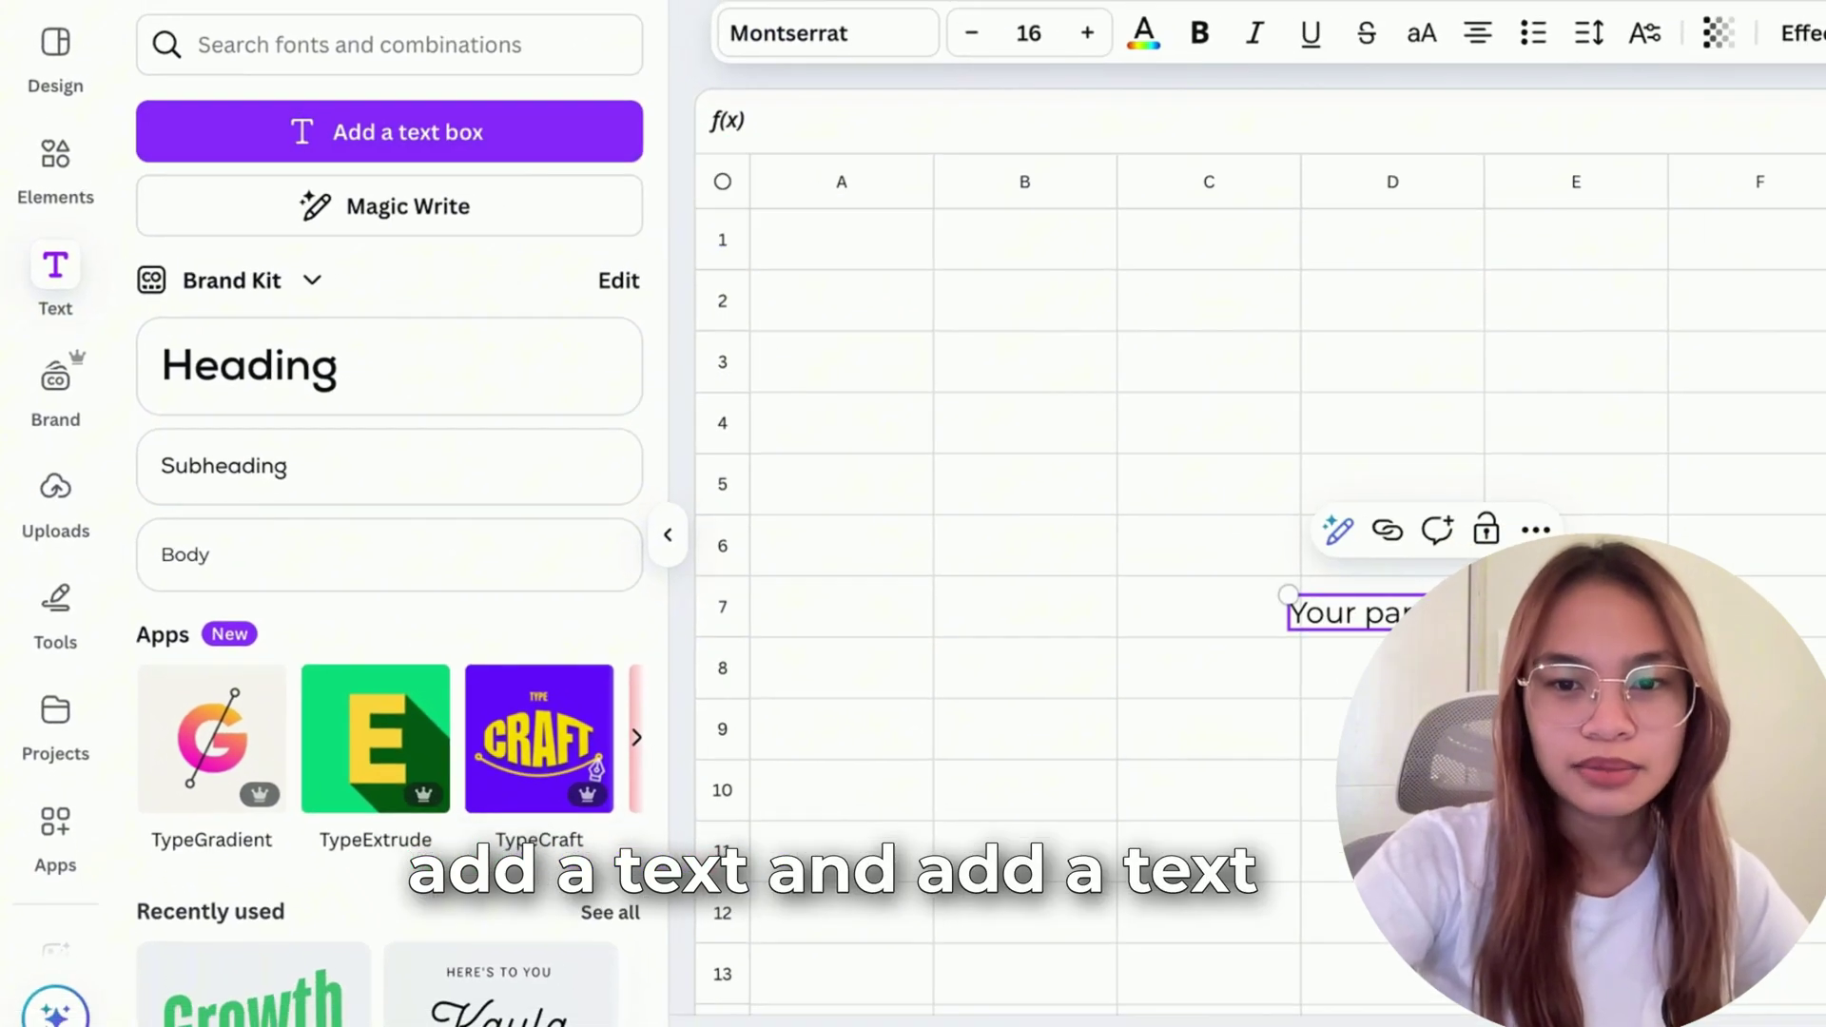
{"action": "left_click_drag", "start_coordinate": [1483, 725], "coordinate": [1530, 827]}
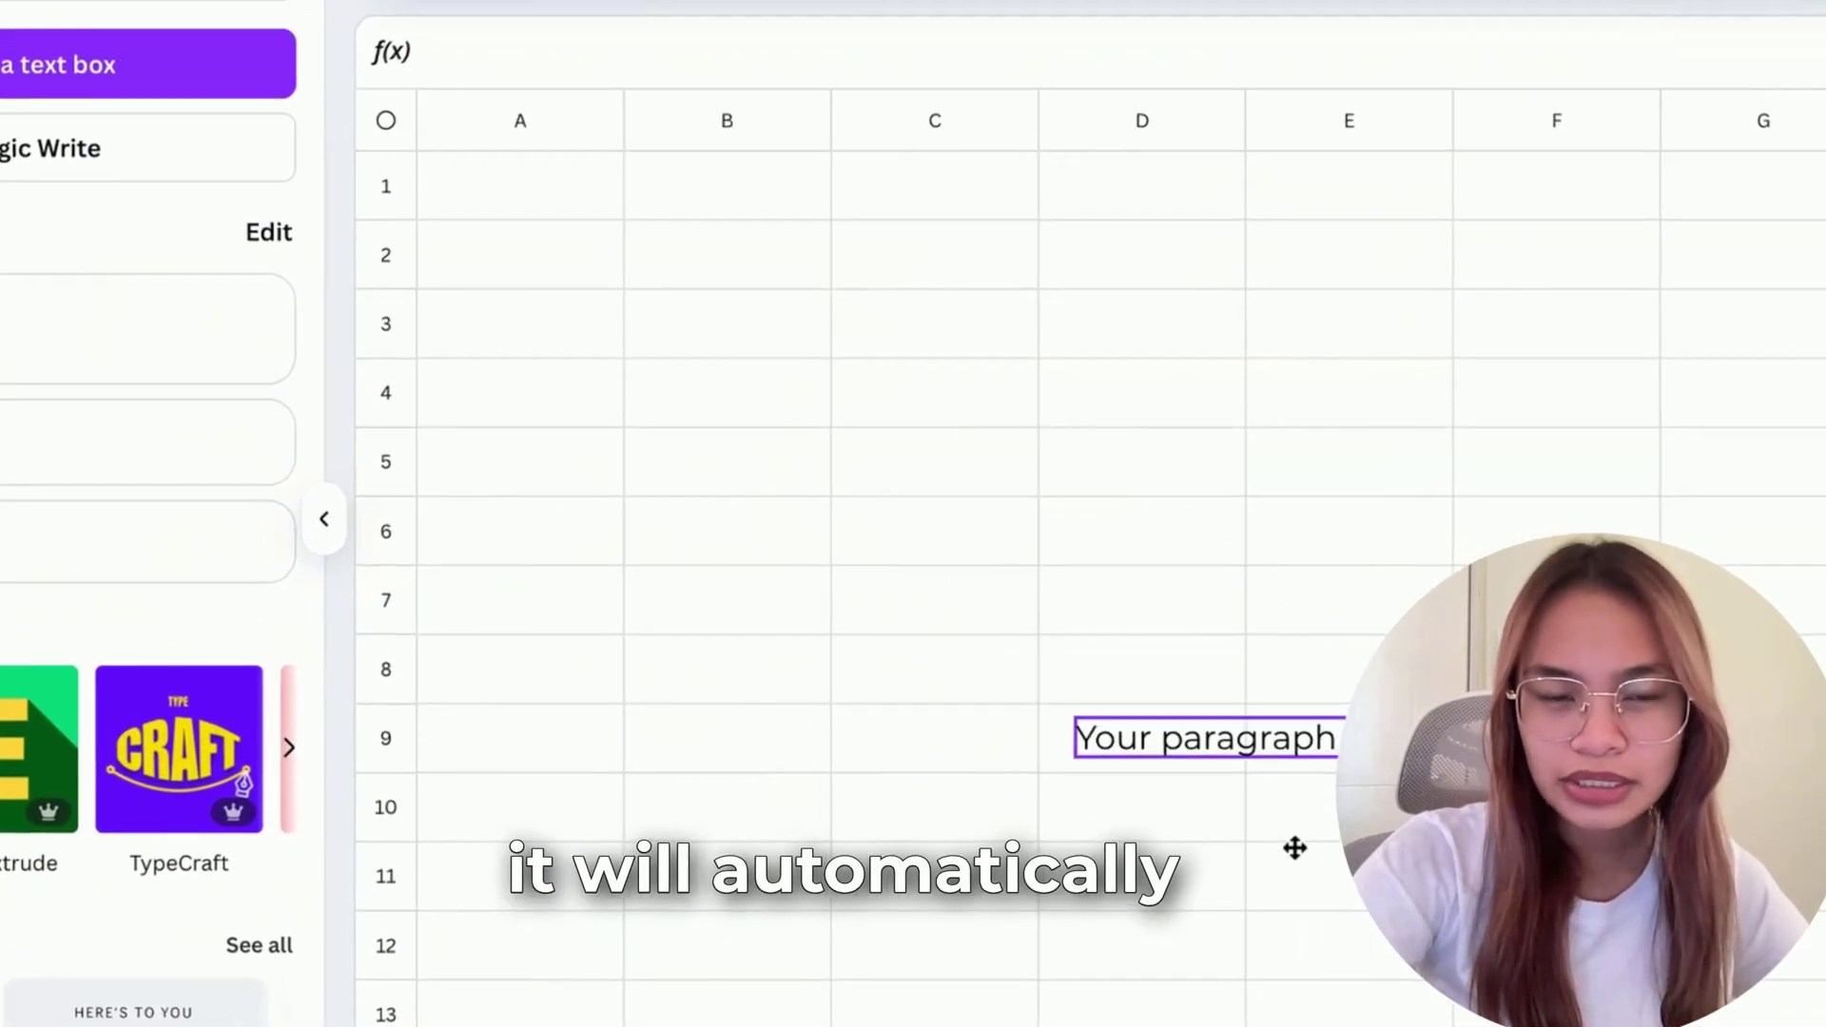
{"action": "left_click_drag", "start_coordinate": [1296, 847], "coordinate": [1204, 621]}
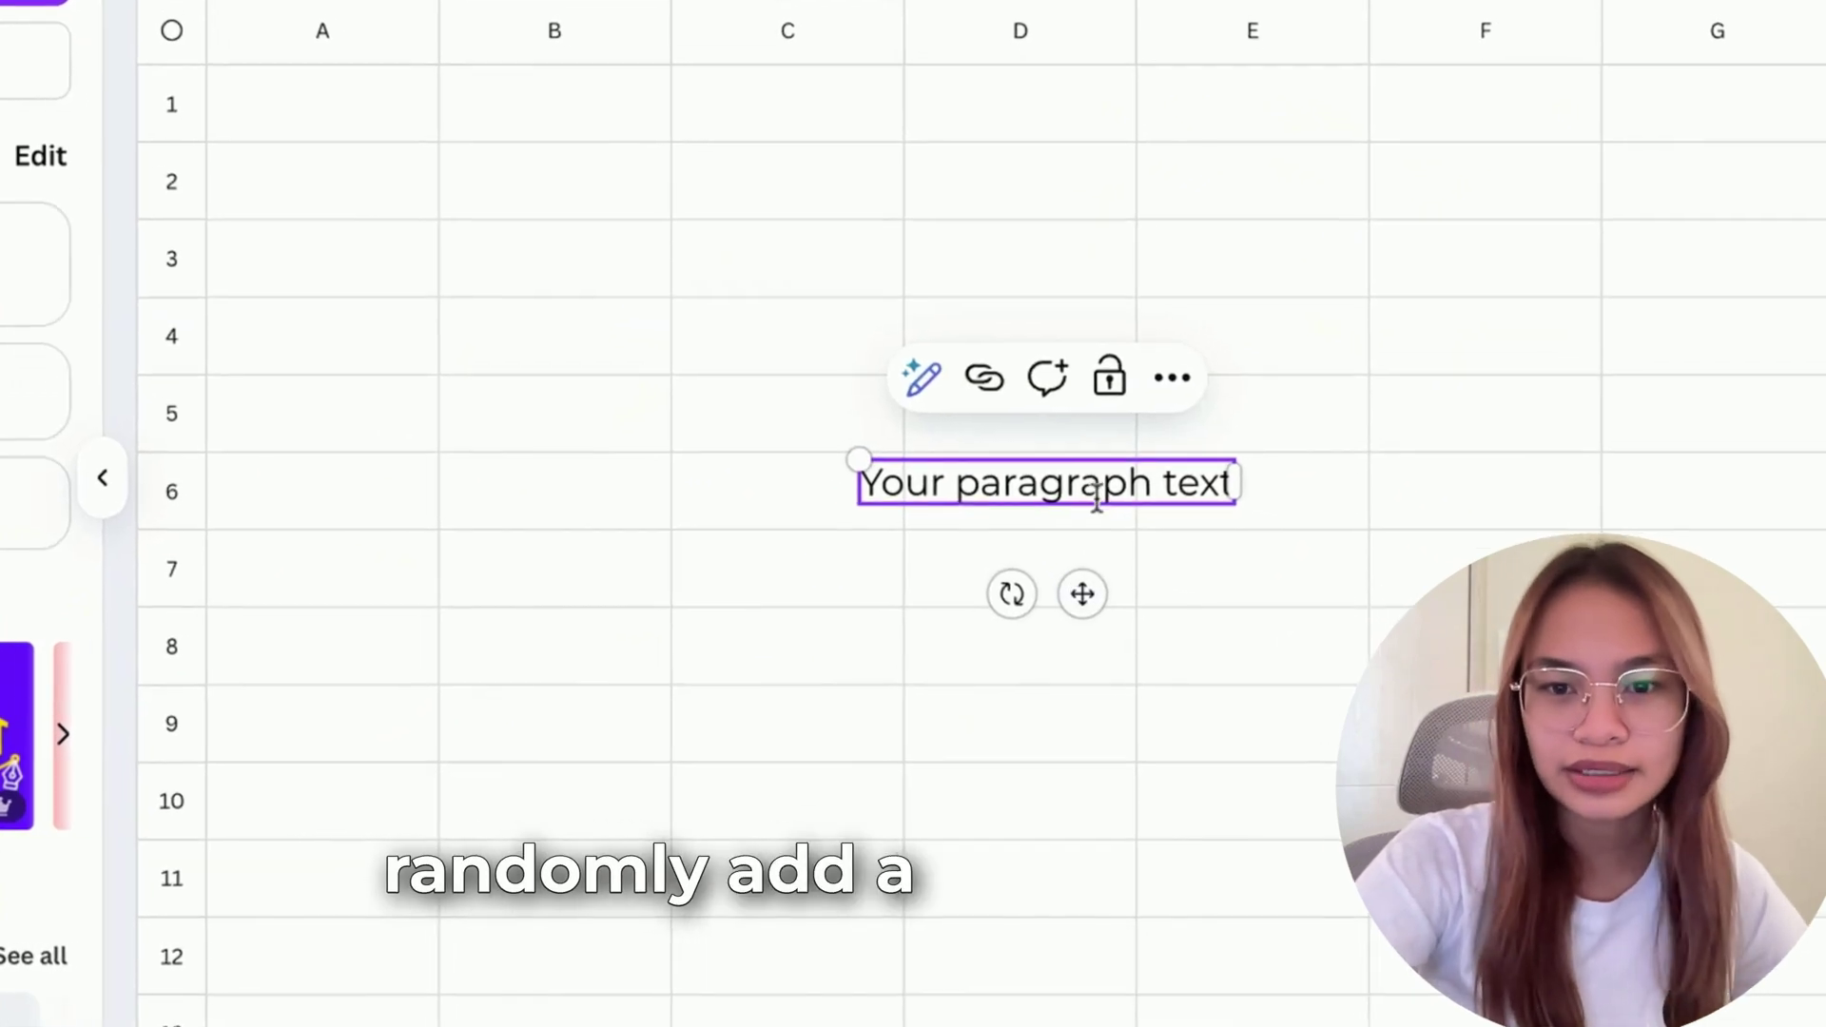
Replace the placeholder text in the text box with "Brand locally"
{"action": "double_click", "coordinate": [1096, 487]}
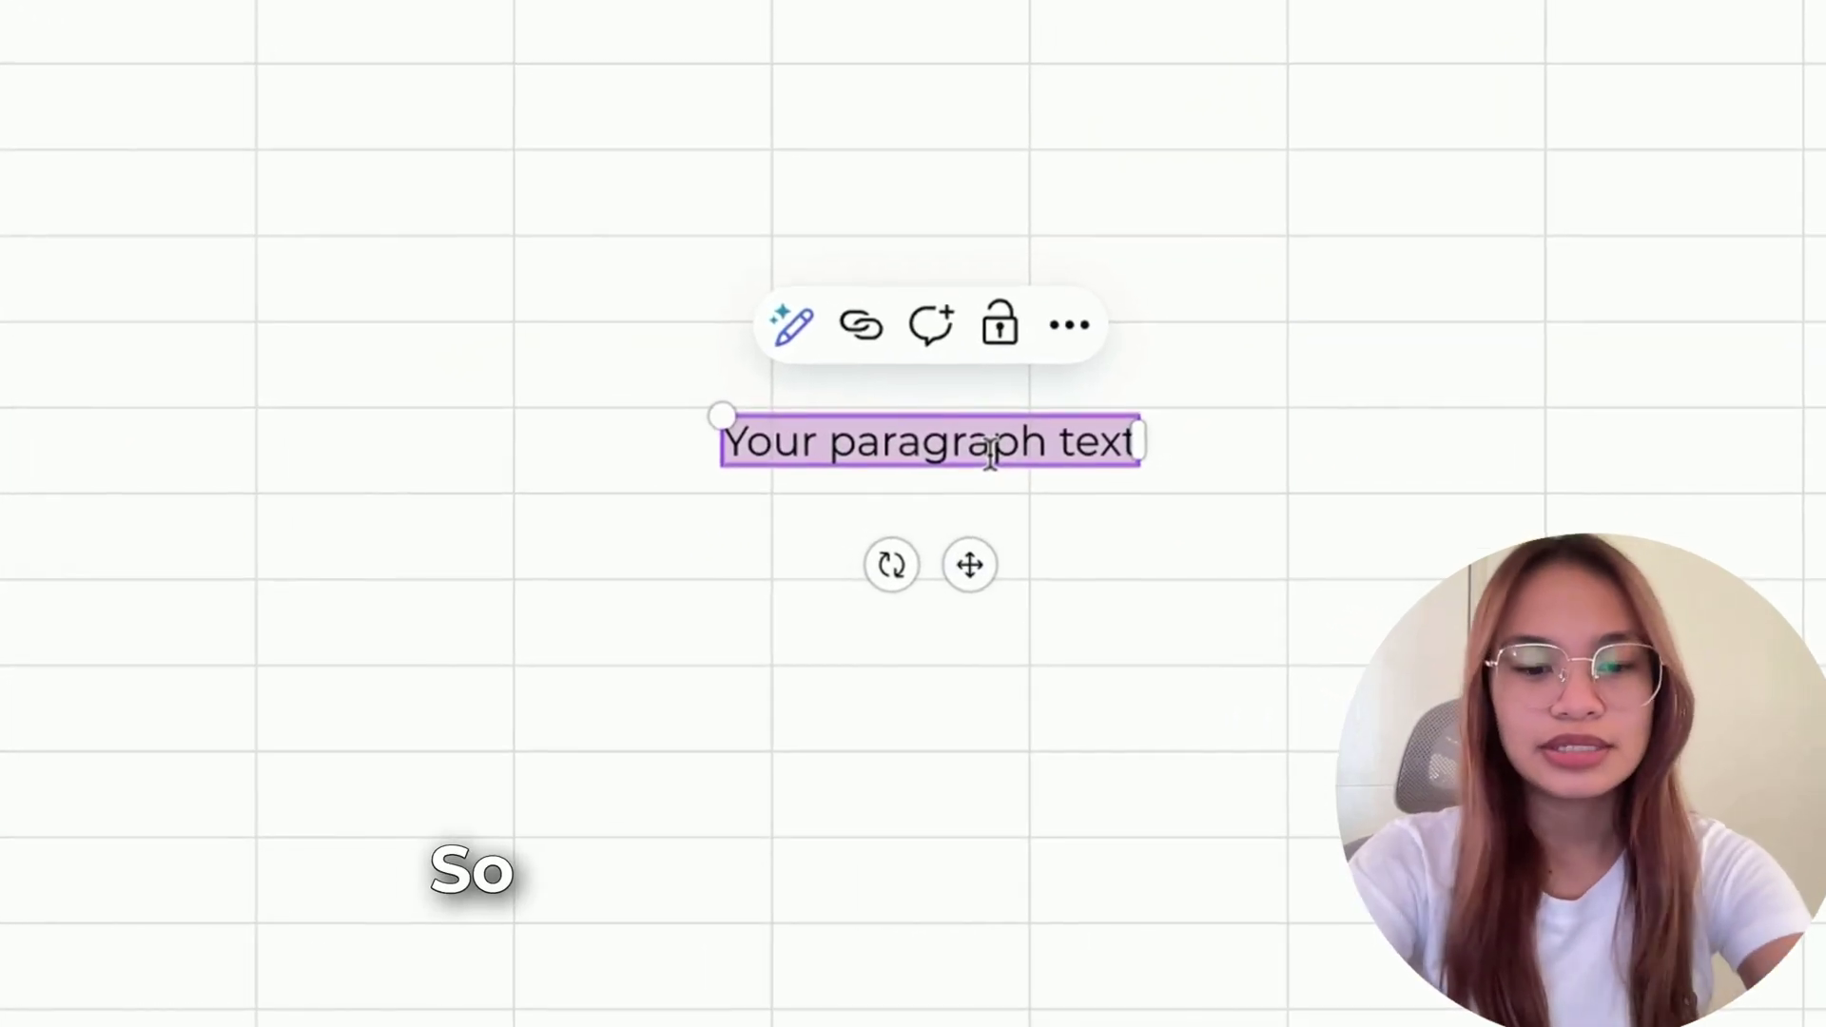
{"action": "type", "text": "Brand loca"}
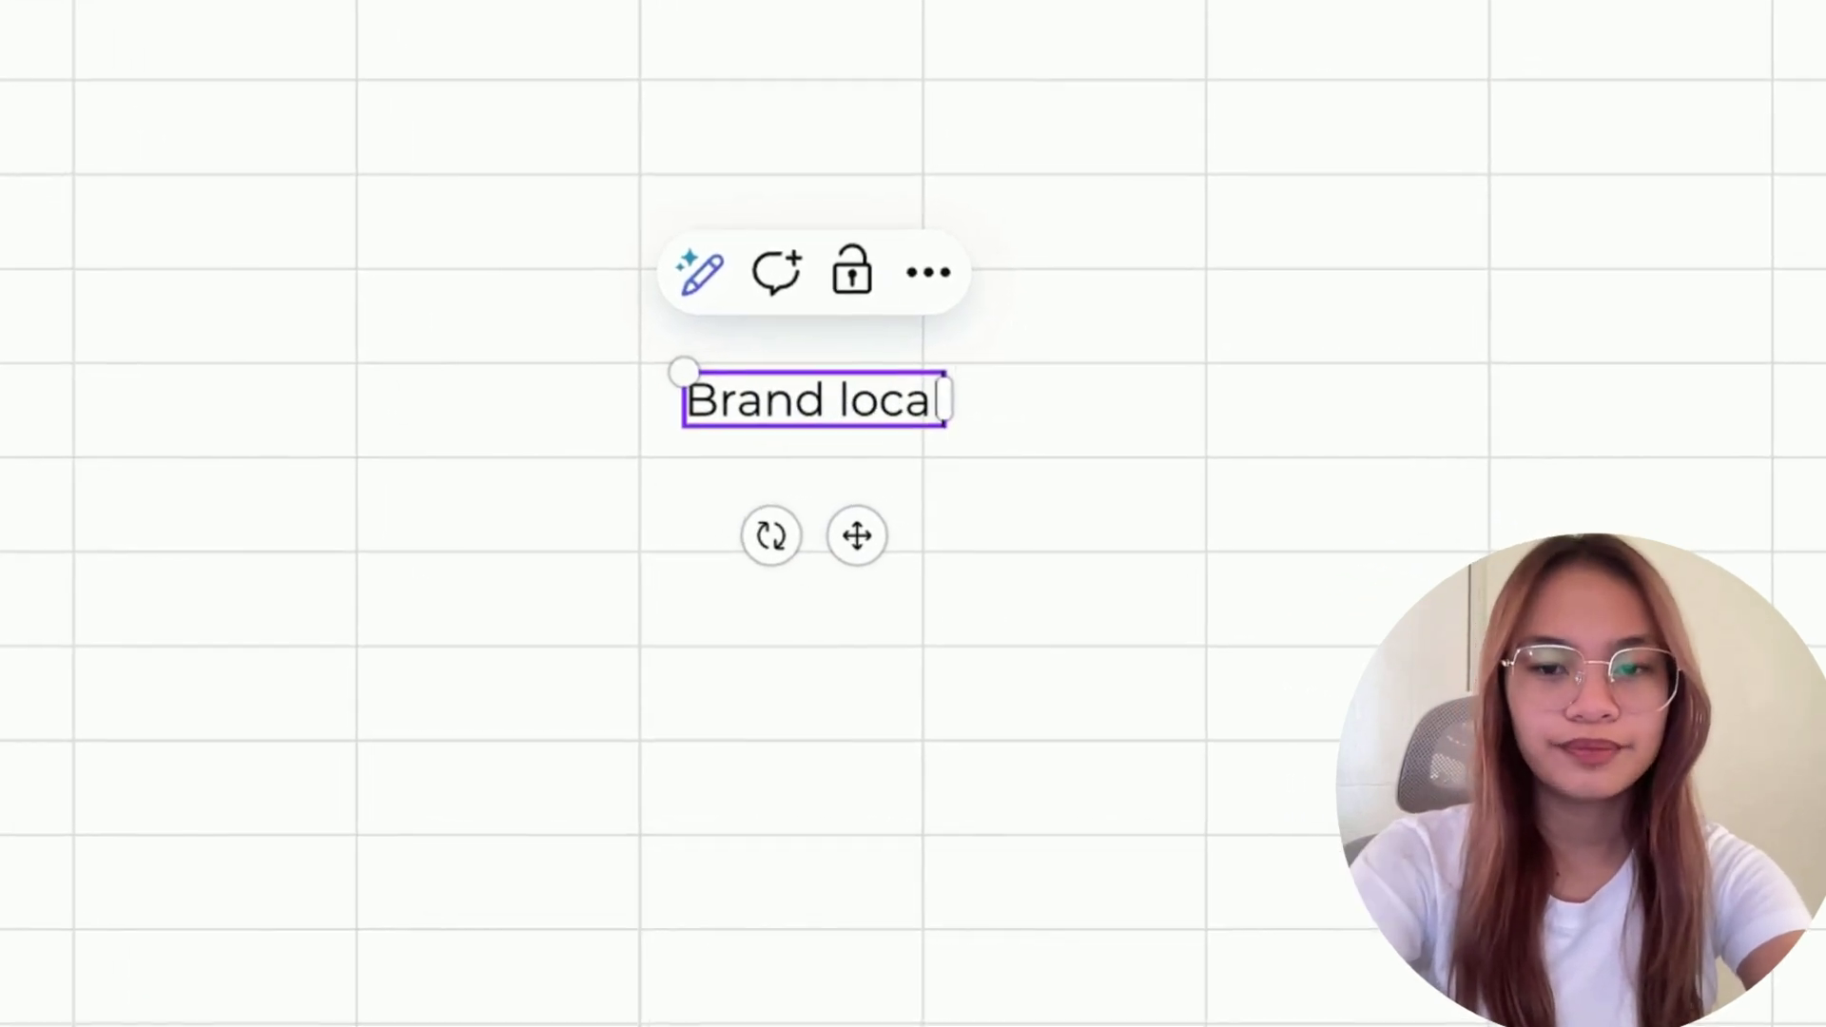
{"action": "type", "text": "lly"}
{"action": "key", "text": "Return"}
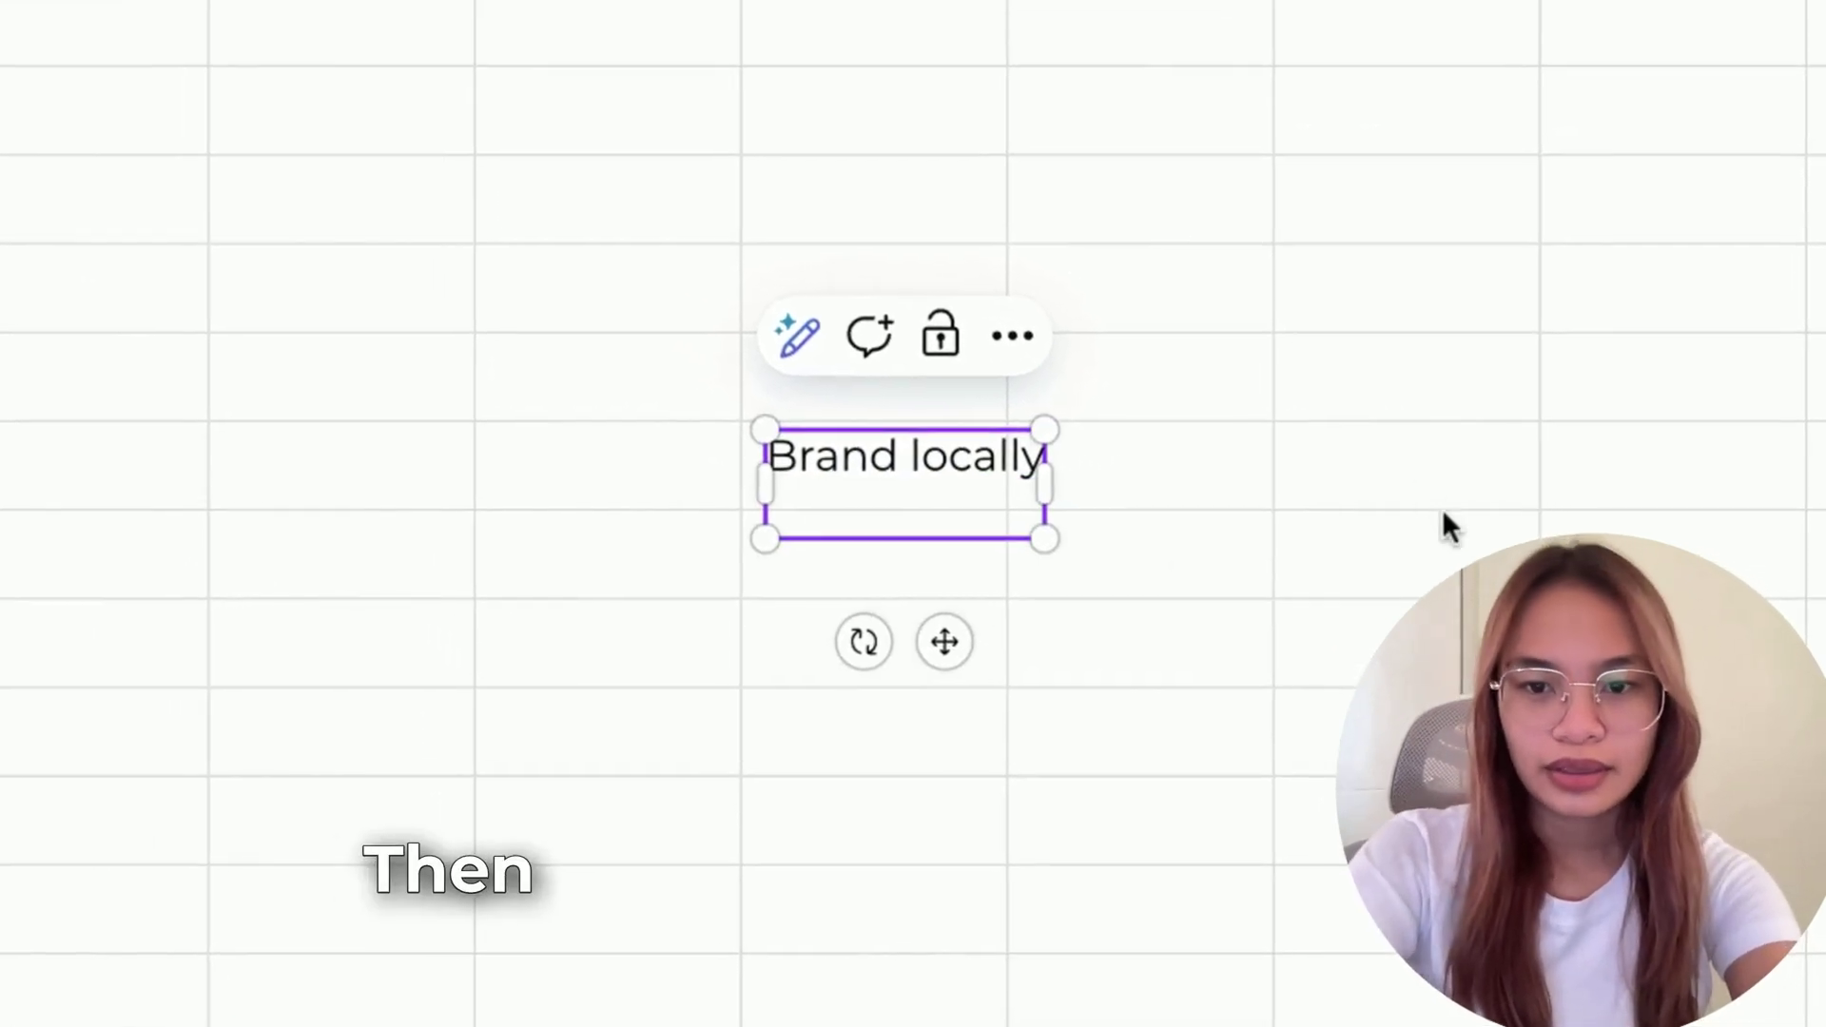
{"action": "left_click", "coordinate": [1443, 515]}
Move the "Brand locally" text box onto cell A1 and widen column A so the text fits inside it
{"action": "left_click_drag", "start_coordinate": [958, 510], "coordinate": [233, 129]}
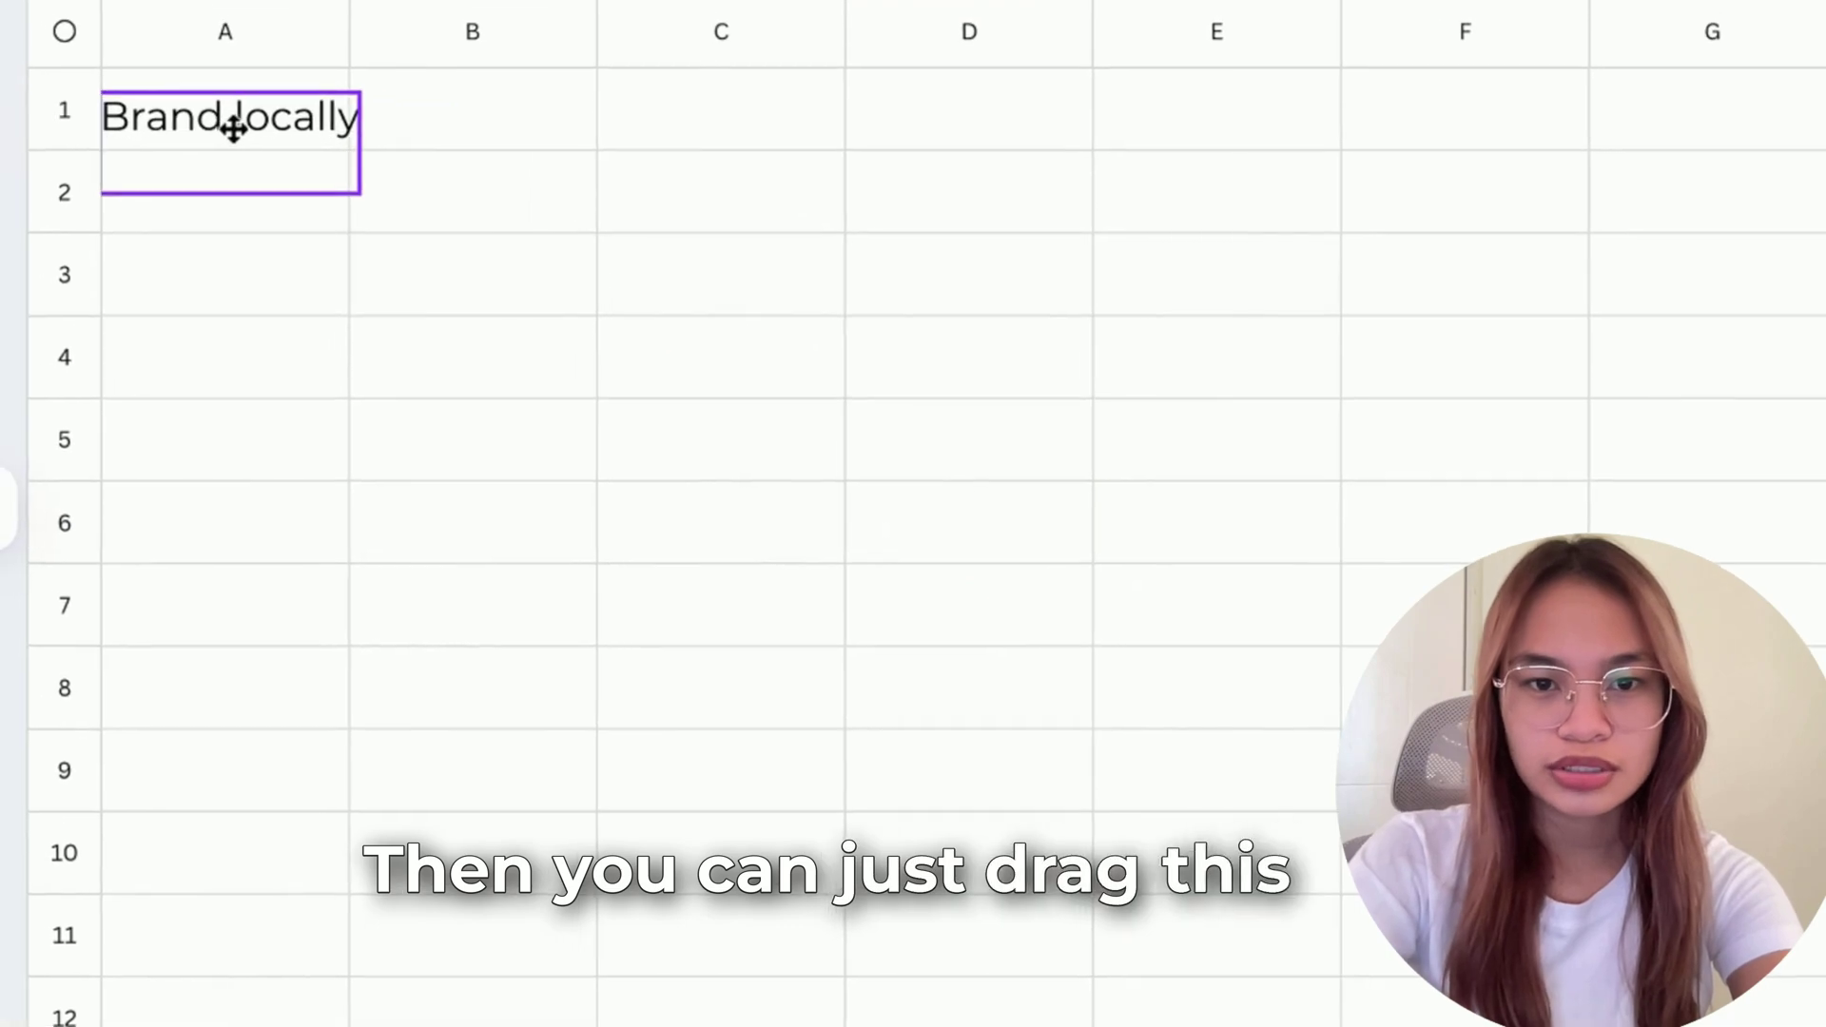
{"action": "left_click", "coordinate": [462, 162]}
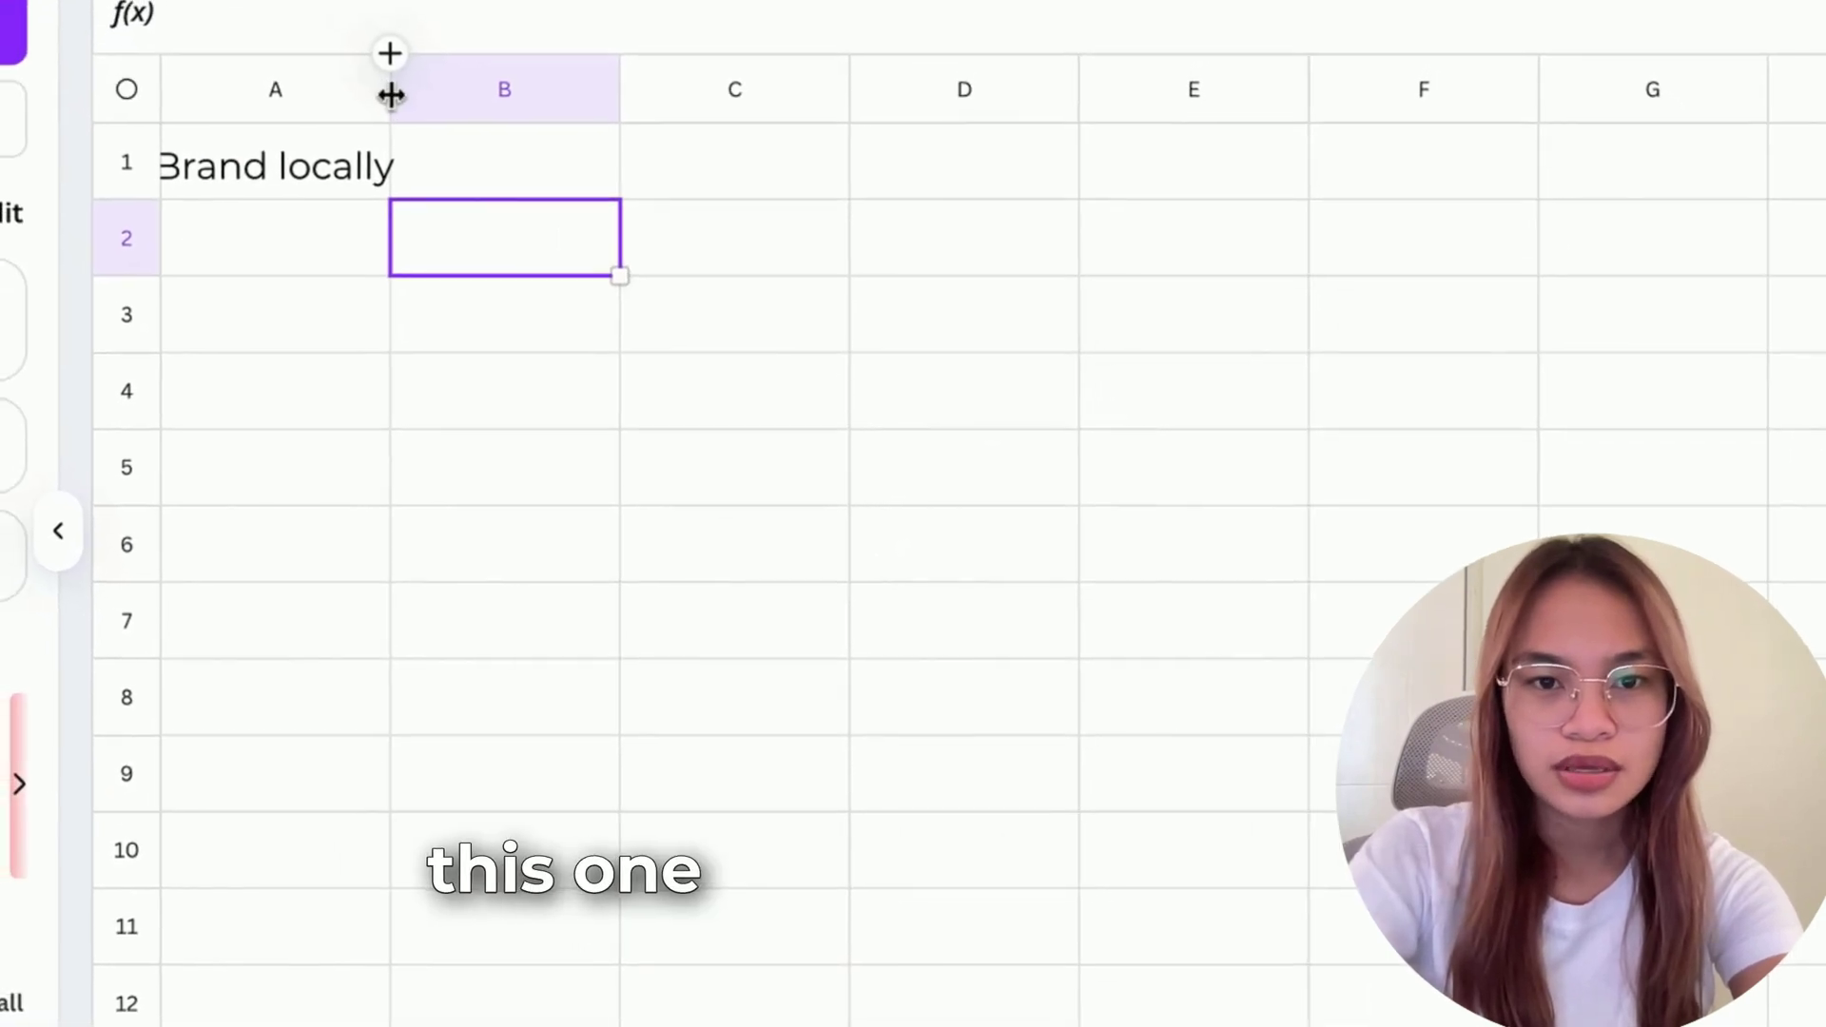
{"action": "left_click_drag", "start_coordinate": [391, 94], "coordinate": [480, 93]}
{"action": "left_click", "coordinate": [333, 167]}
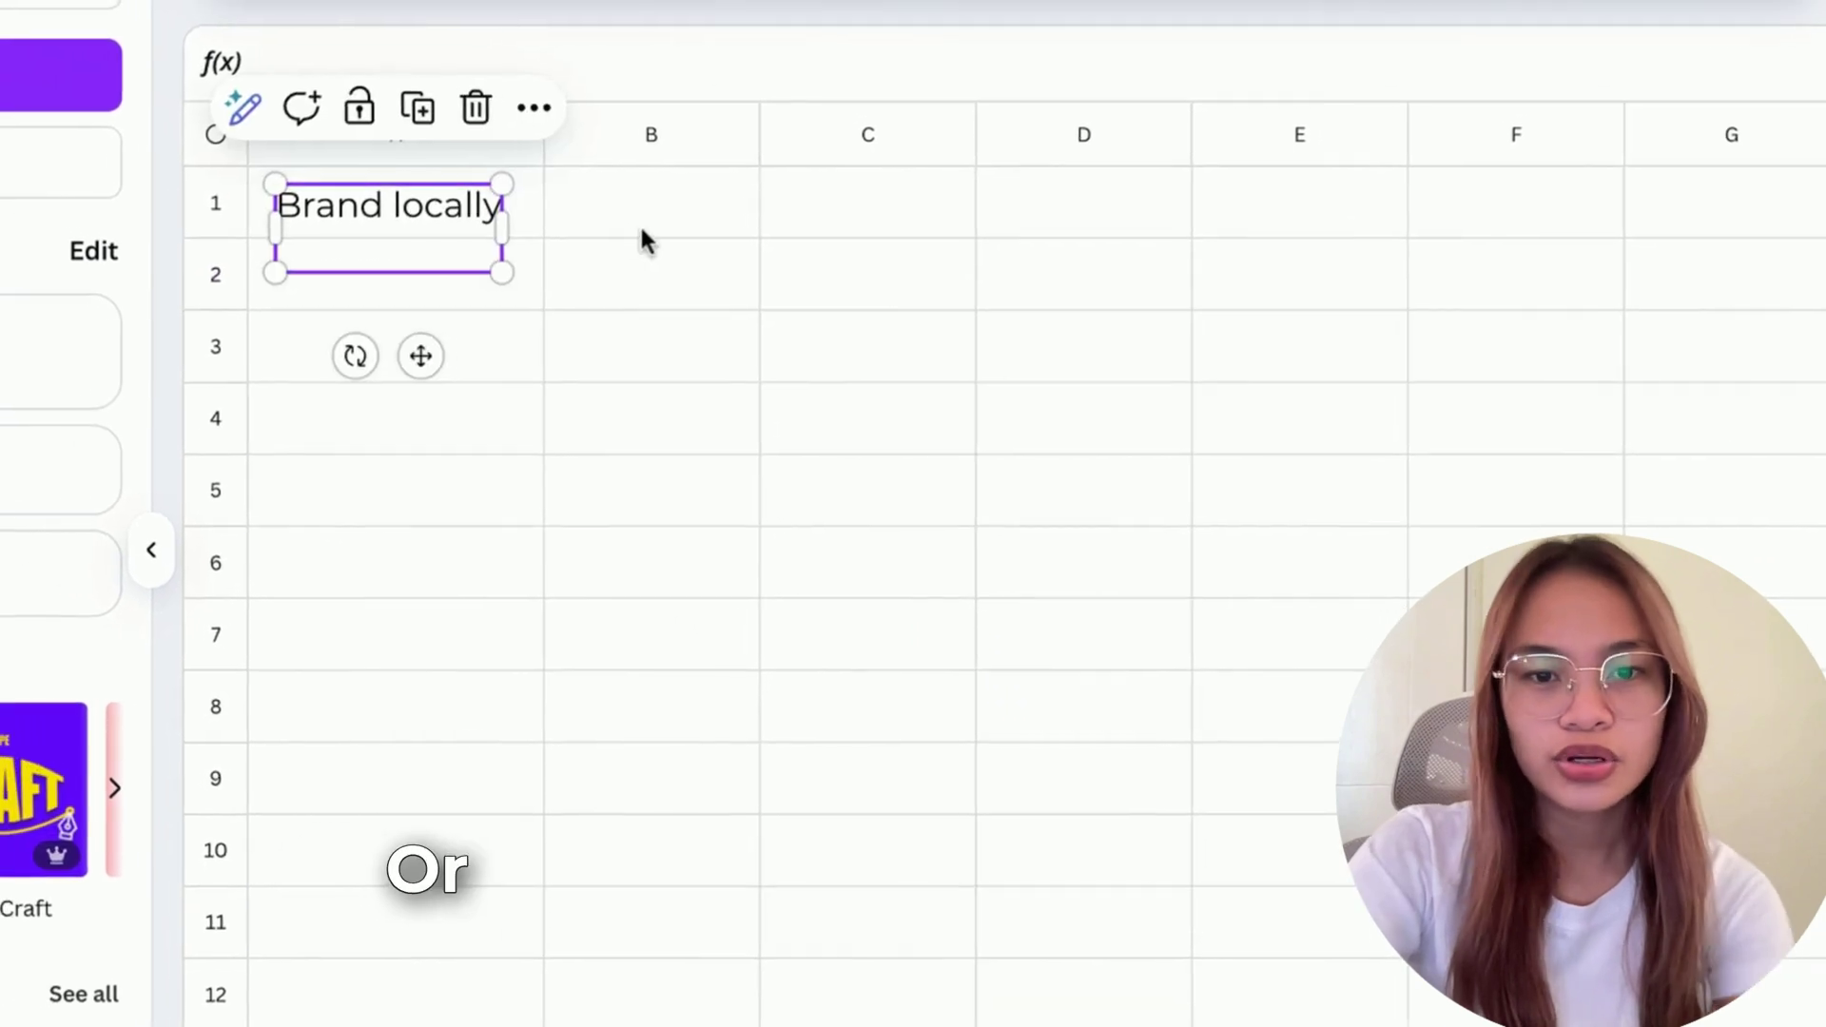
Enter "Brand locally" as regular cell text in B1
{"action": "left_click", "coordinate": [642, 233]}
{"action": "left_click", "coordinate": [643, 233]}
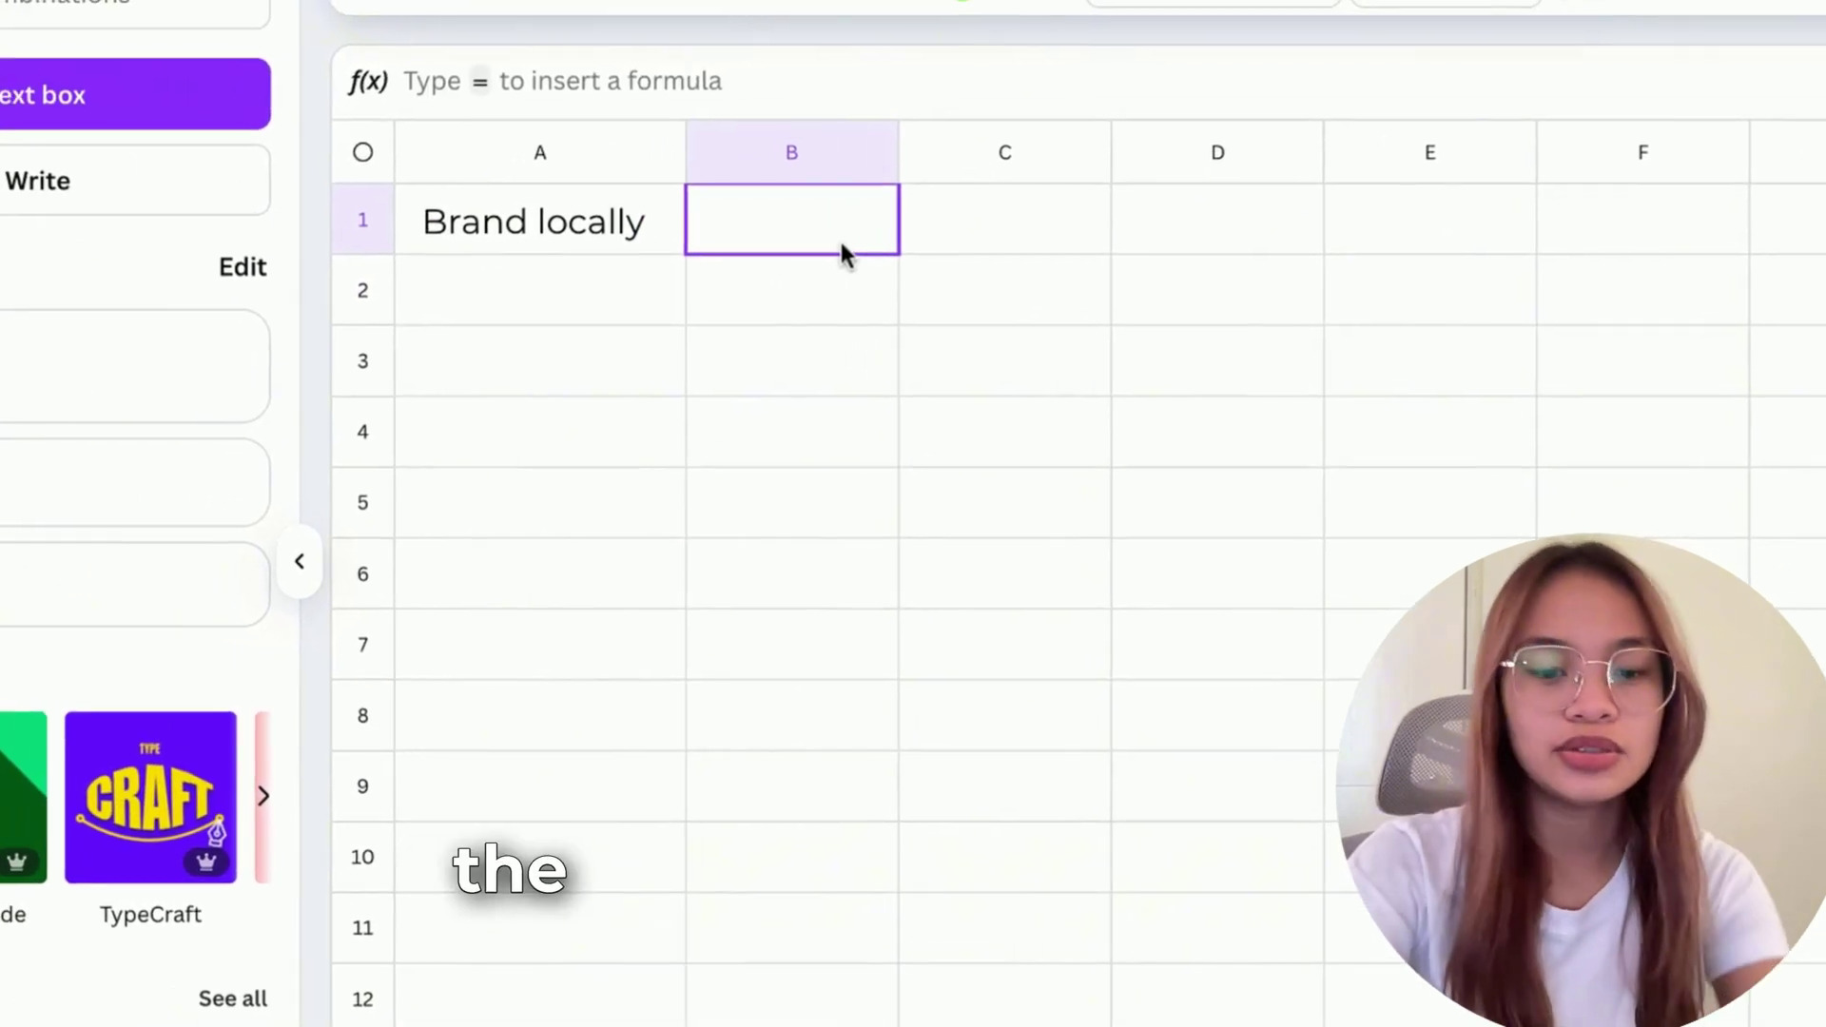
{"action": "type", "text": "Brand l"}
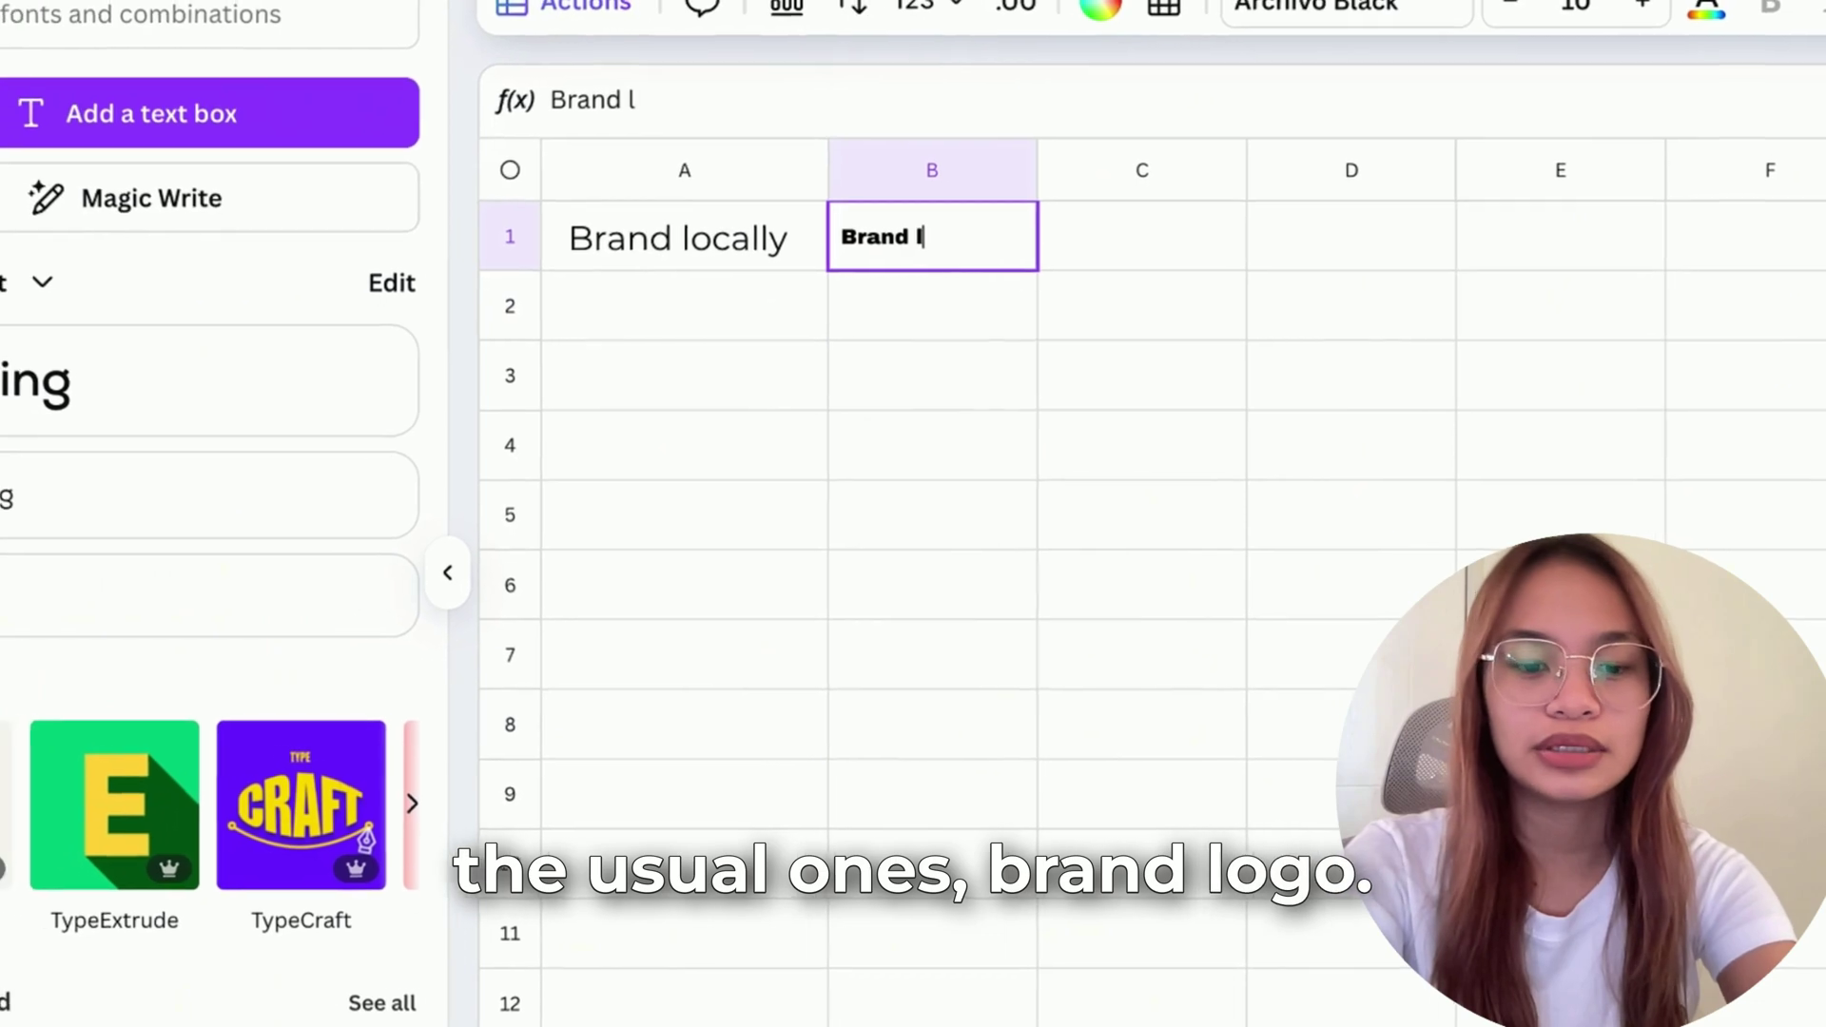
{"action": "type", "text": "ocally"}
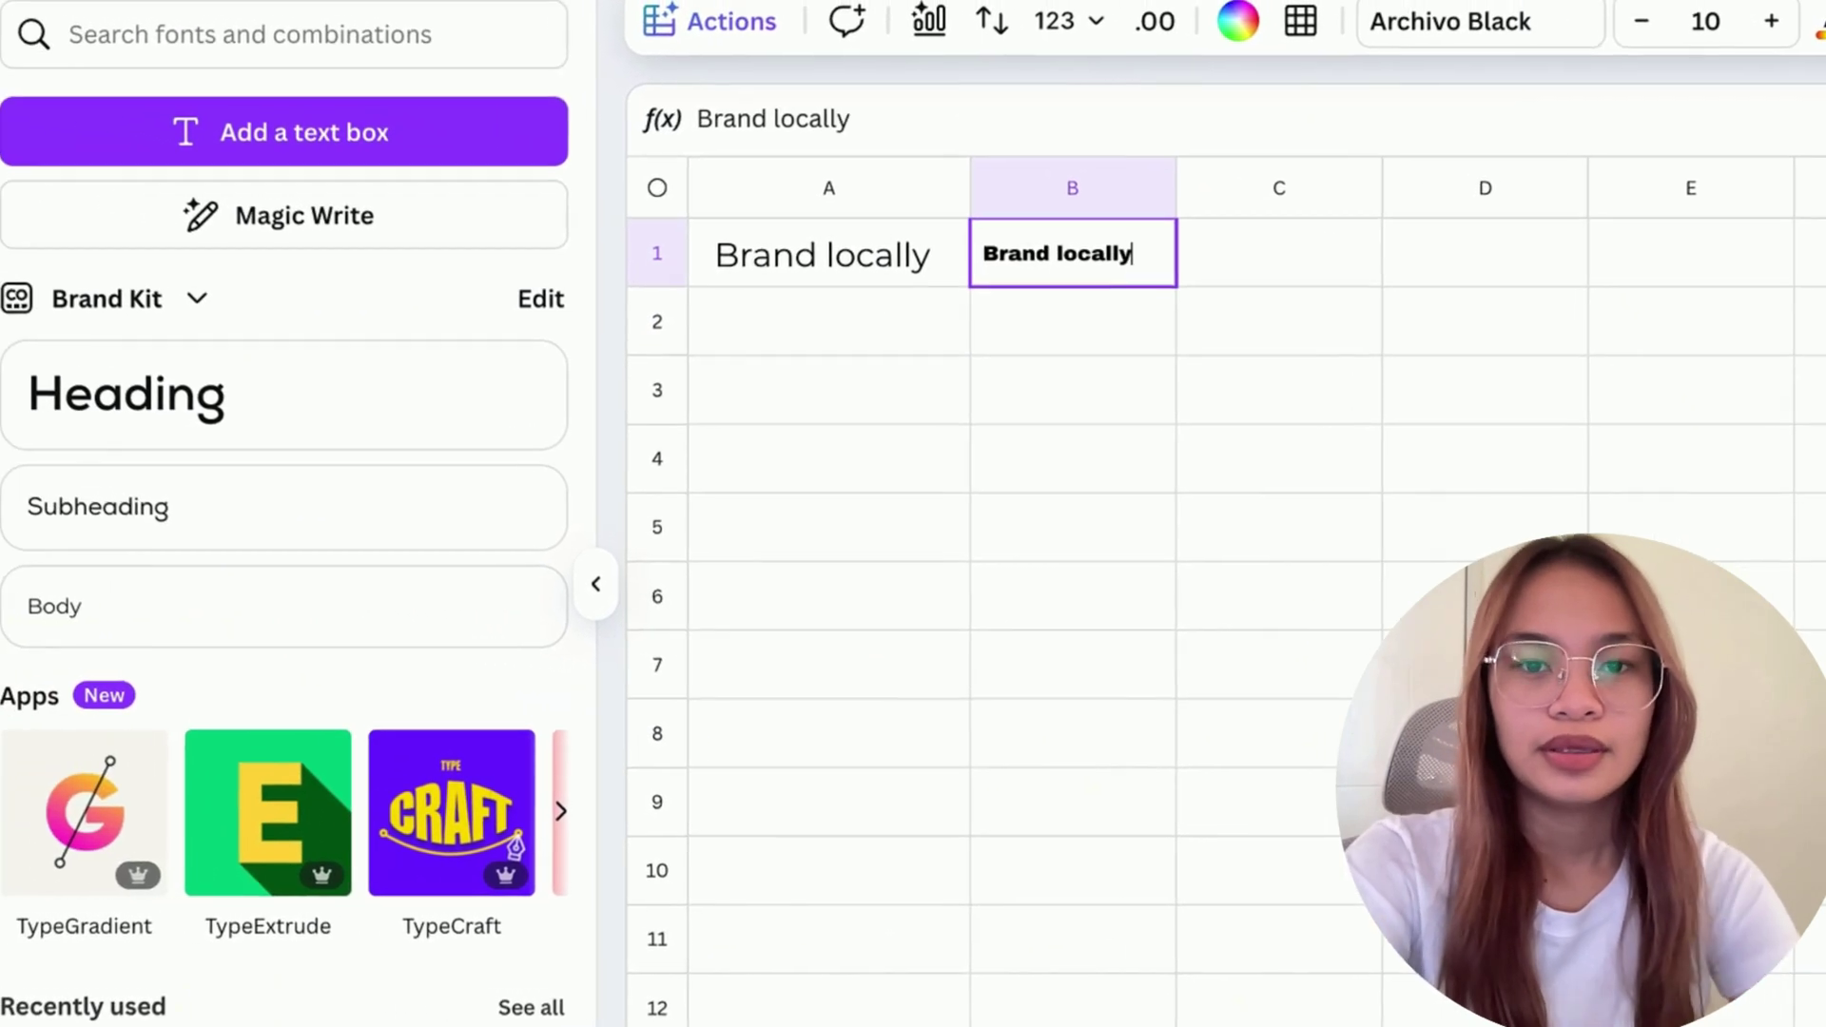
{"action": "left_click", "coordinate": [1104, 406]}
Change the font of the "Brand locally" text box over cell A1 to Roca One
{"action": "left_click", "coordinate": [823, 254]}
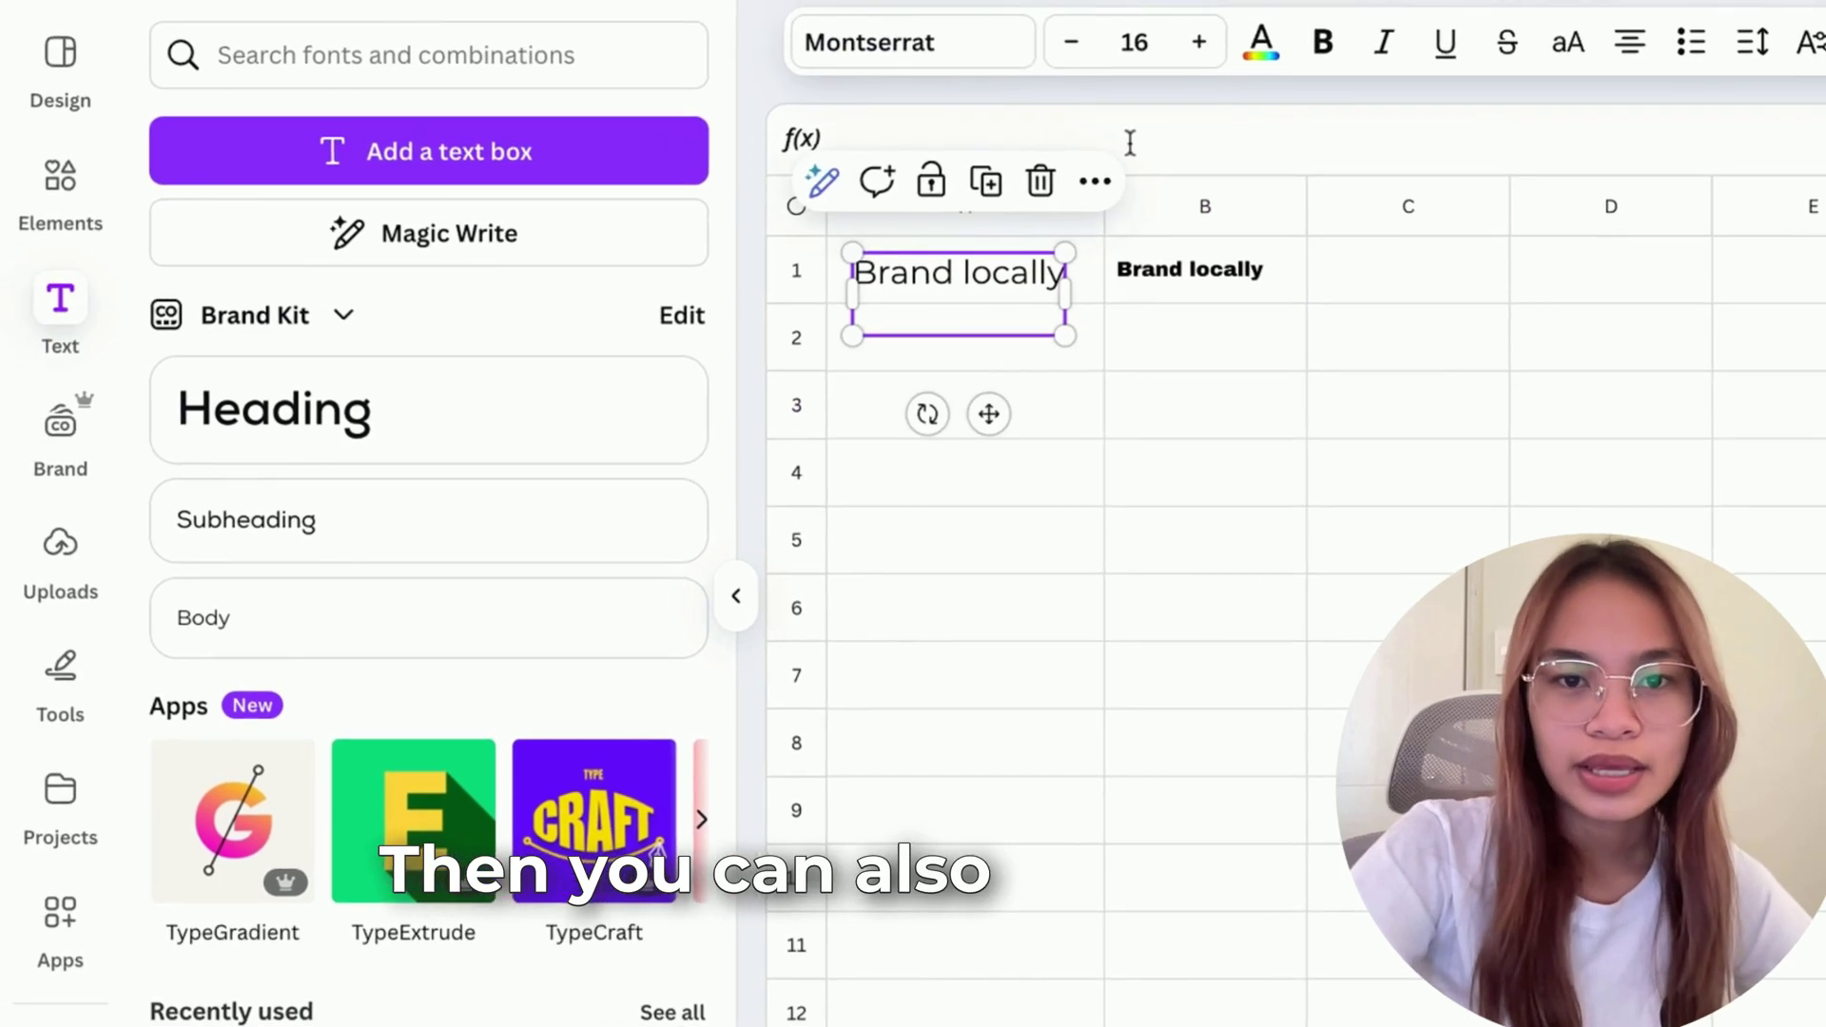
{"action": "left_click", "coordinate": [968, 43]}
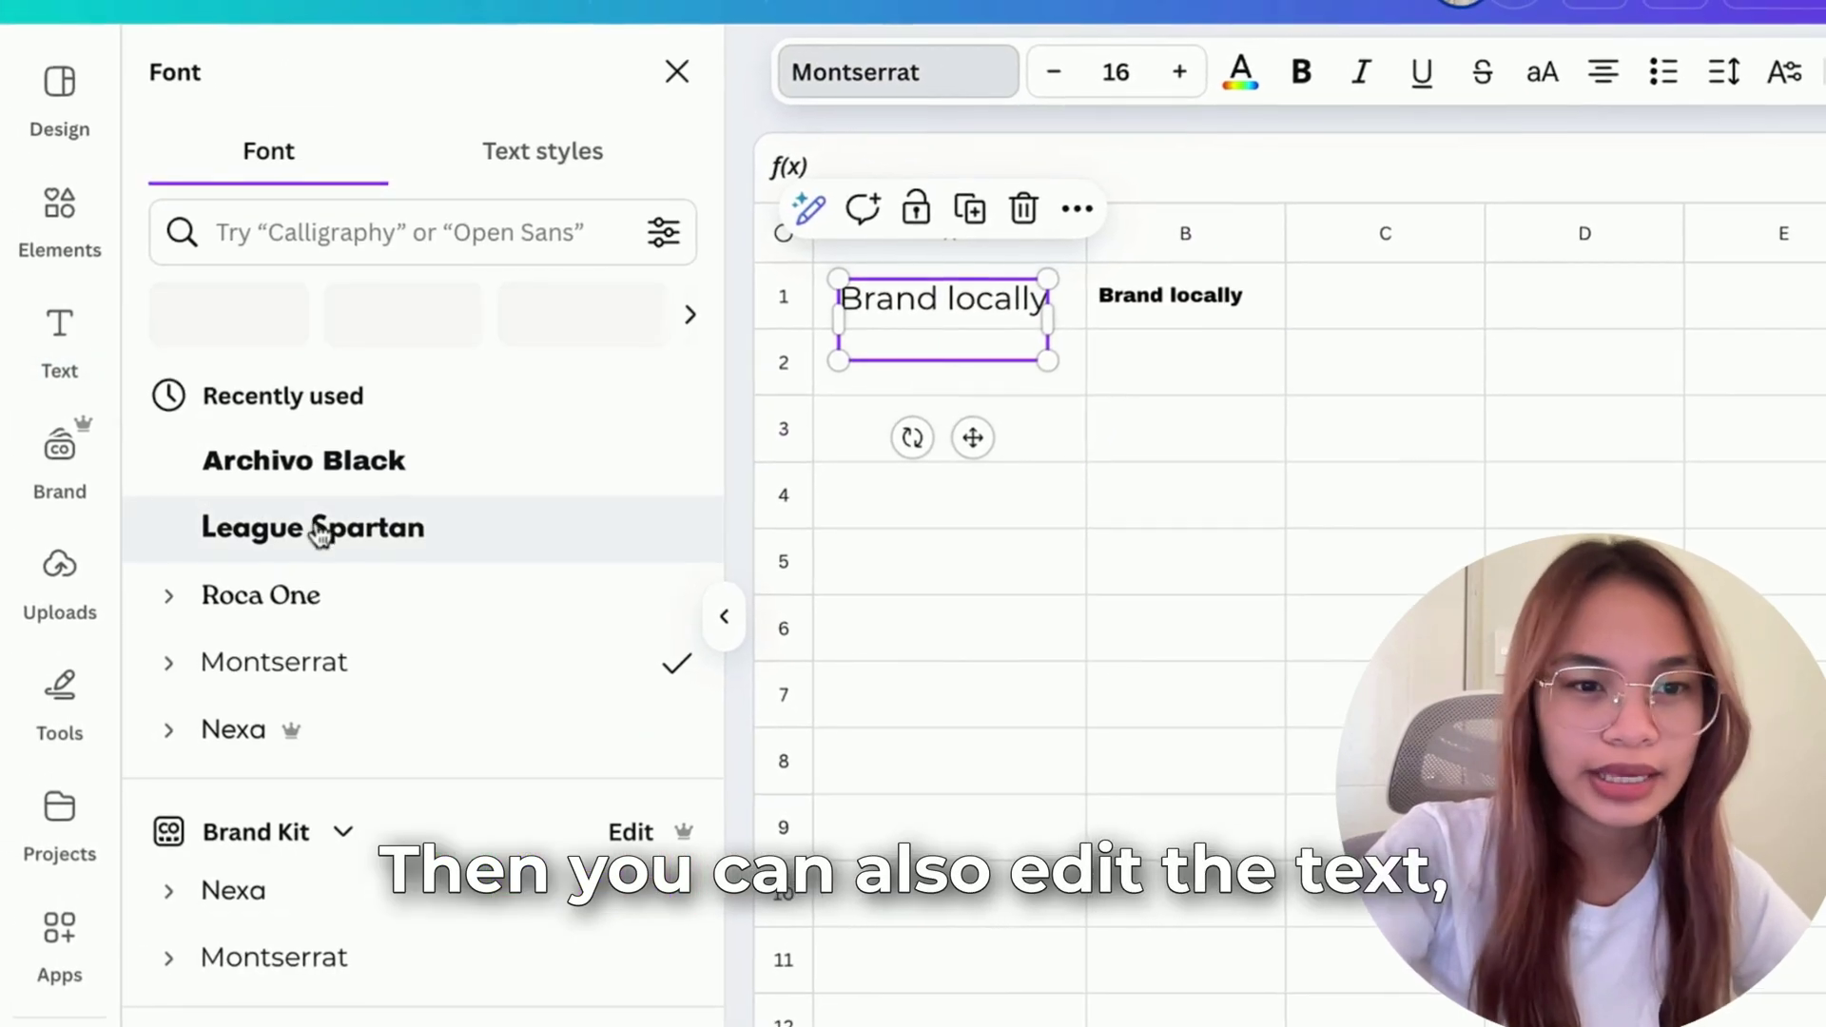
{"action": "left_click", "coordinate": [384, 646]}
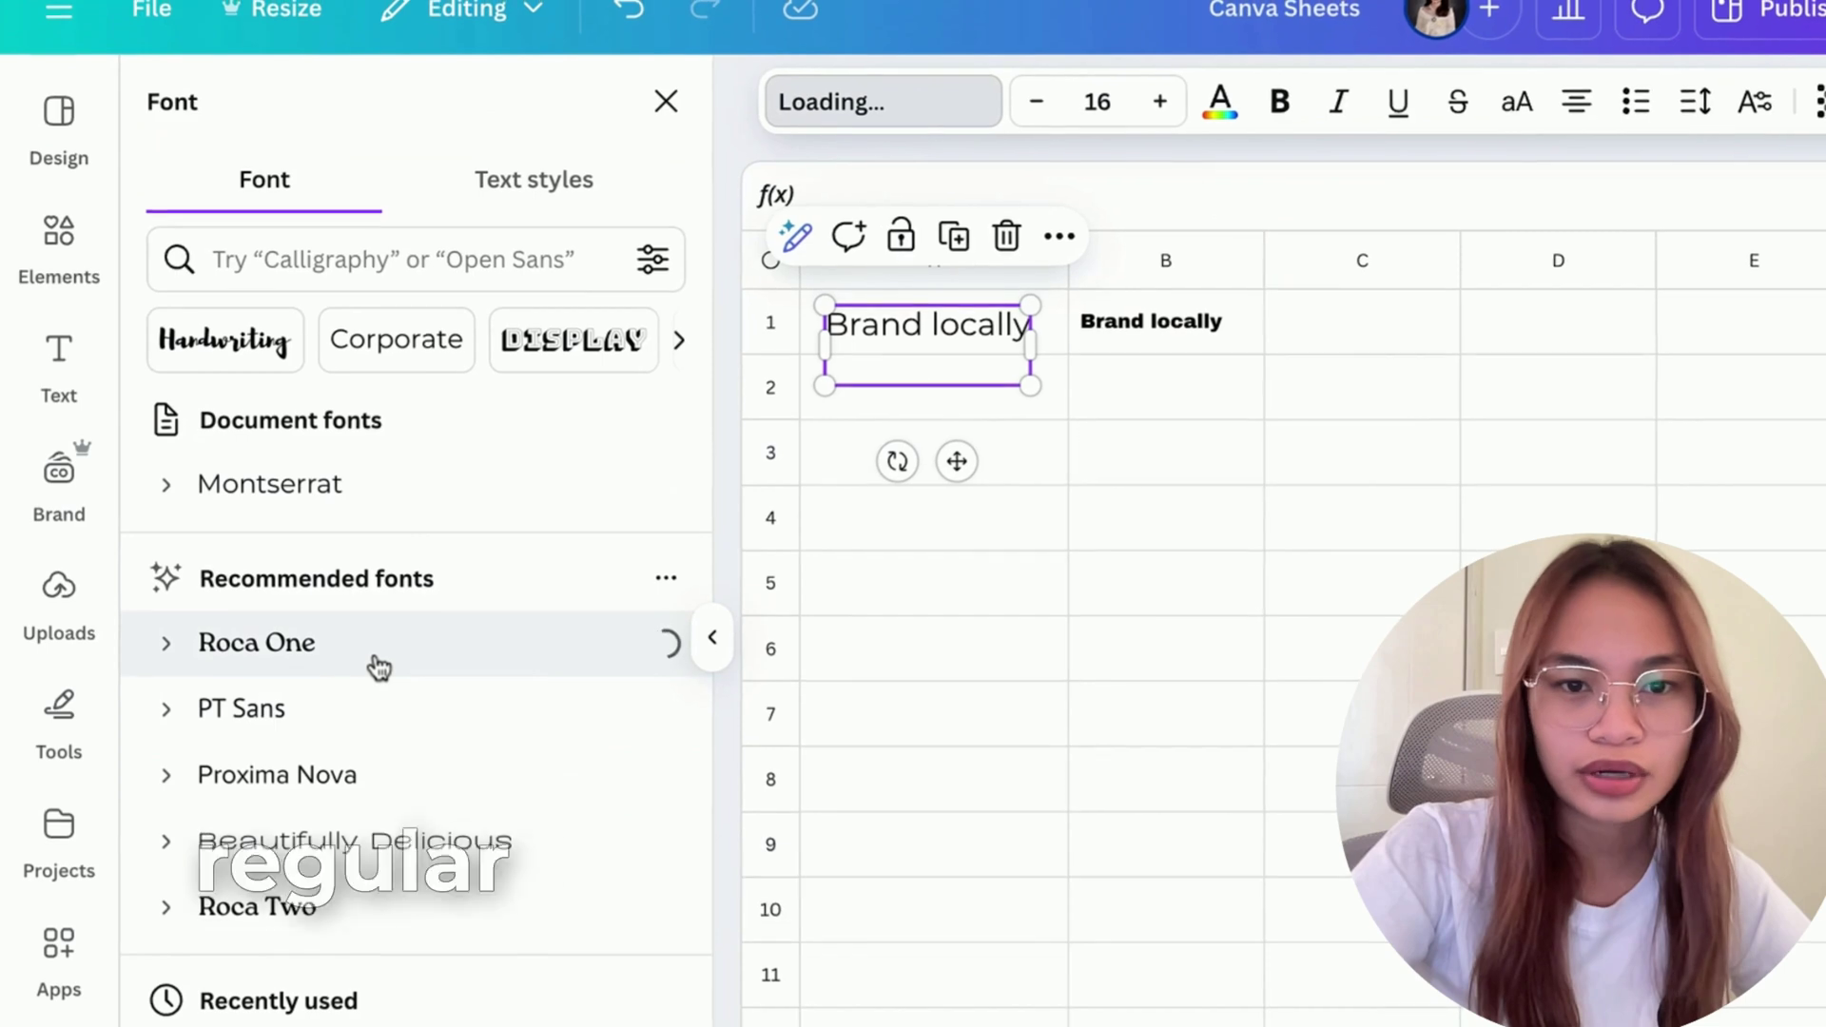
{"action": "scroll", "coordinate": [399, 836], "scroll_direction": "down", "scroll_amount": 1}
Change the text in cell B1 to the Roca One font and increase its size to 13
{"action": "left_click", "coordinate": [1147, 340]}
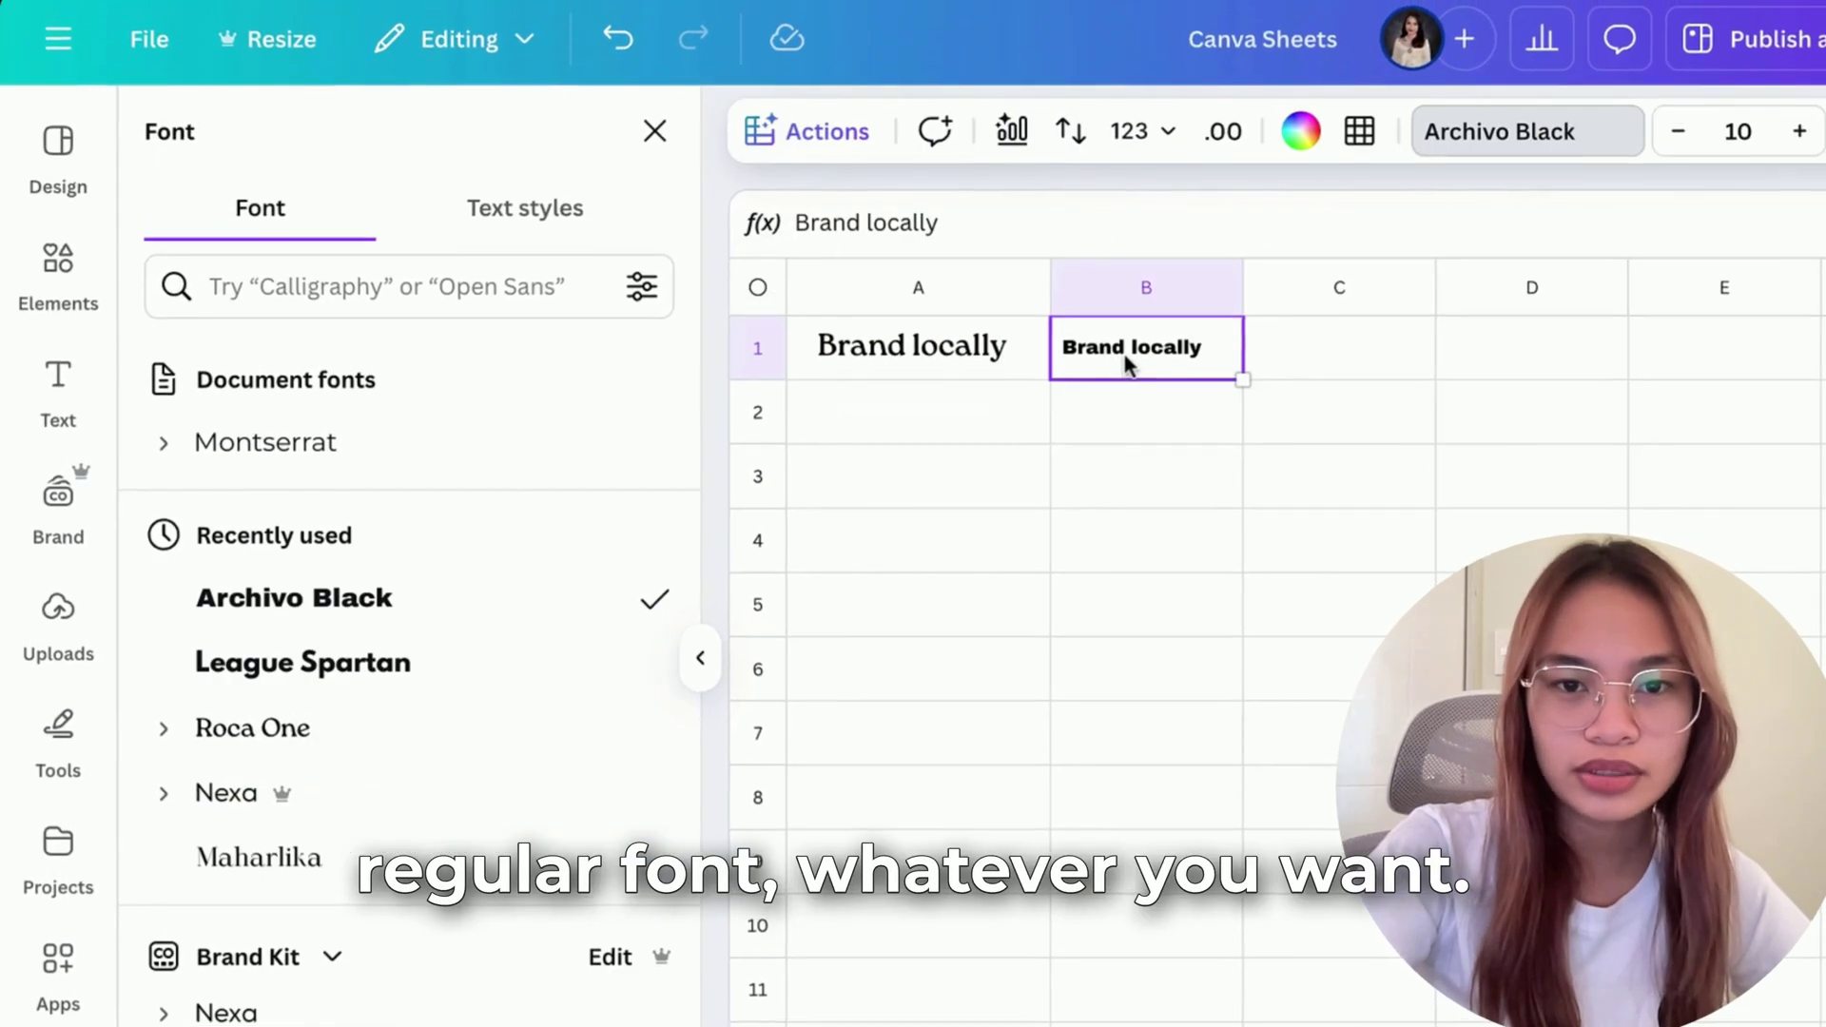
{"action": "left_click", "coordinate": [1414, 139]}
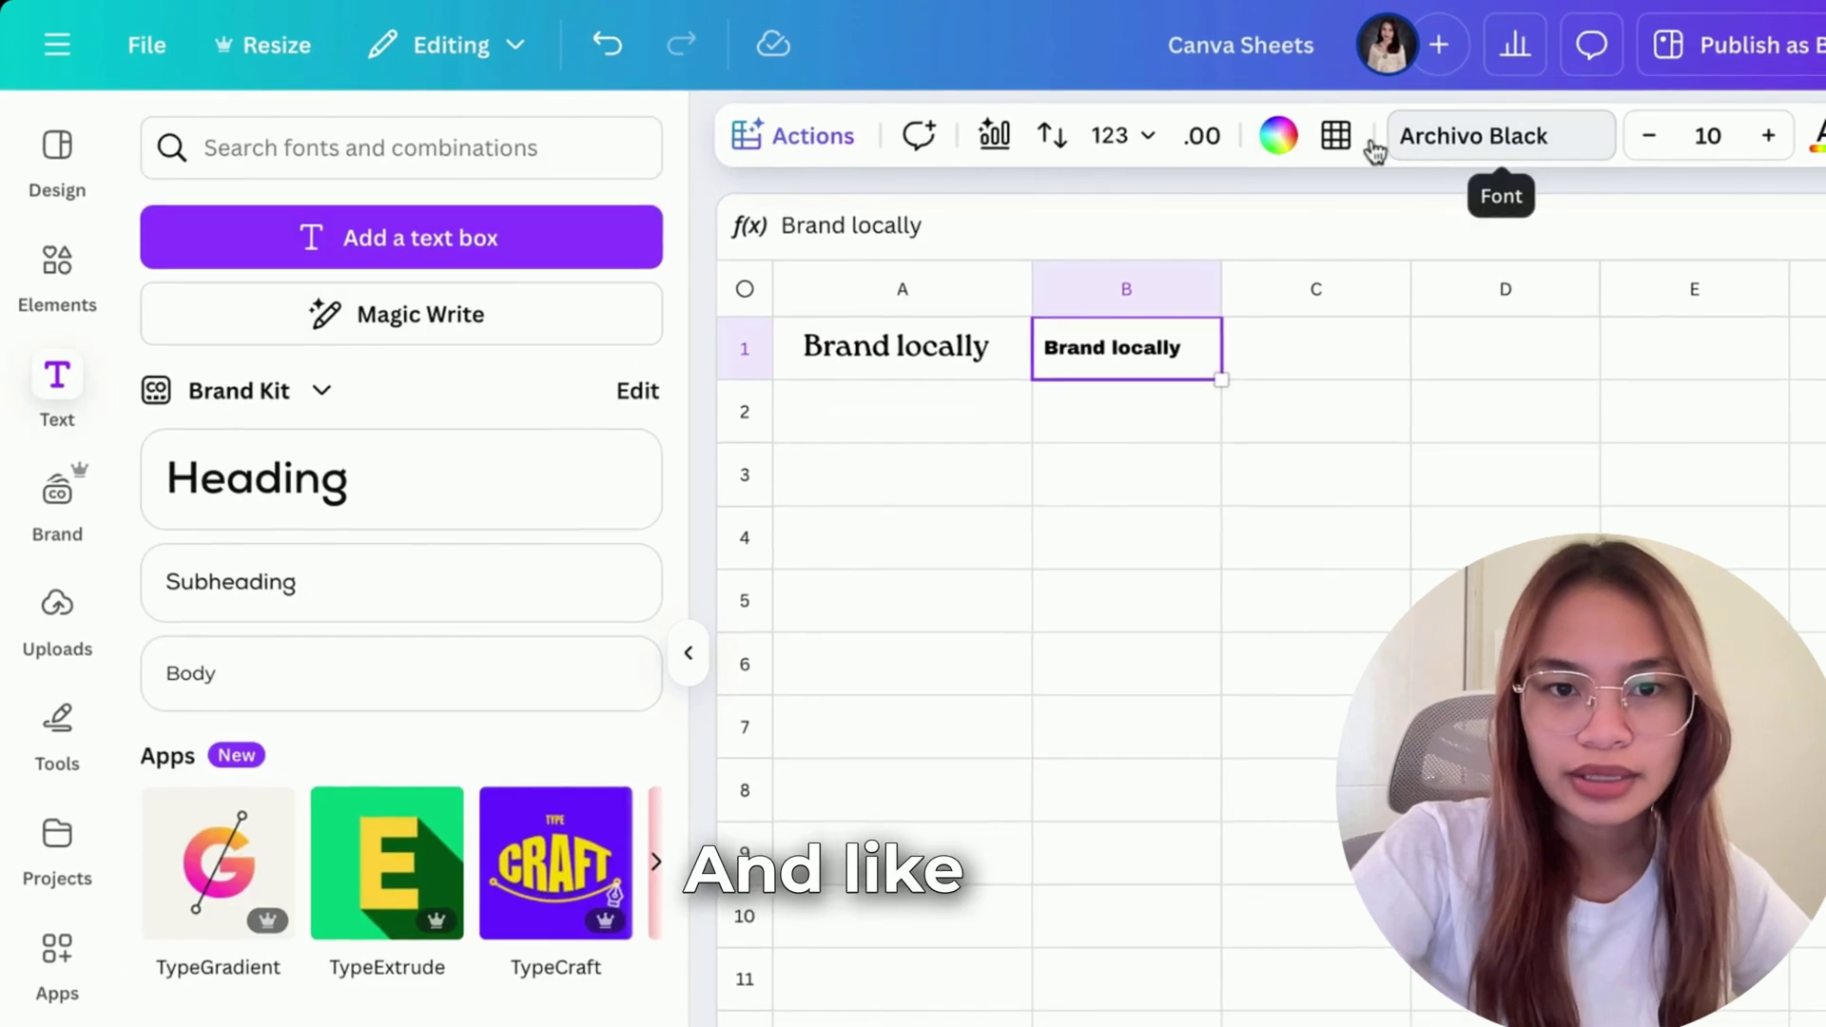
{"action": "scroll", "coordinate": [339, 665], "scroll_direction": "down", "scroll_amount": 6}
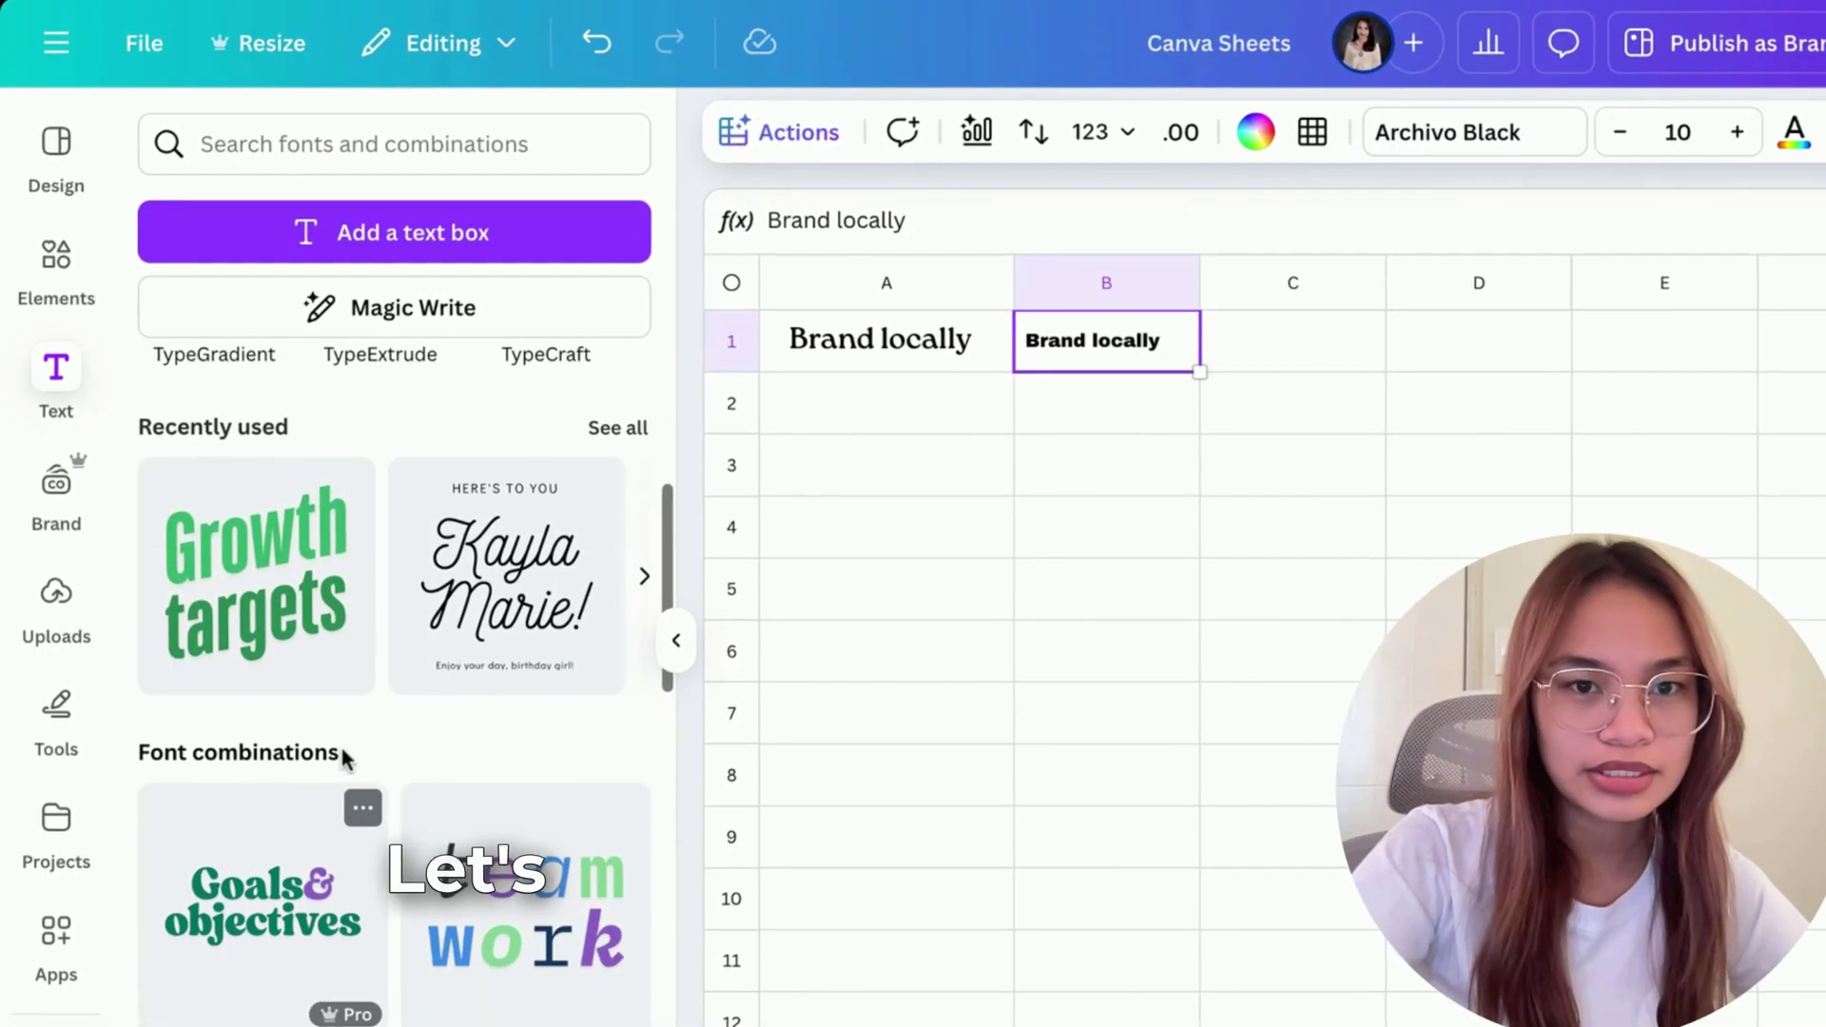
{"action": "left_click", "coordinate": [1388, 138]}
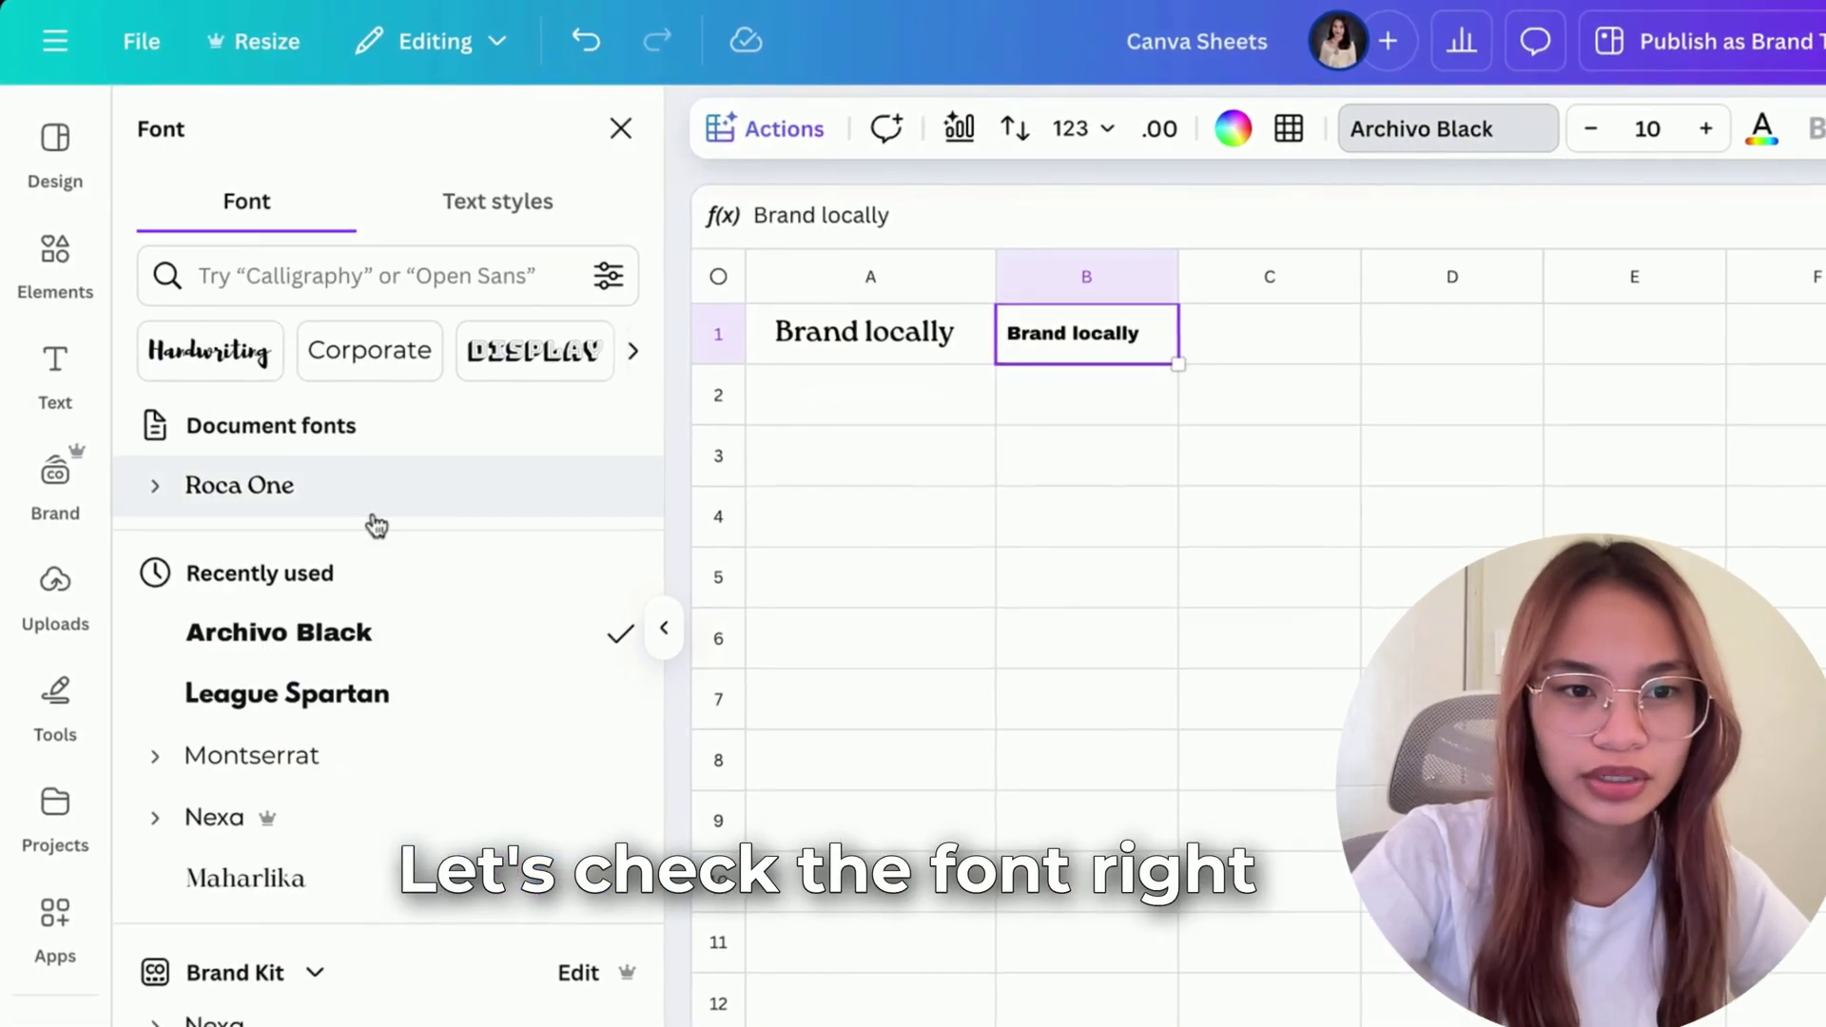
{"action": "left_click", "coordinate": [1104, 345]}
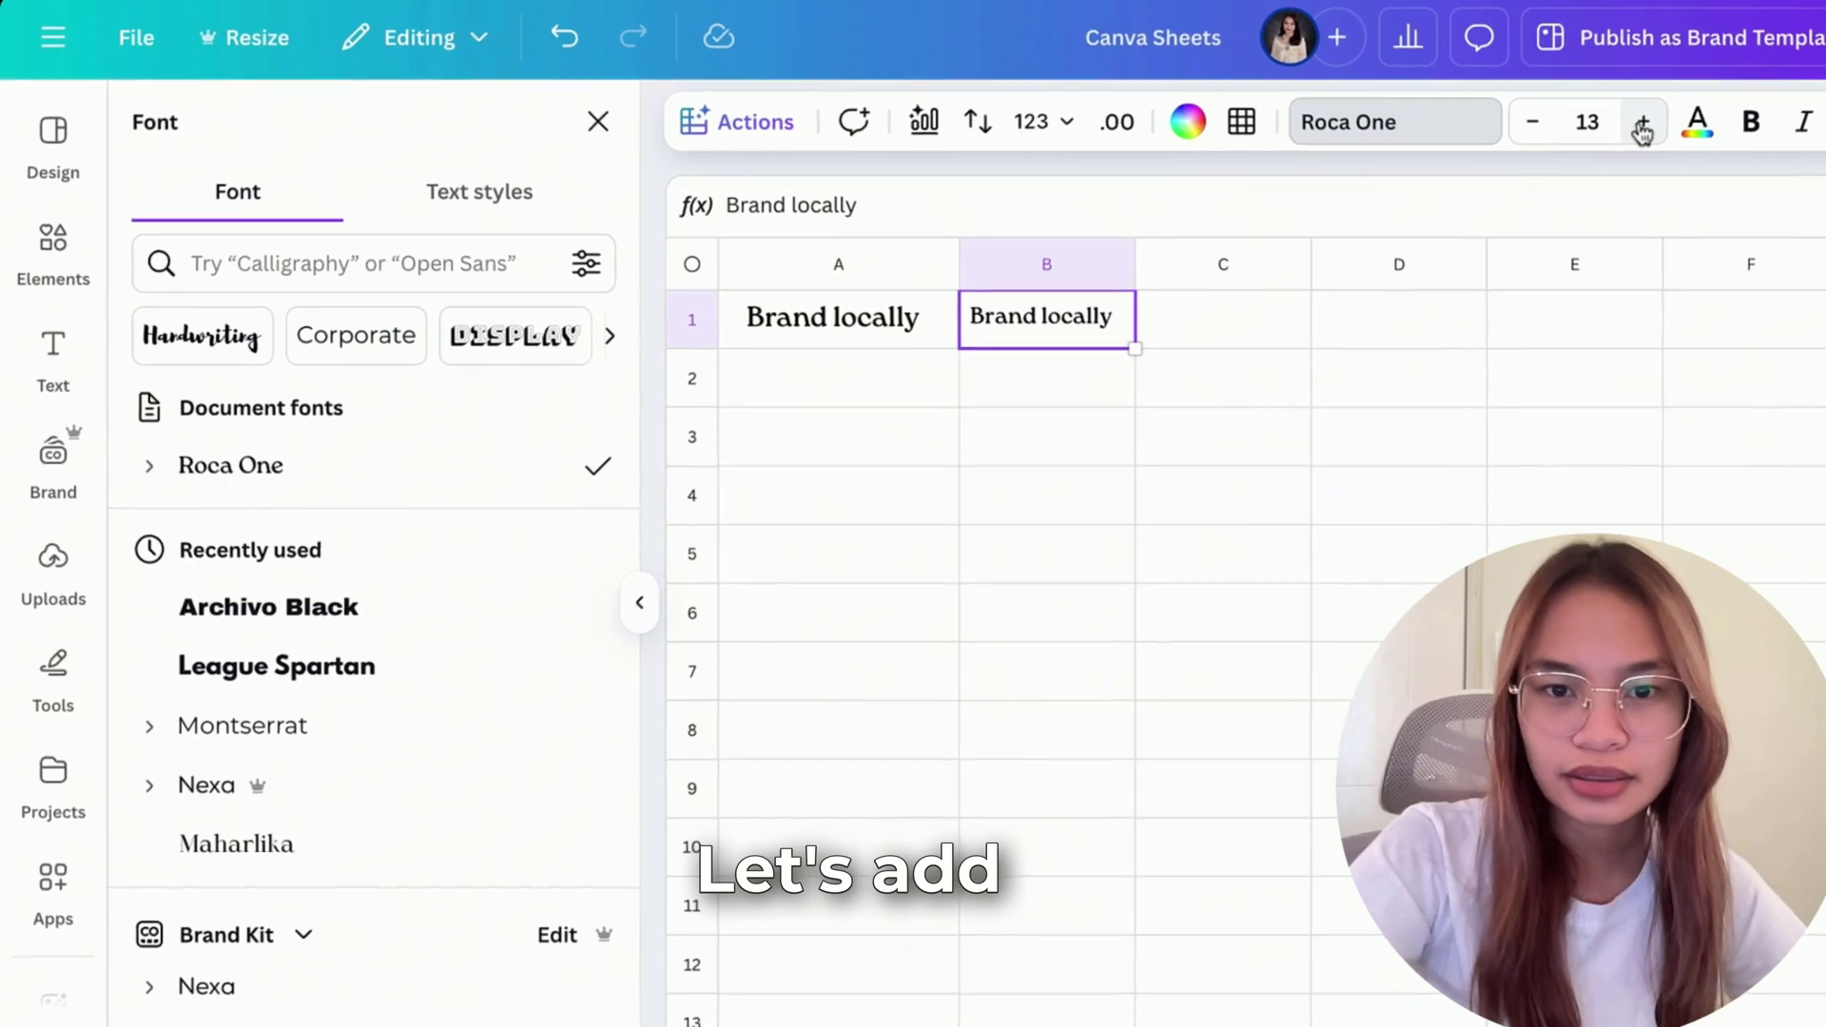
Increase the font size of the text in cell B1 to 15 and widen column B slightly to fit it
{"action": "left_click", "coordinate": [1633, 121]}
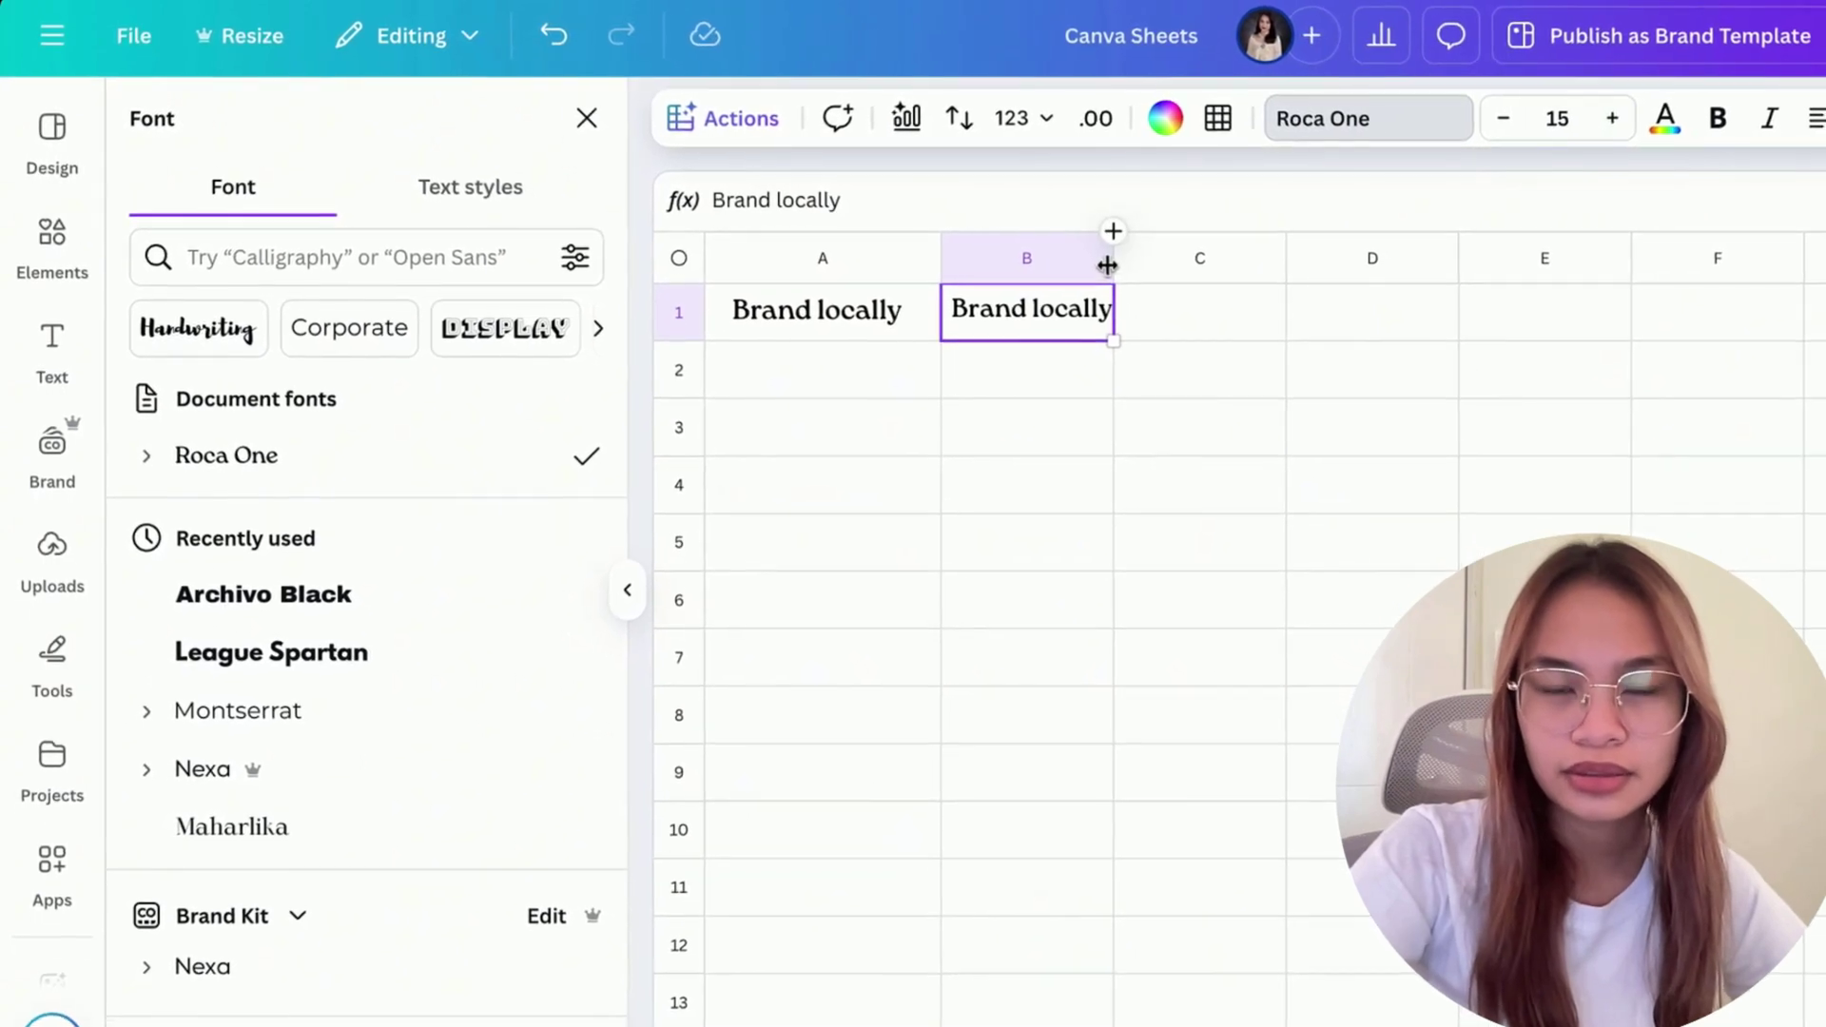
{"action": "left_click_drag", "start_coordinate": [1118, 269], "coordinate": [1124, 269]}
{"action": "left_click", "coordinate": [1092, 367]}
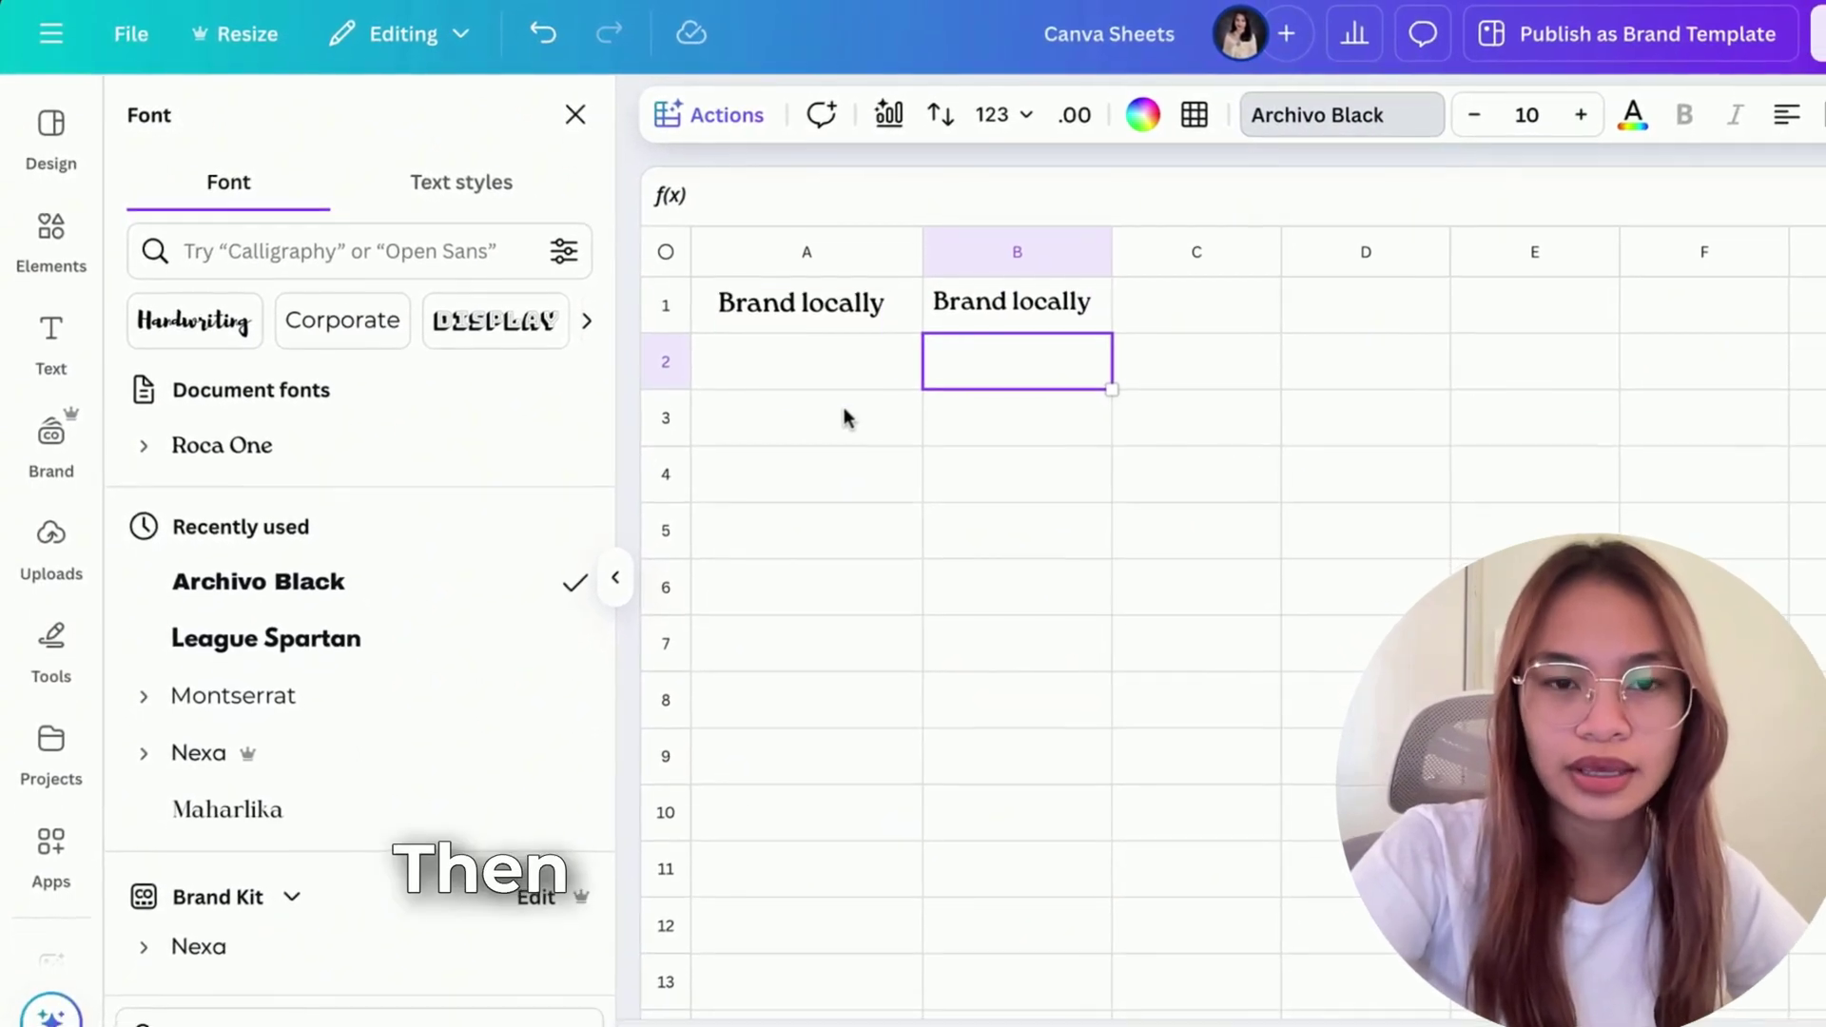
Merge the cell range A2:D4 into a single cell, and undo the merge
{"action": "left_click_drag", "start_coordinate": [815, 374], "coordinate": [1273, 414]}
{"action": "left_click", "coordinate": [792, 338]}
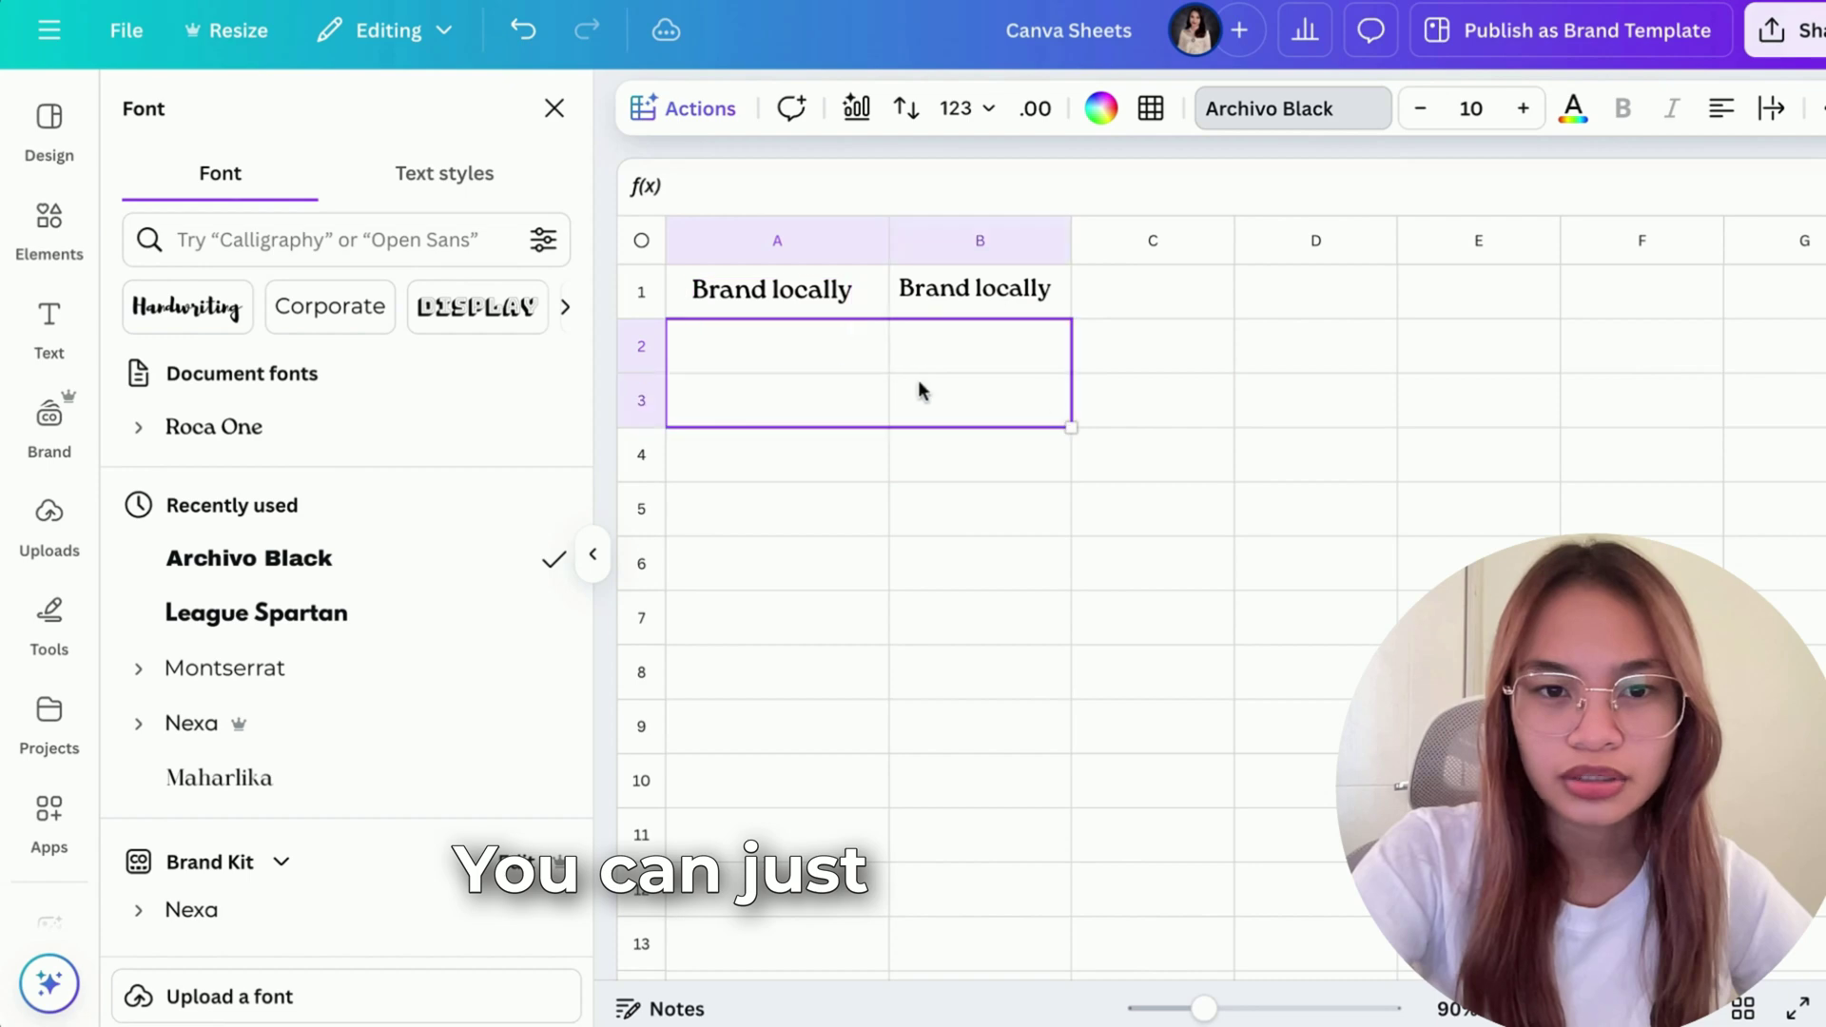
{"action": "right_click", "coordinate": [1162, 424]}
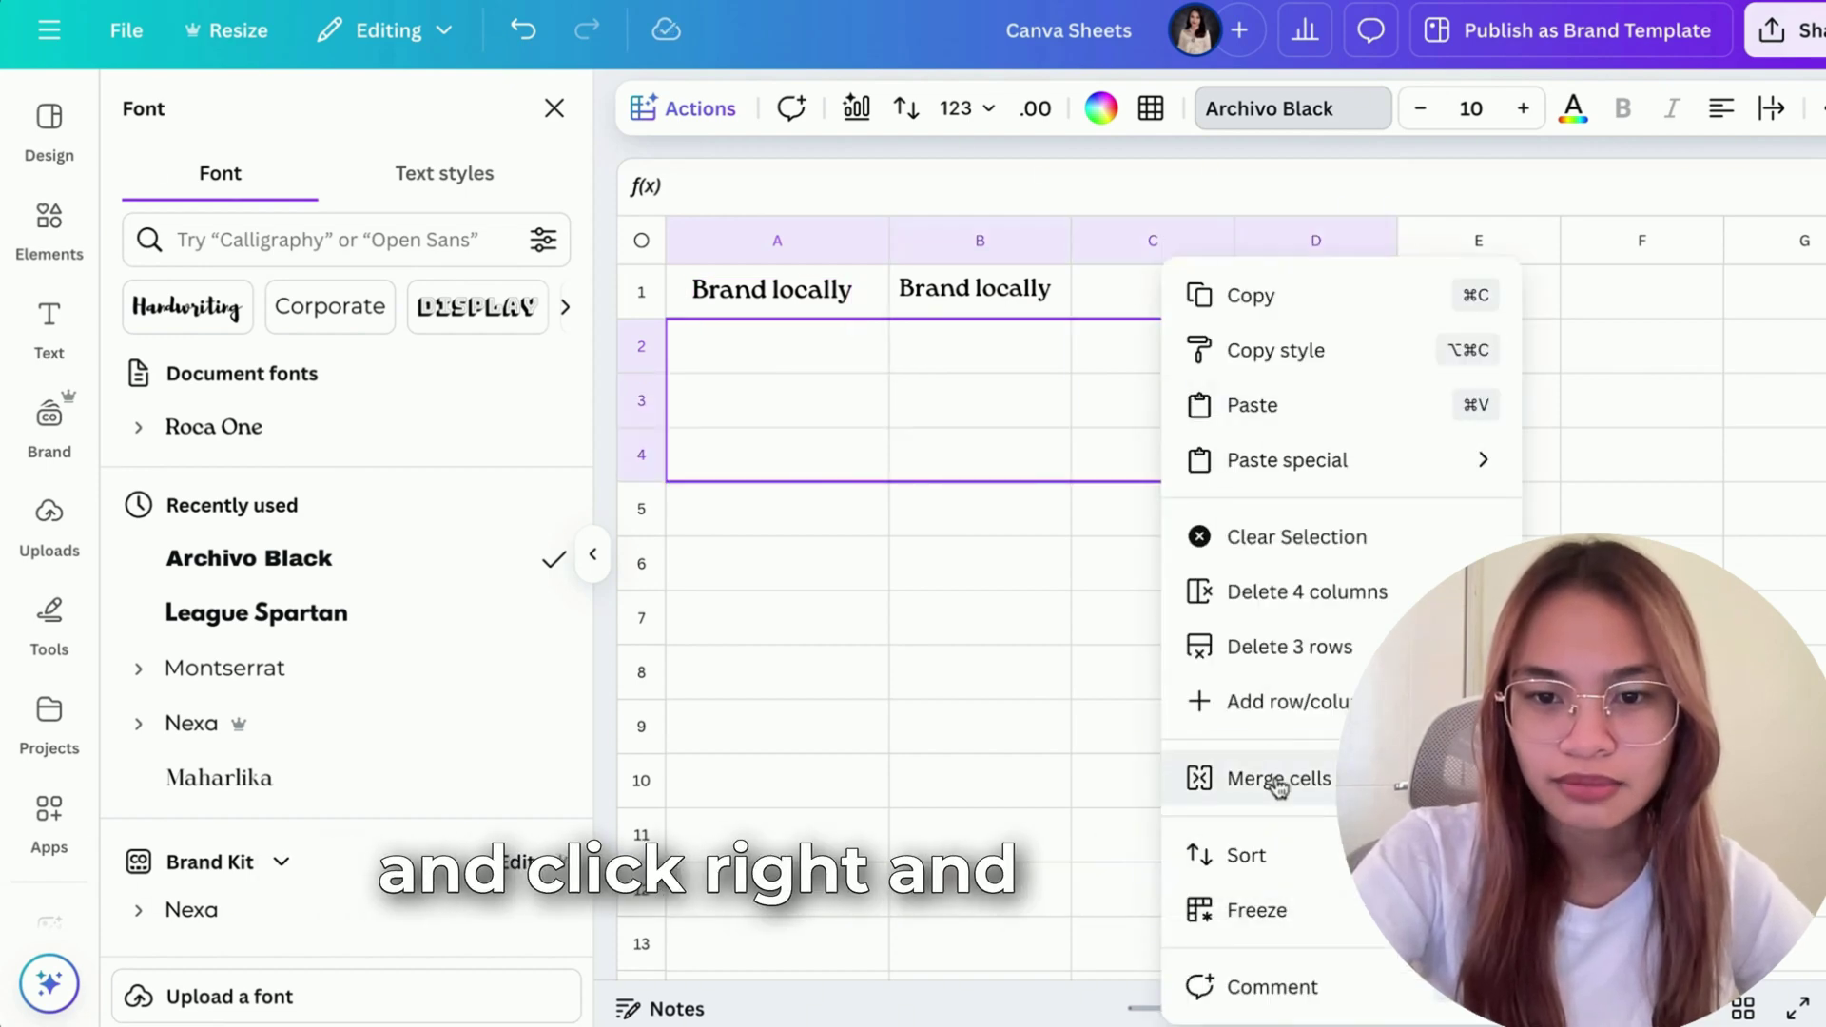
{"action": "left_click", "coordinate": [1120, 494], "text": "shift"}
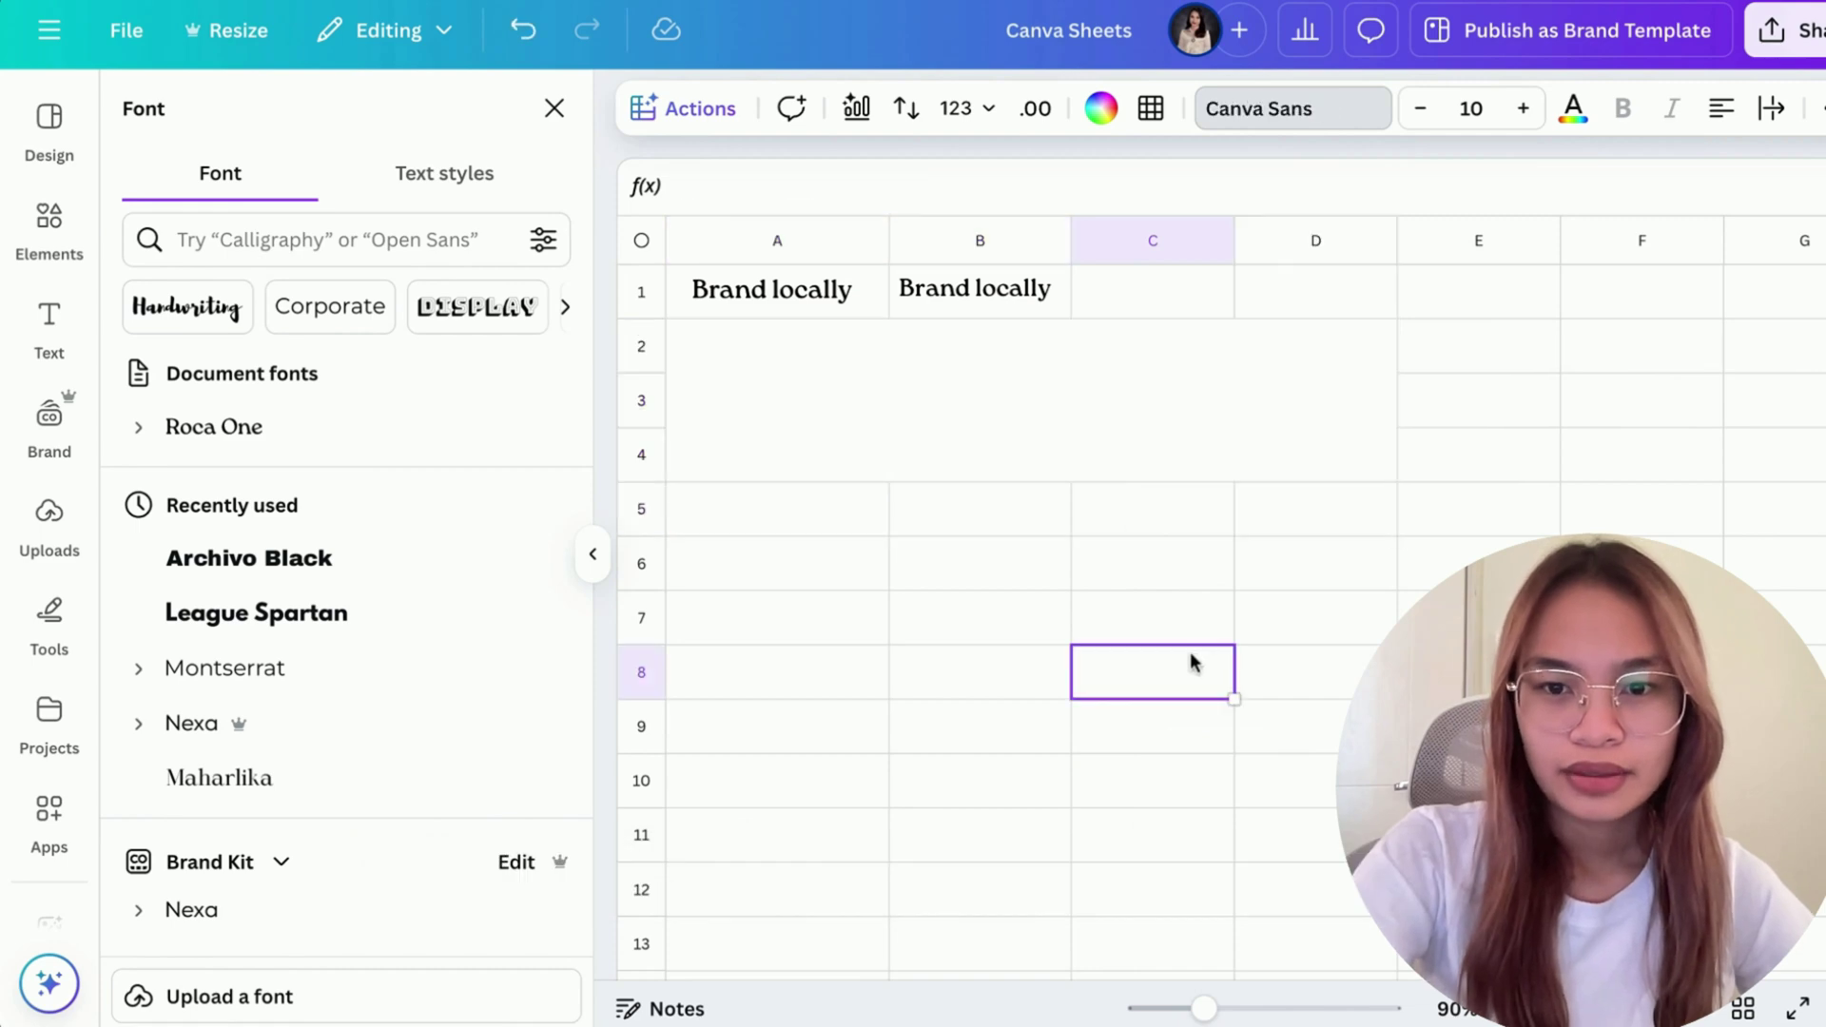
{"action": "key", "text": "ctrl+z"}
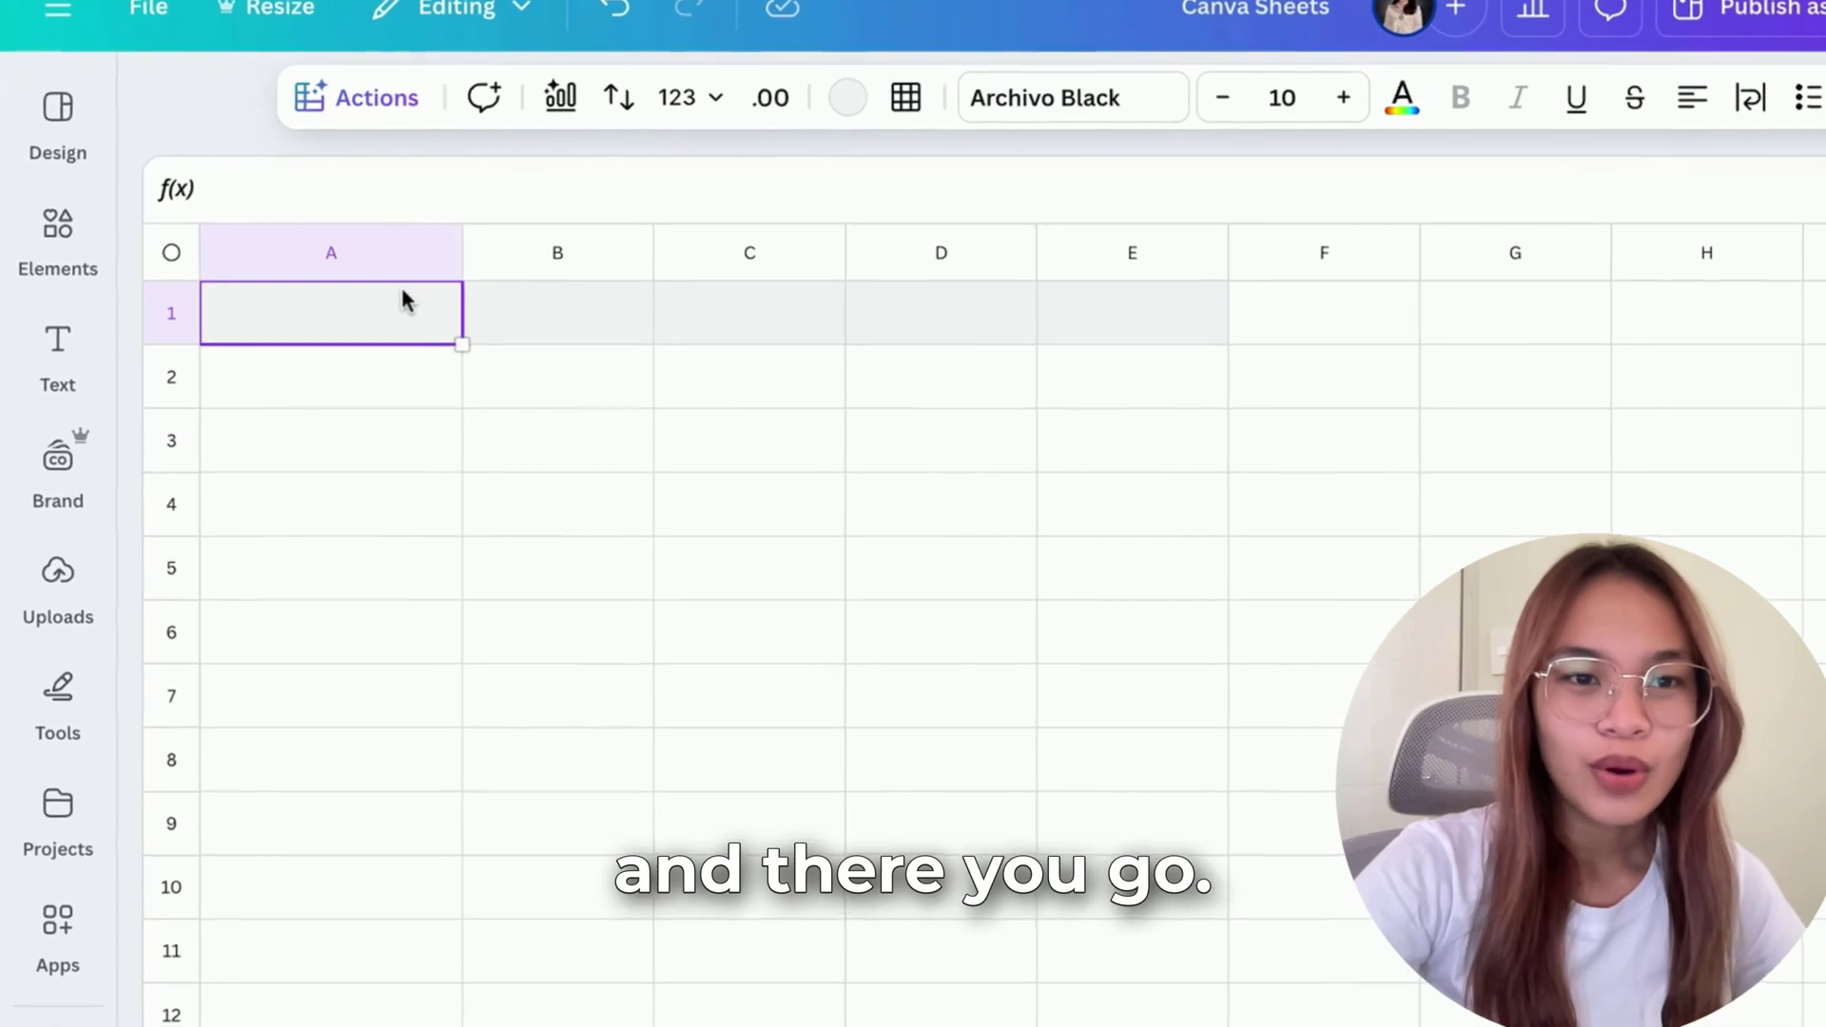
Look through the available sheet actions and start Generate table from cell A1
{"action": "left_click", "coordinate": [405, 105]}
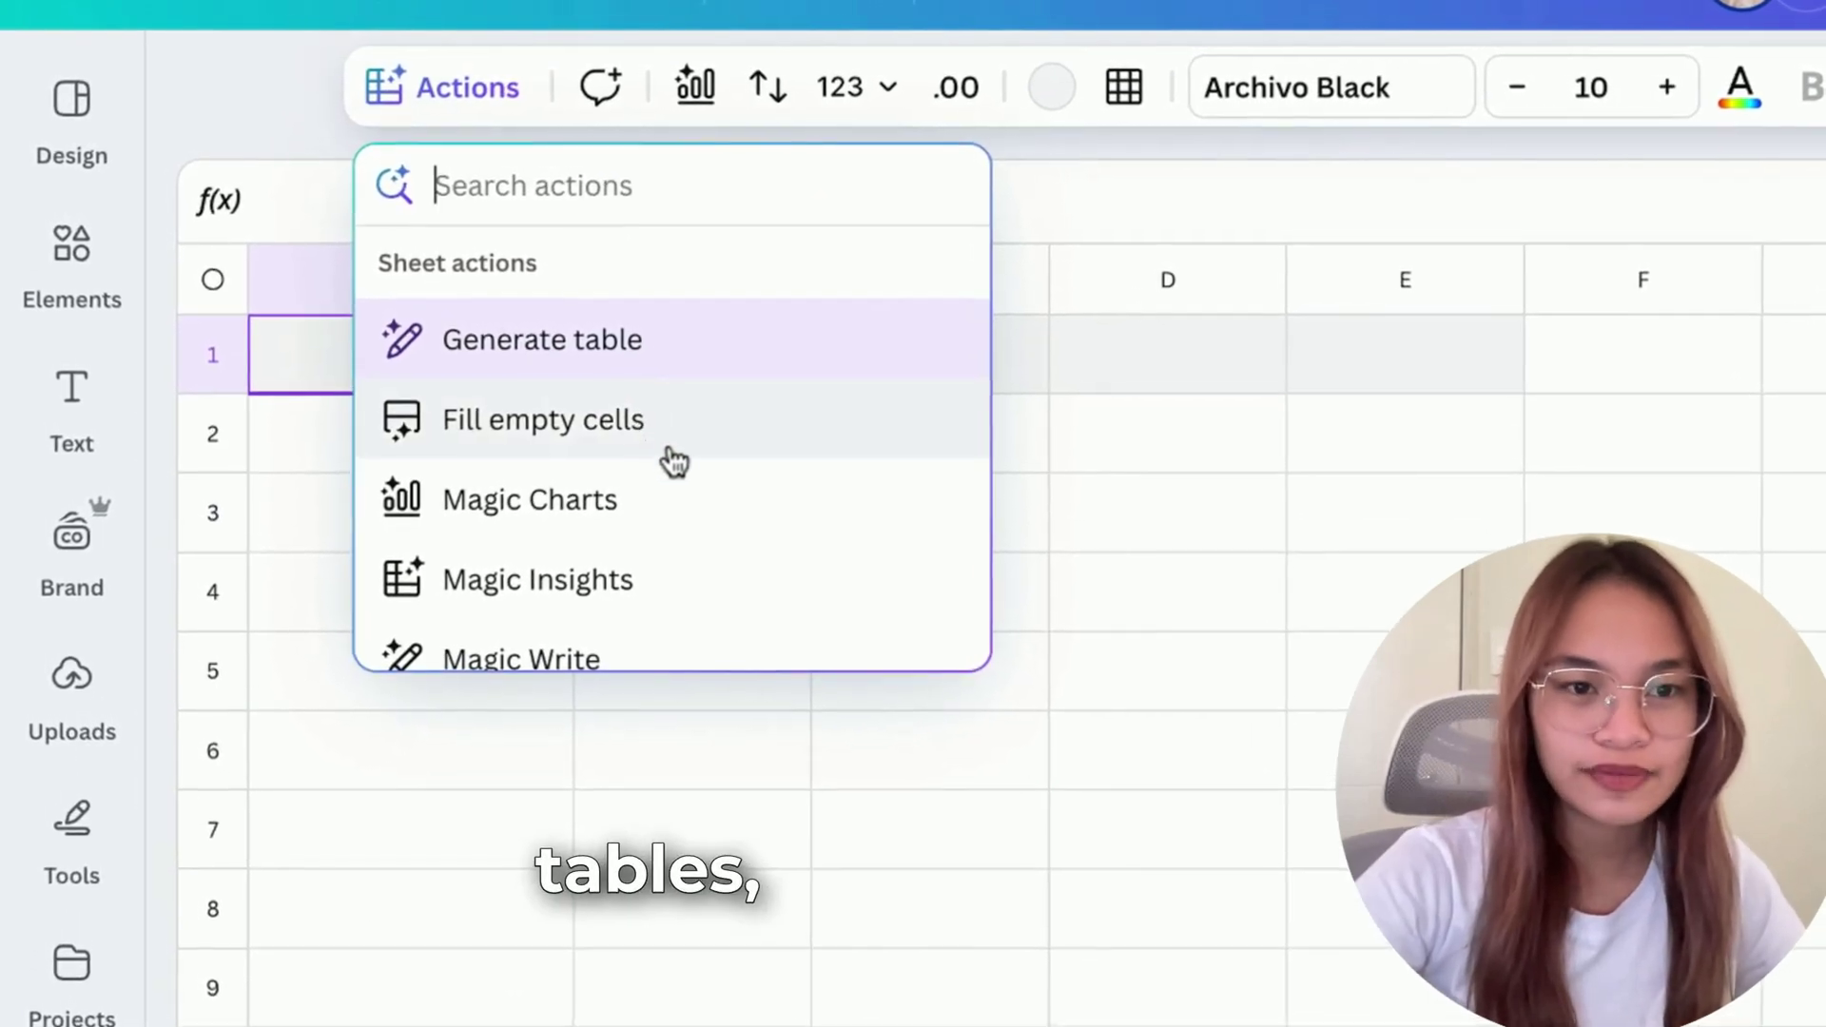
{"action": "scroll", "coordinate": [685, 475], "scroll_direction": "down", "scroll_amount": 2}
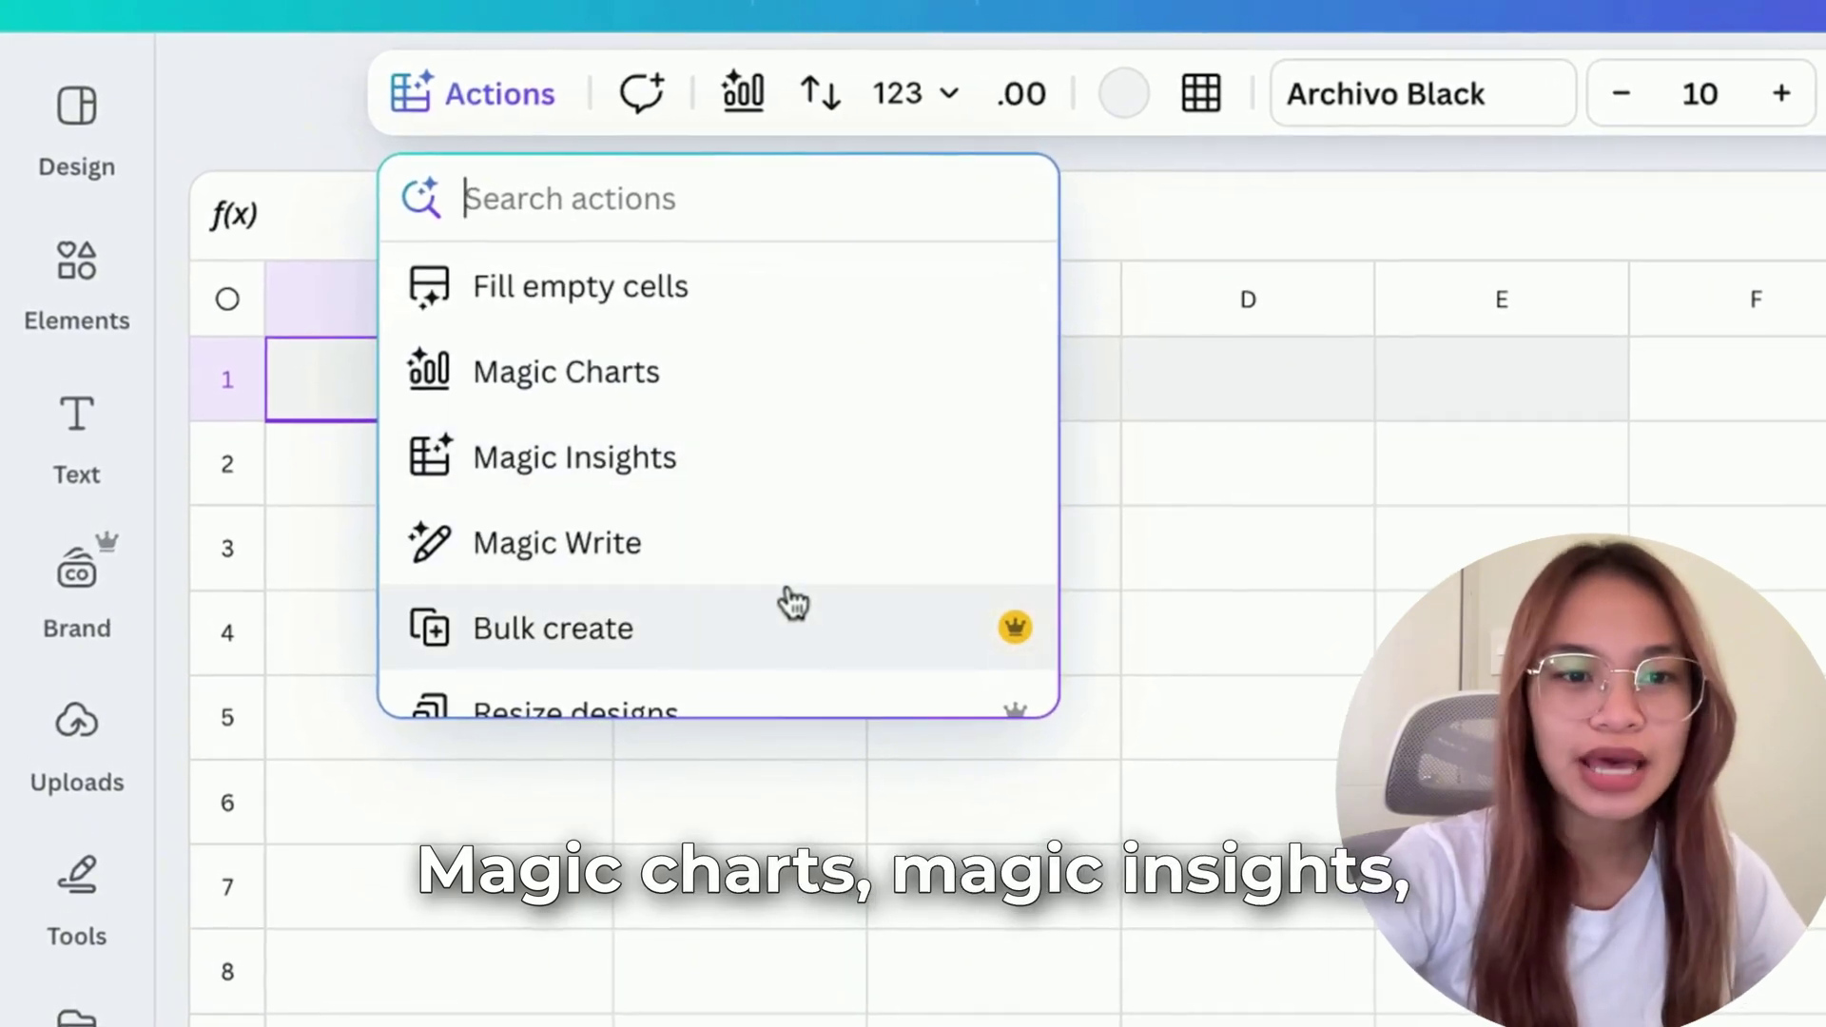
{"action": "scroll", "coordinate": [795, 604], "scroll_direction": "down", "scroll_amount": 3}
{"action": "scroll", "coordinate": [808, 590], "scroll_direction": "down", "scroll_amount": 1}
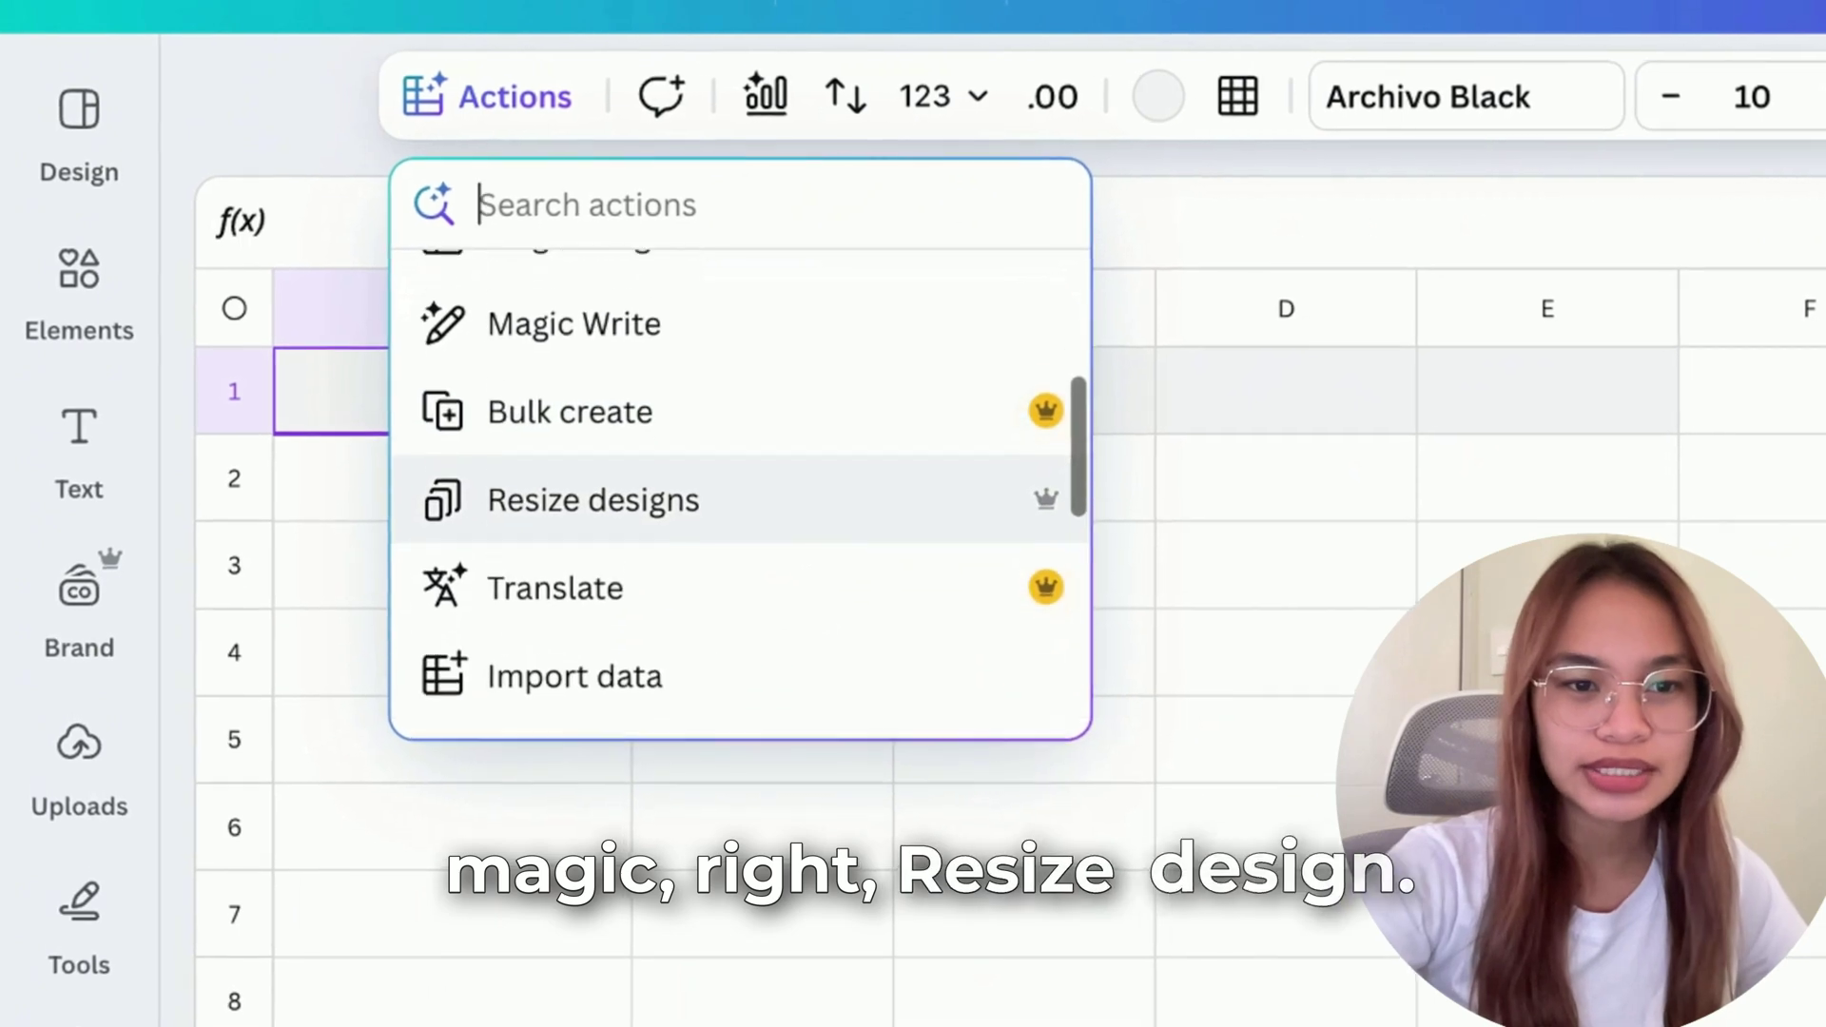
{"action": "scroll", "coordinate": [798, 513], "scroll_direction": "up", "scroll_amount": 5}
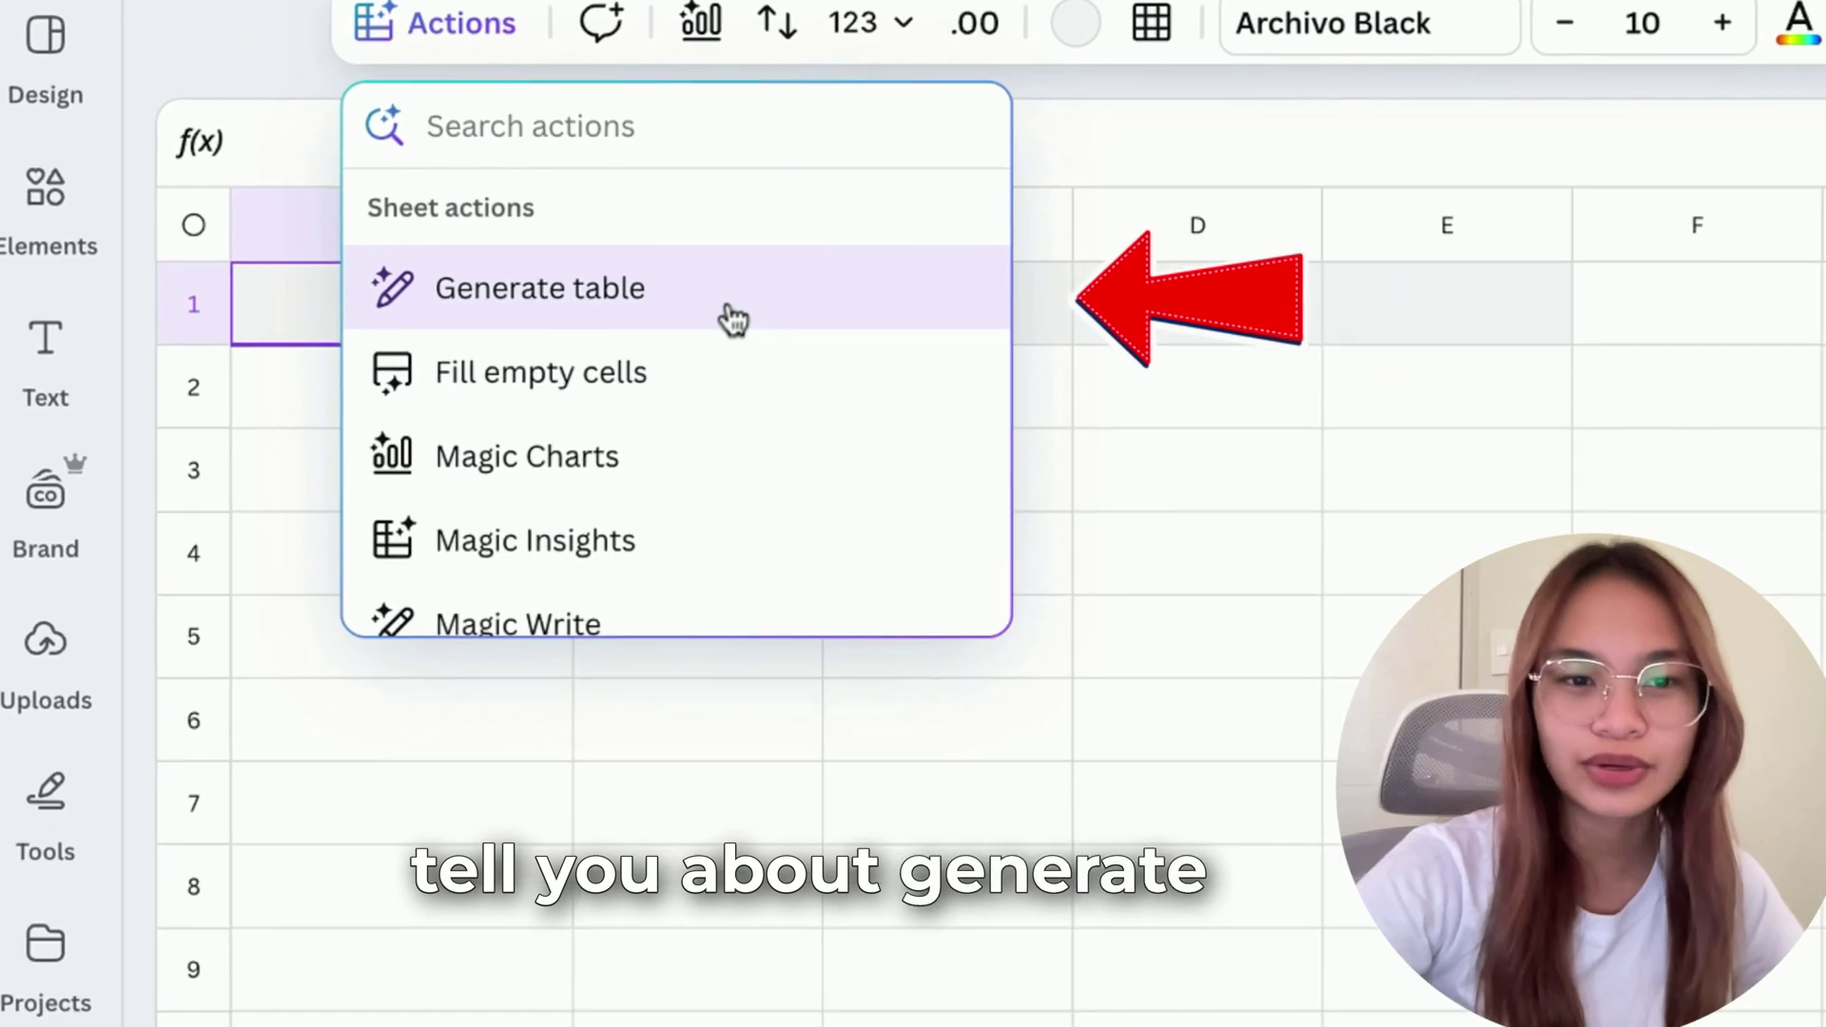
{"action": "left_click", "coordinate": [799, 399]}
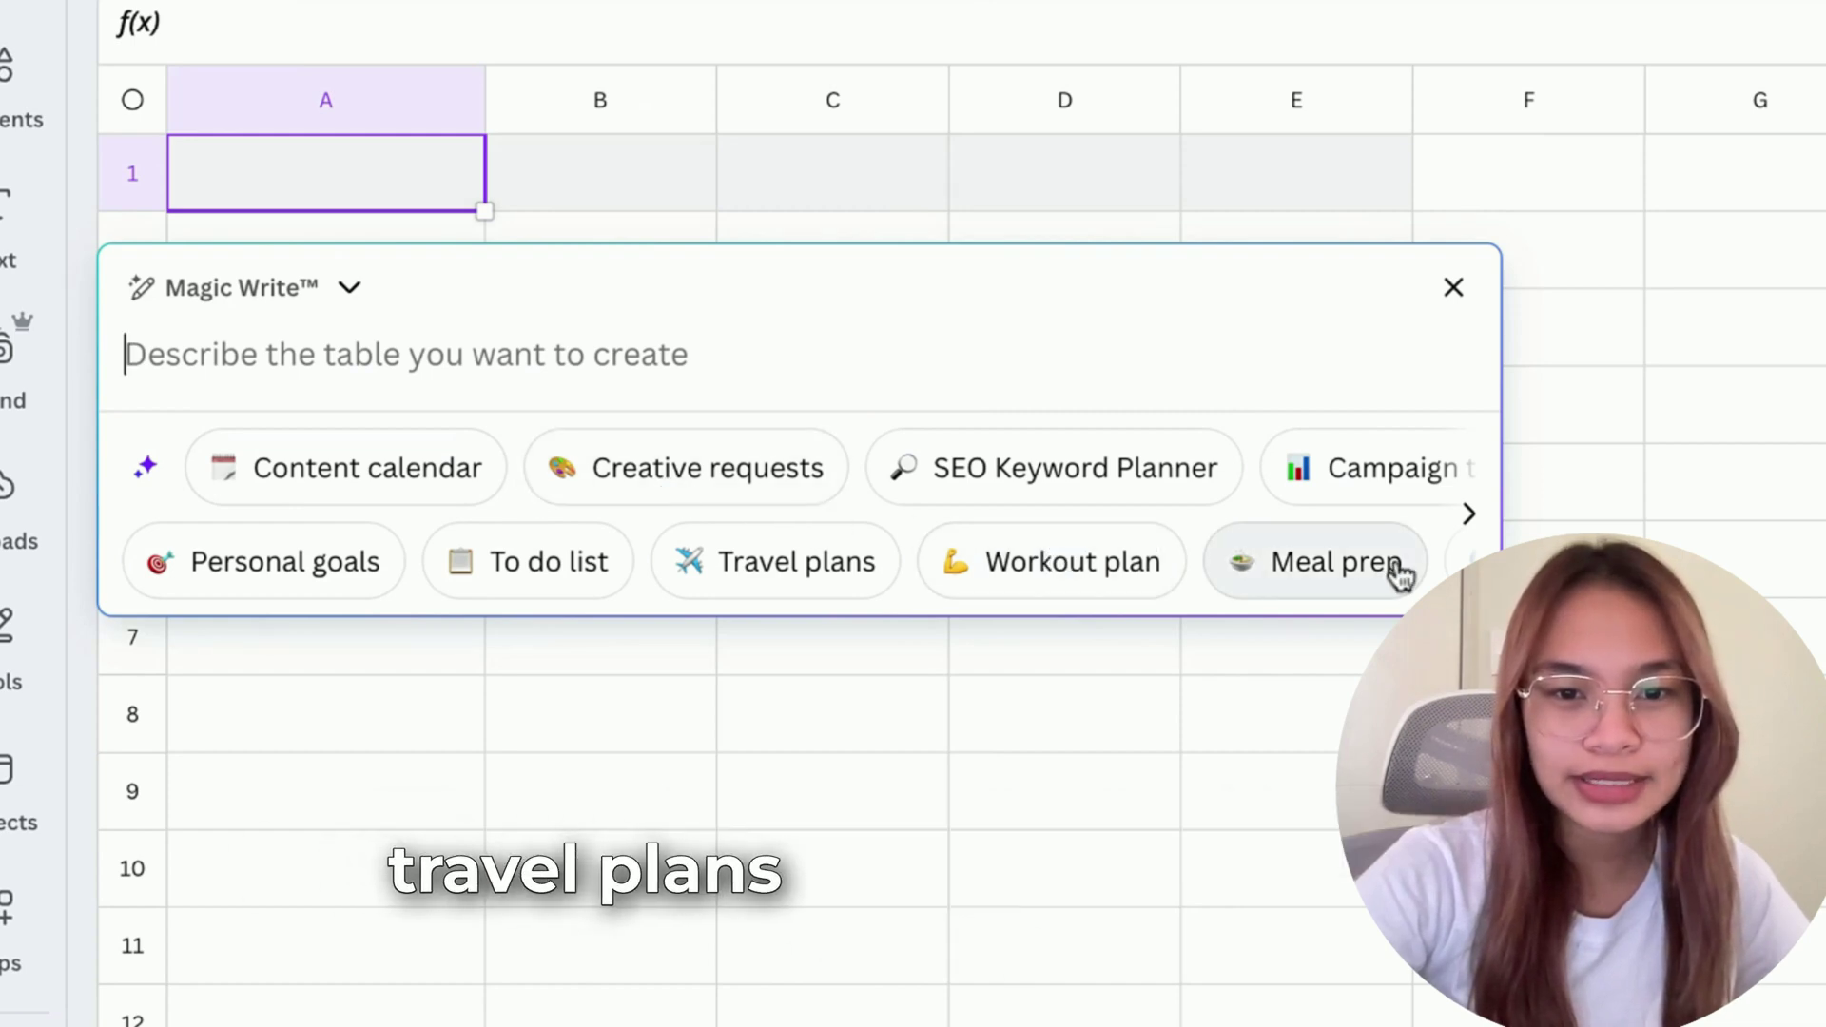
{"action": "left_click", "coordinate": [1459, 538]}
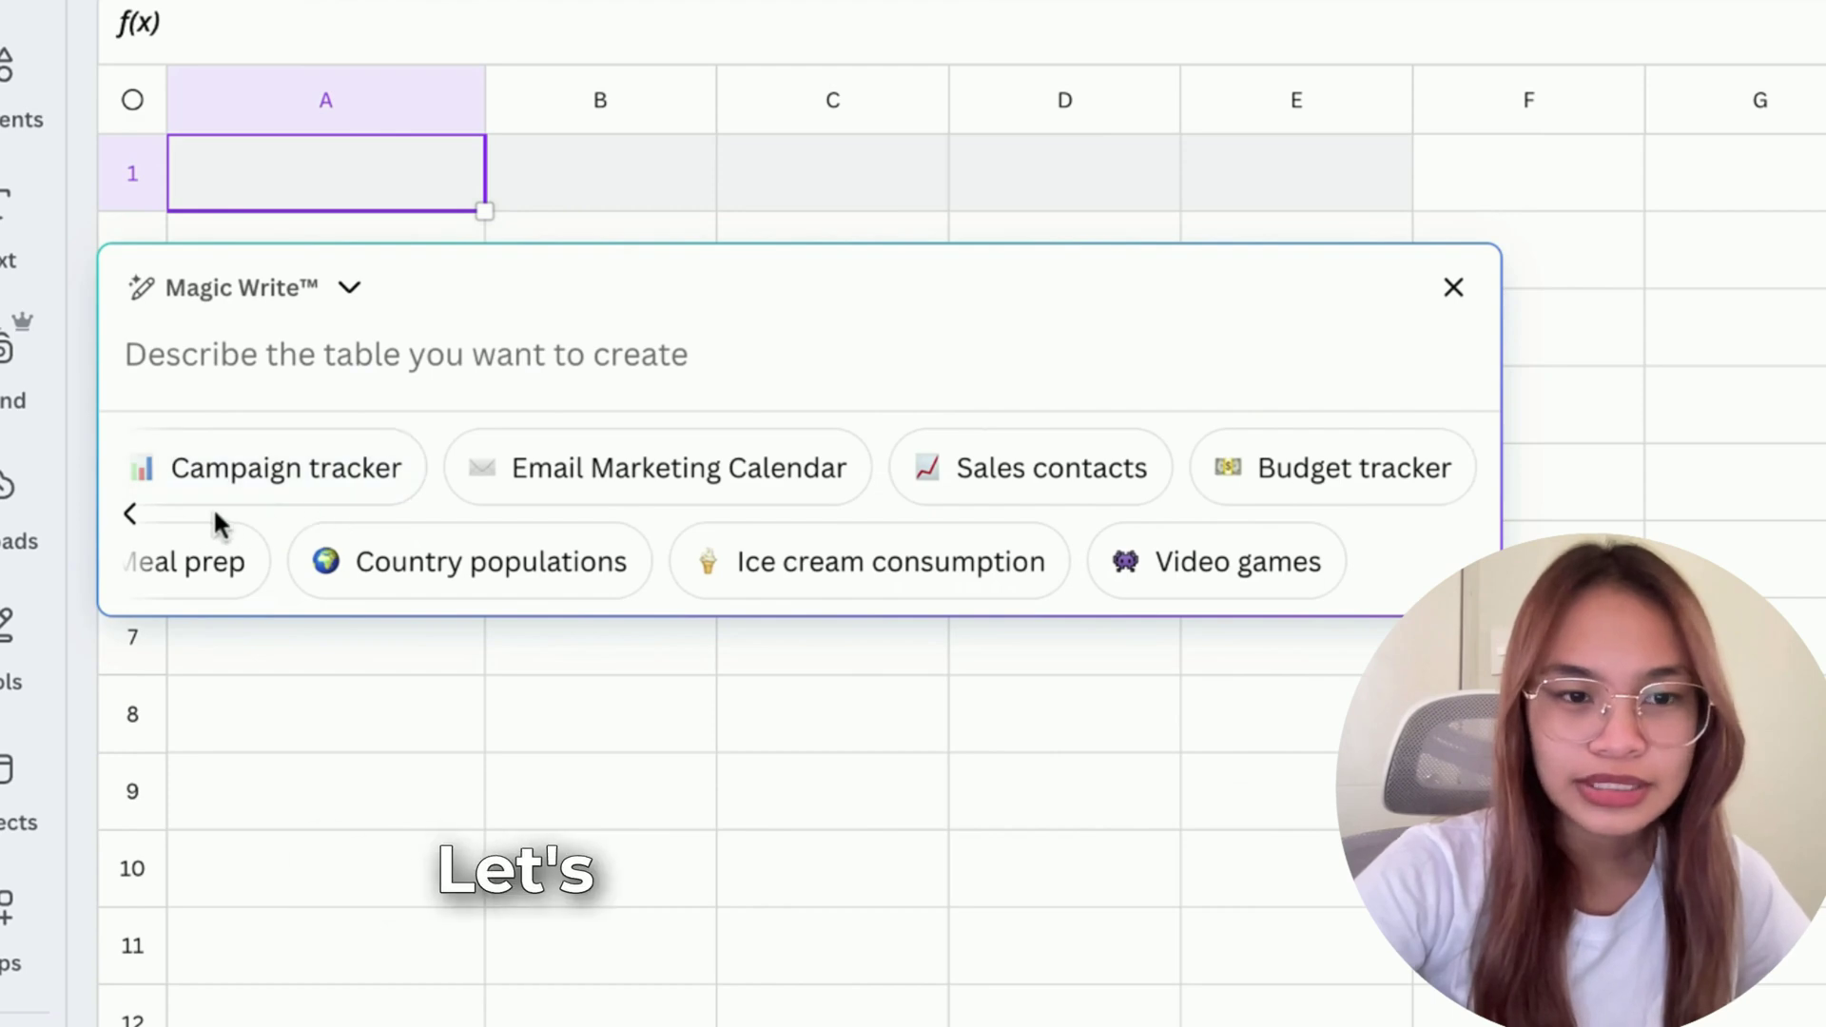
{"action": "left_click", "coordinate": [1259, 514]}
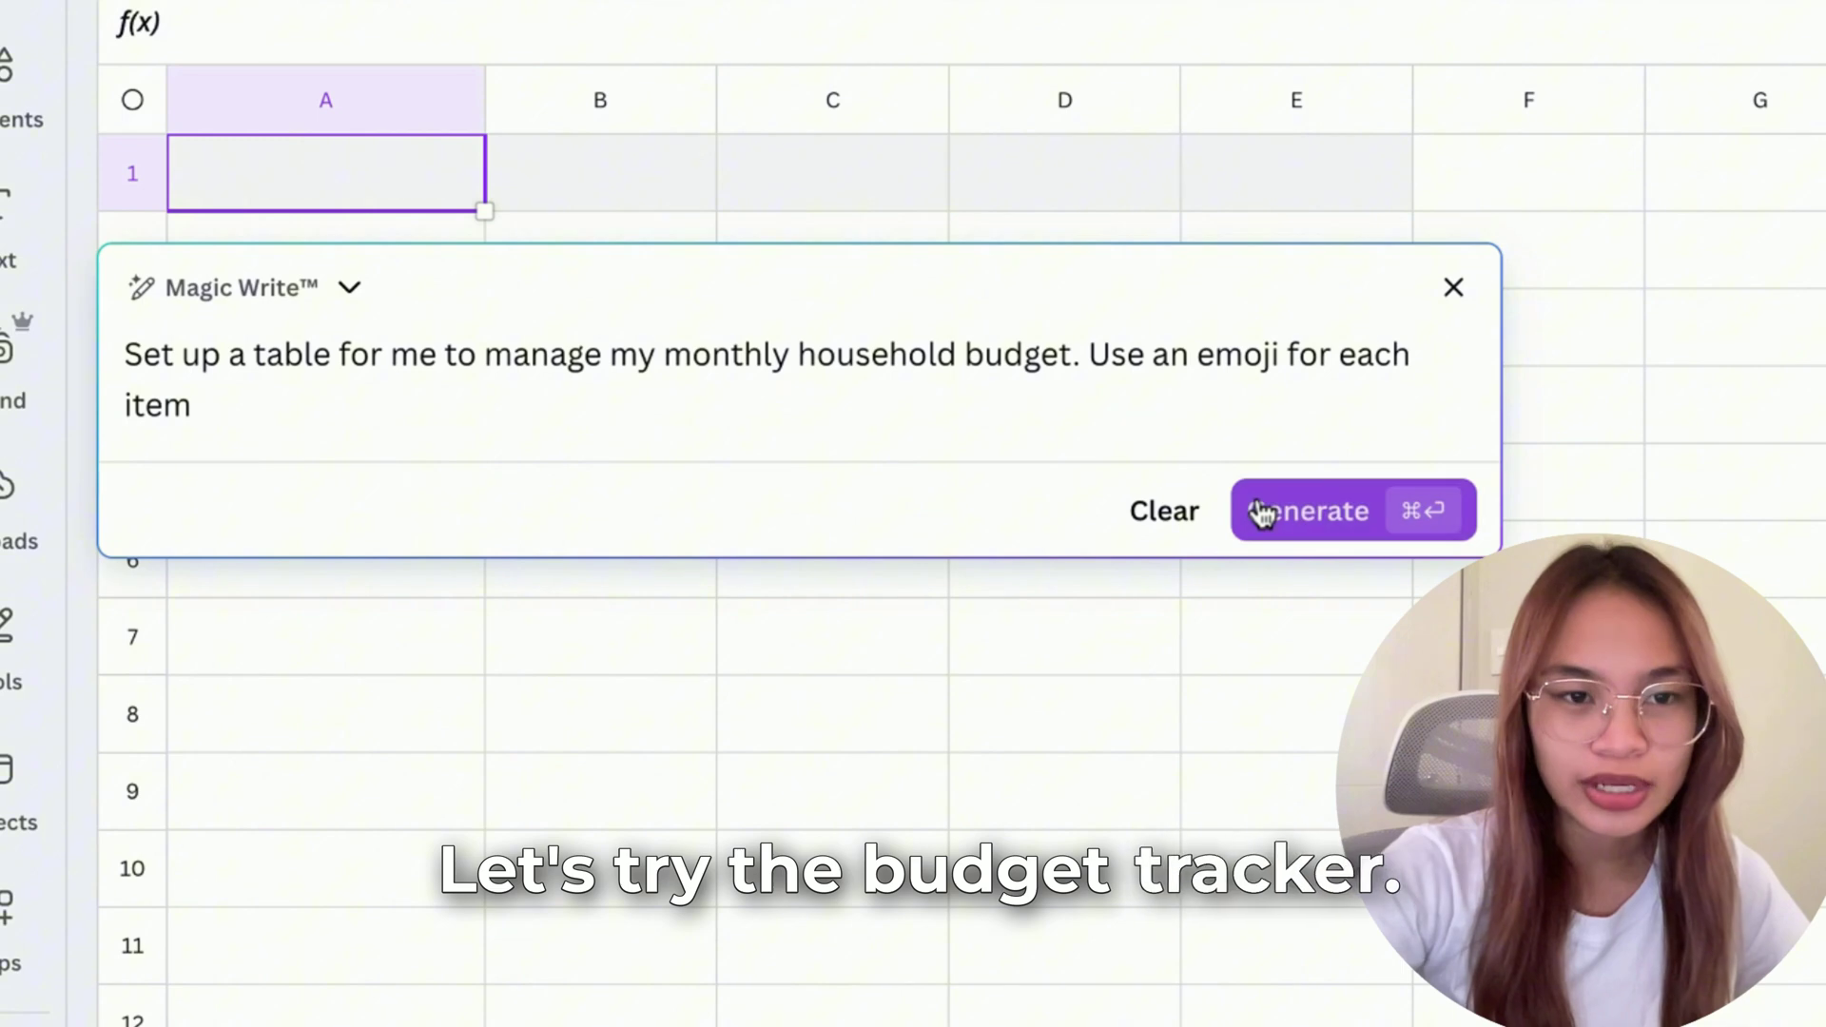
{"action": "left_click", "coordinate": [246, 308]}
{"action": "left_click", "coordinate": [774, 398]}
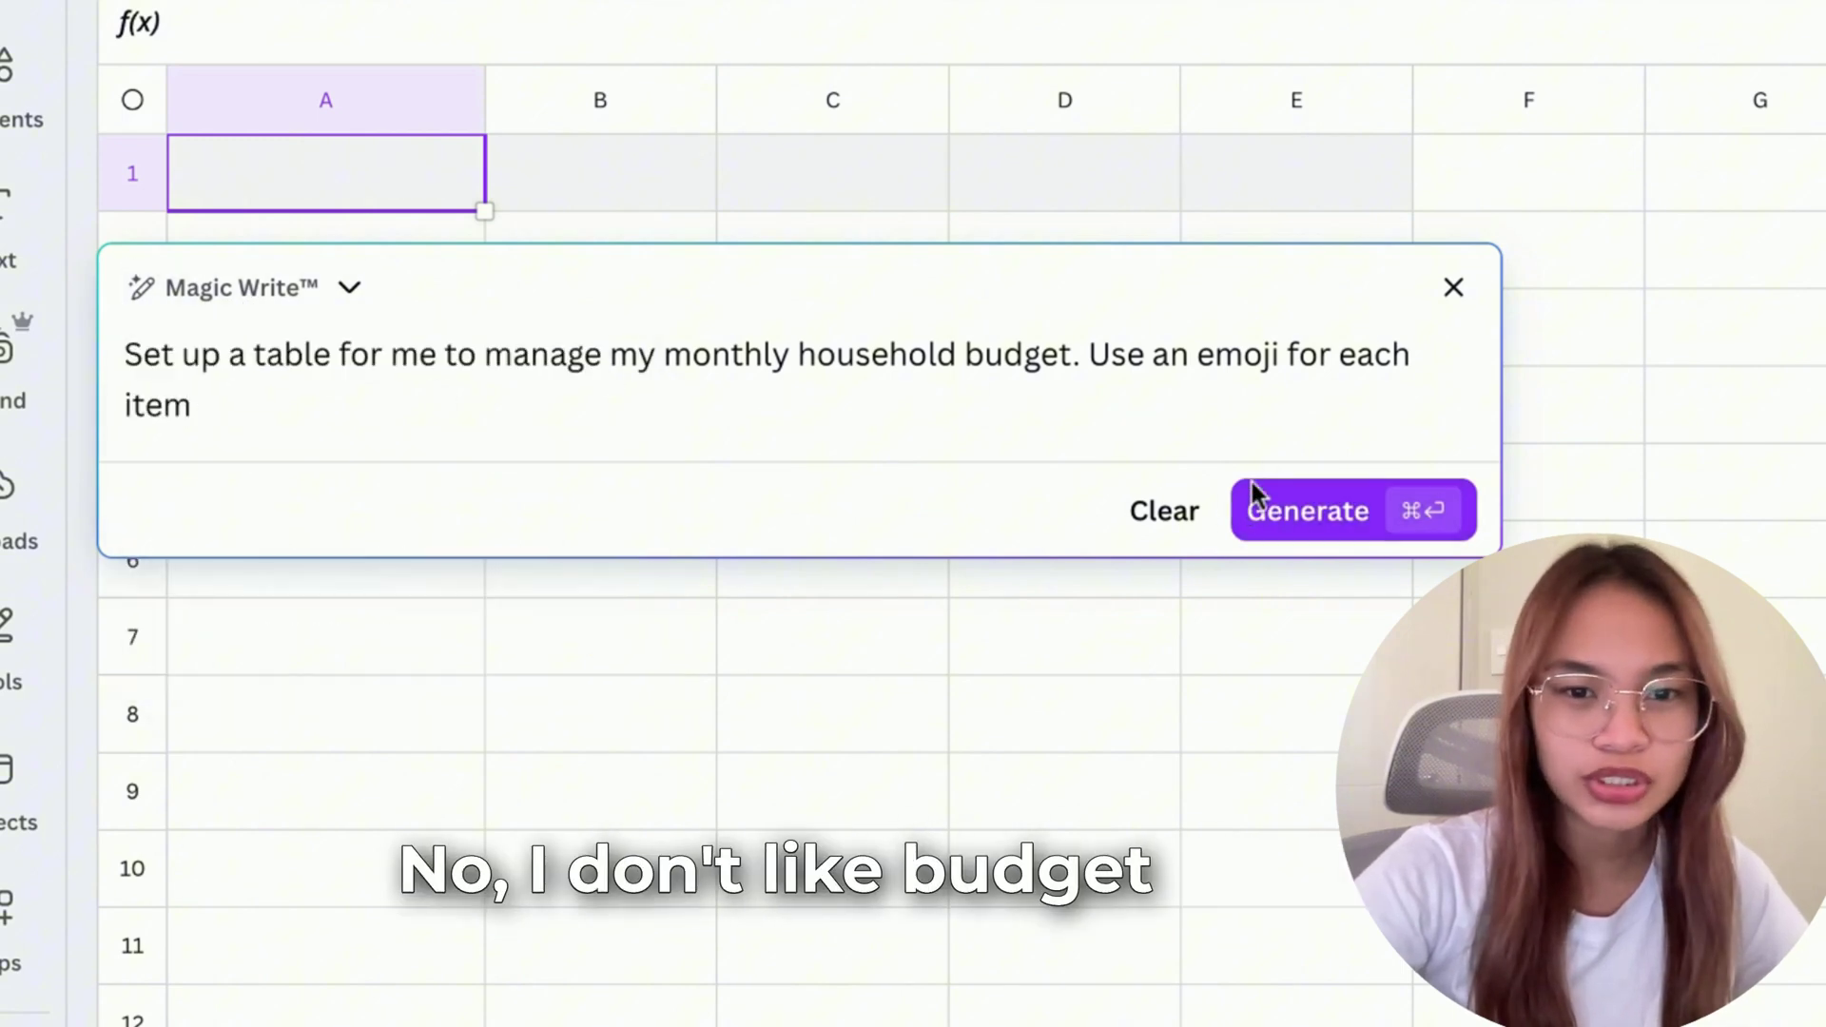
{"action": "left_click", "coordinate": [1172, 513]}
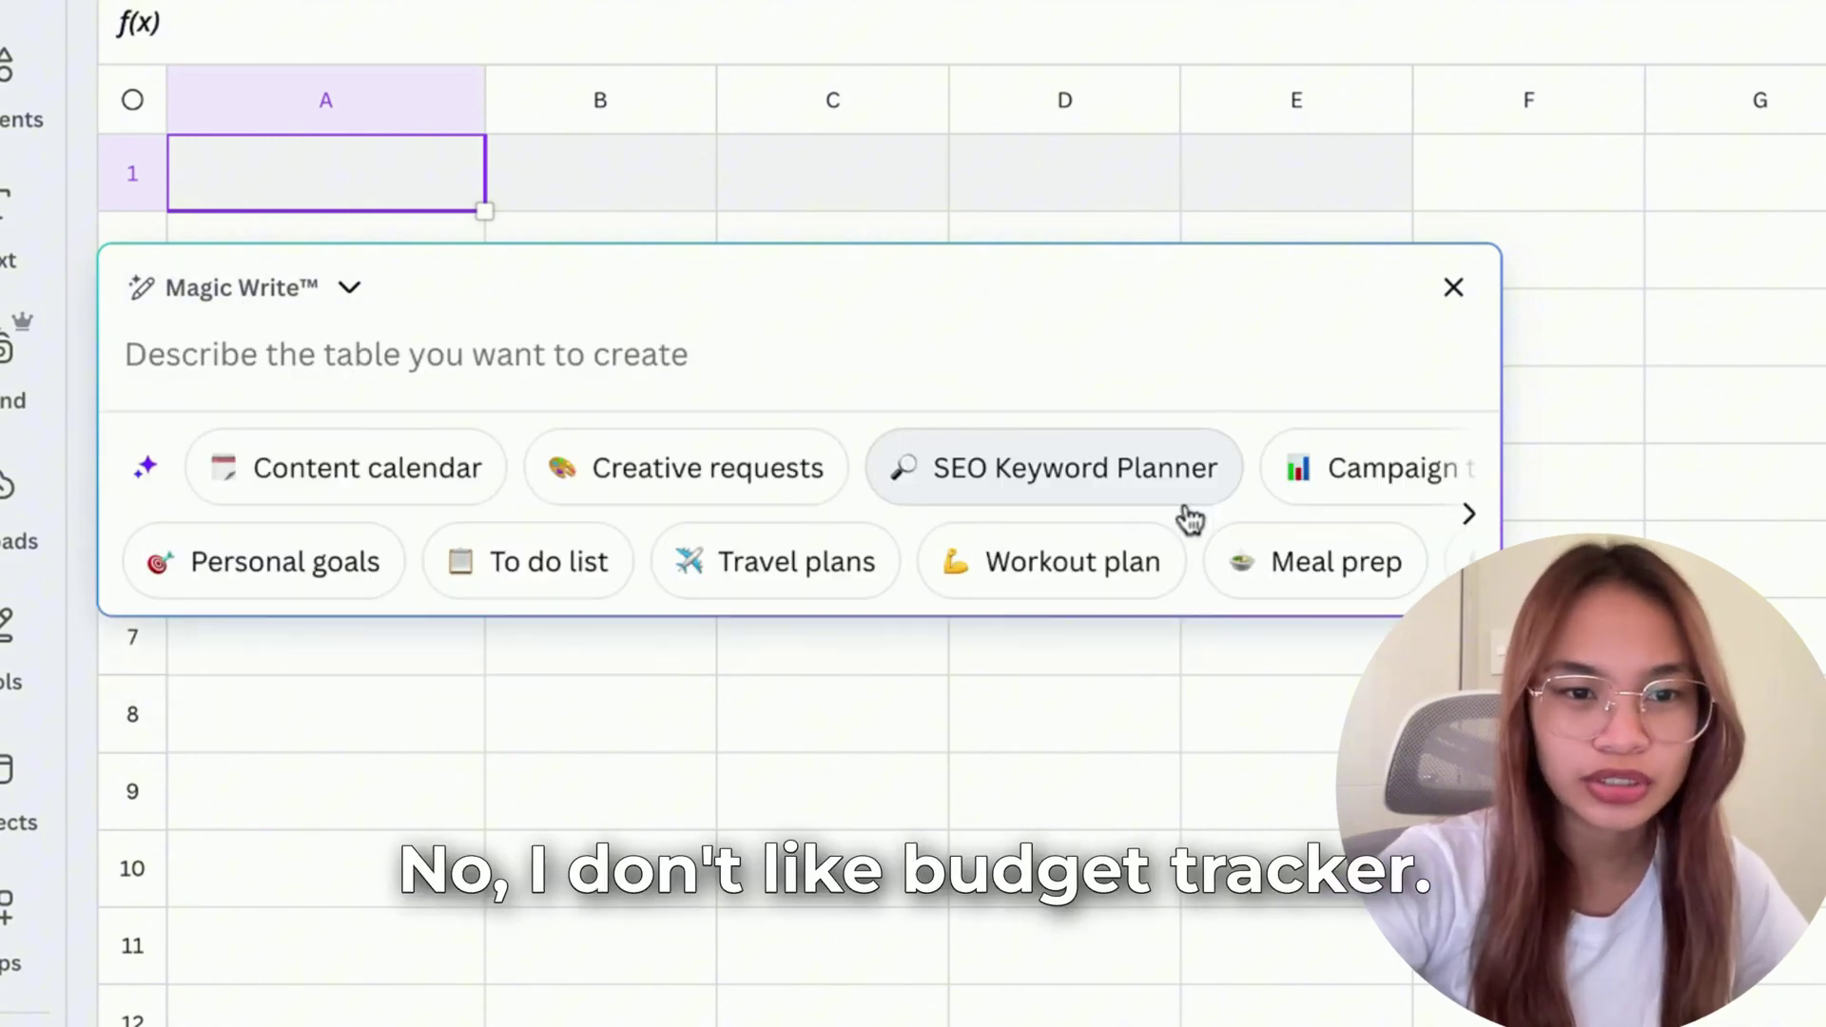
Generate a table from the suggested Content calendar prompt, stop the generation early and insert the result into the sheet
{"action": "left_click", "coordinate": [433, 493]}
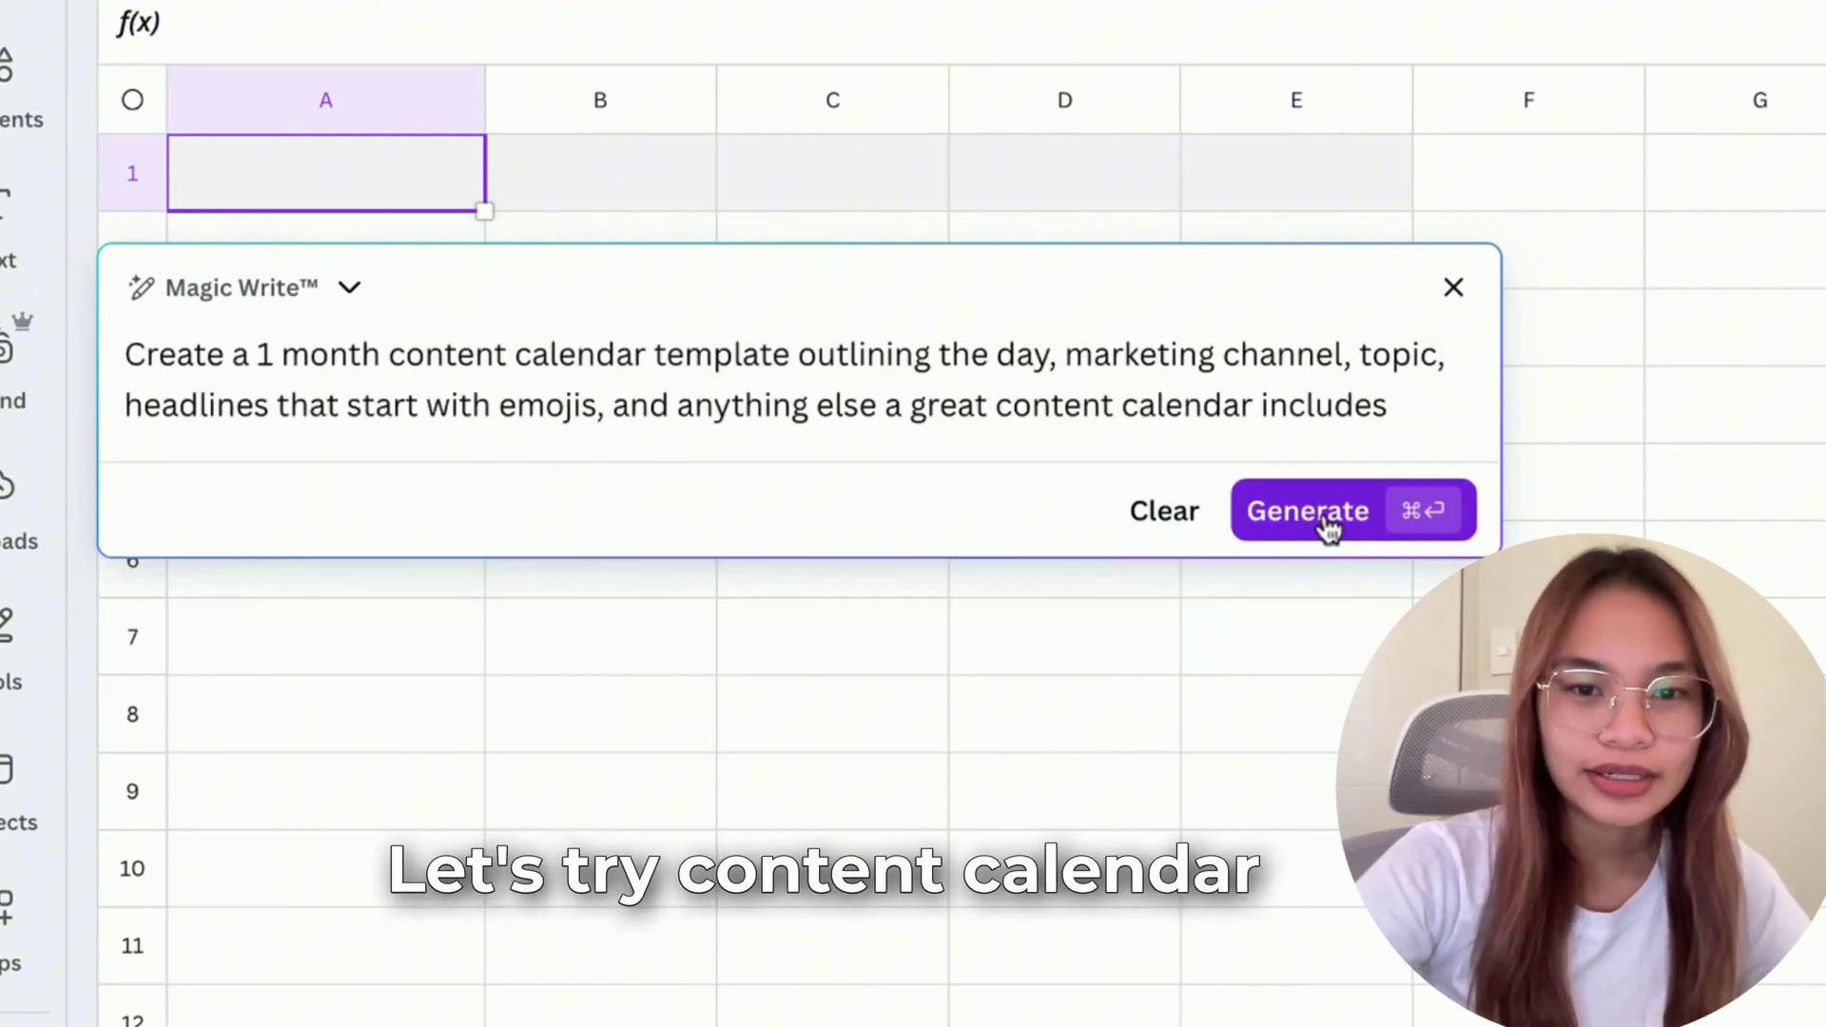
{"action": "left_click", "coordinate": [1328, 528]}
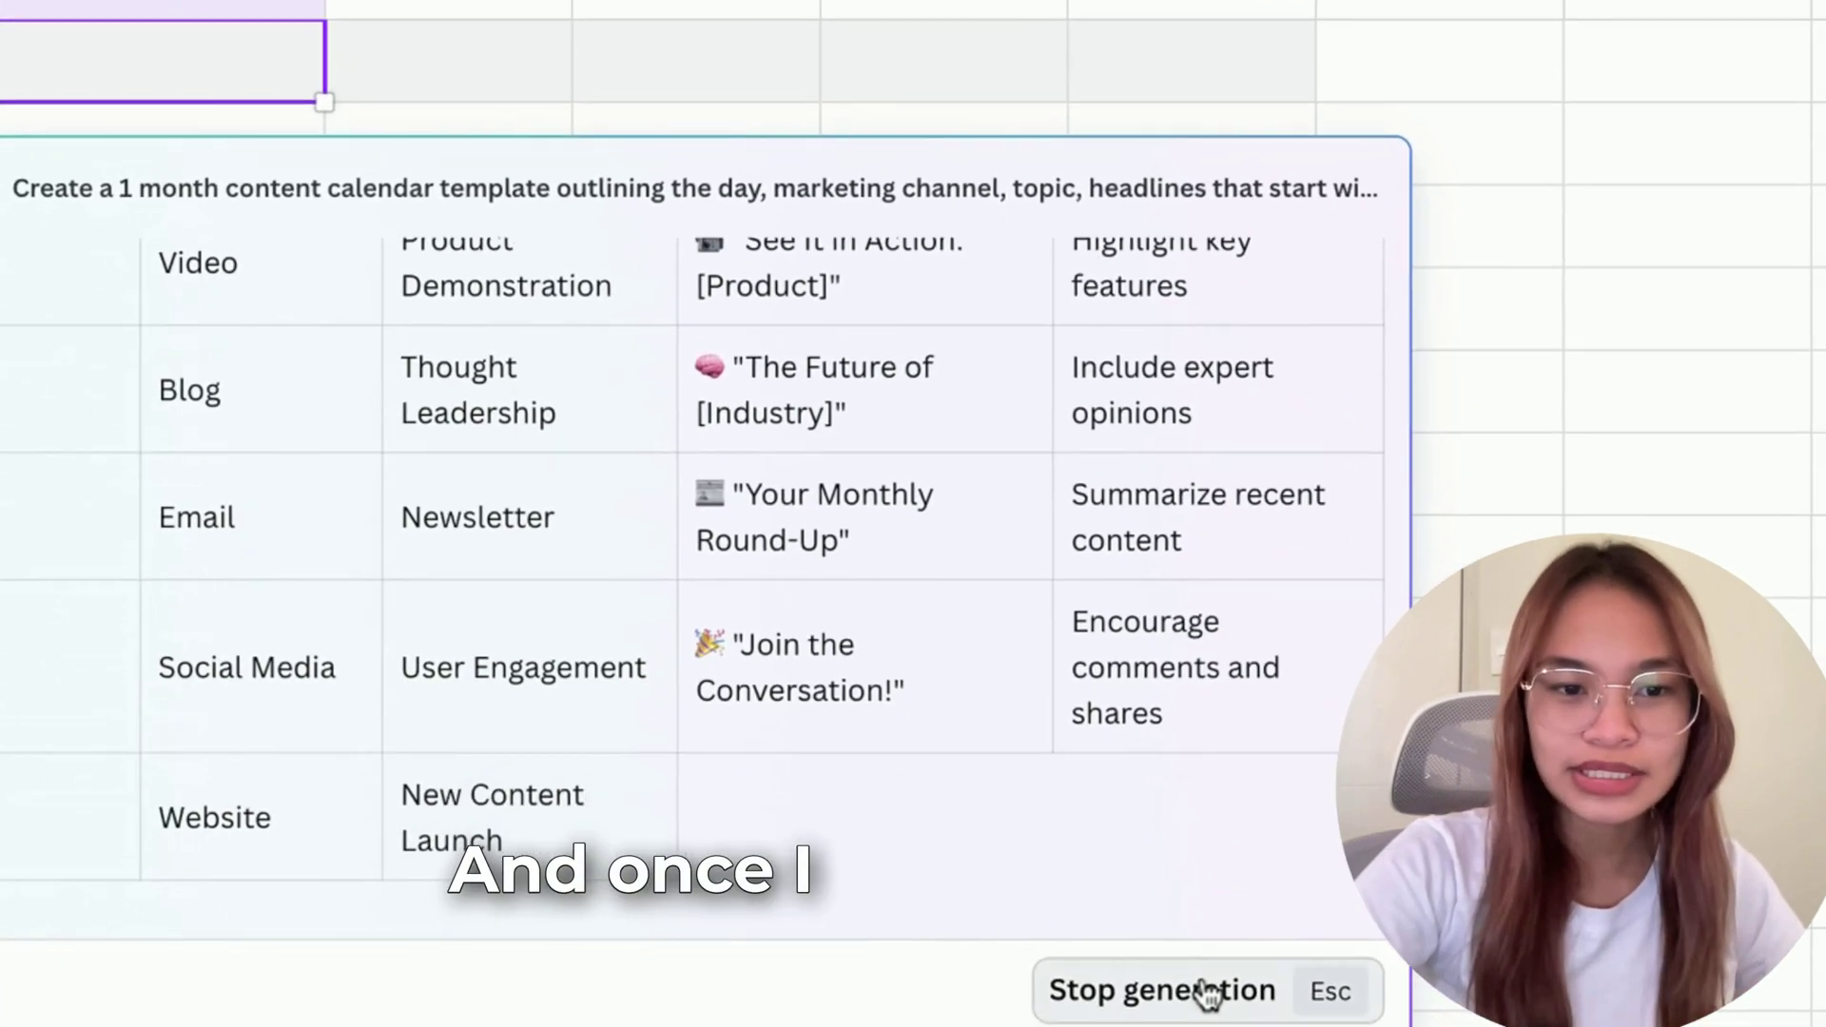
{"action": "left_click", "coordinate": [1206, 993]}
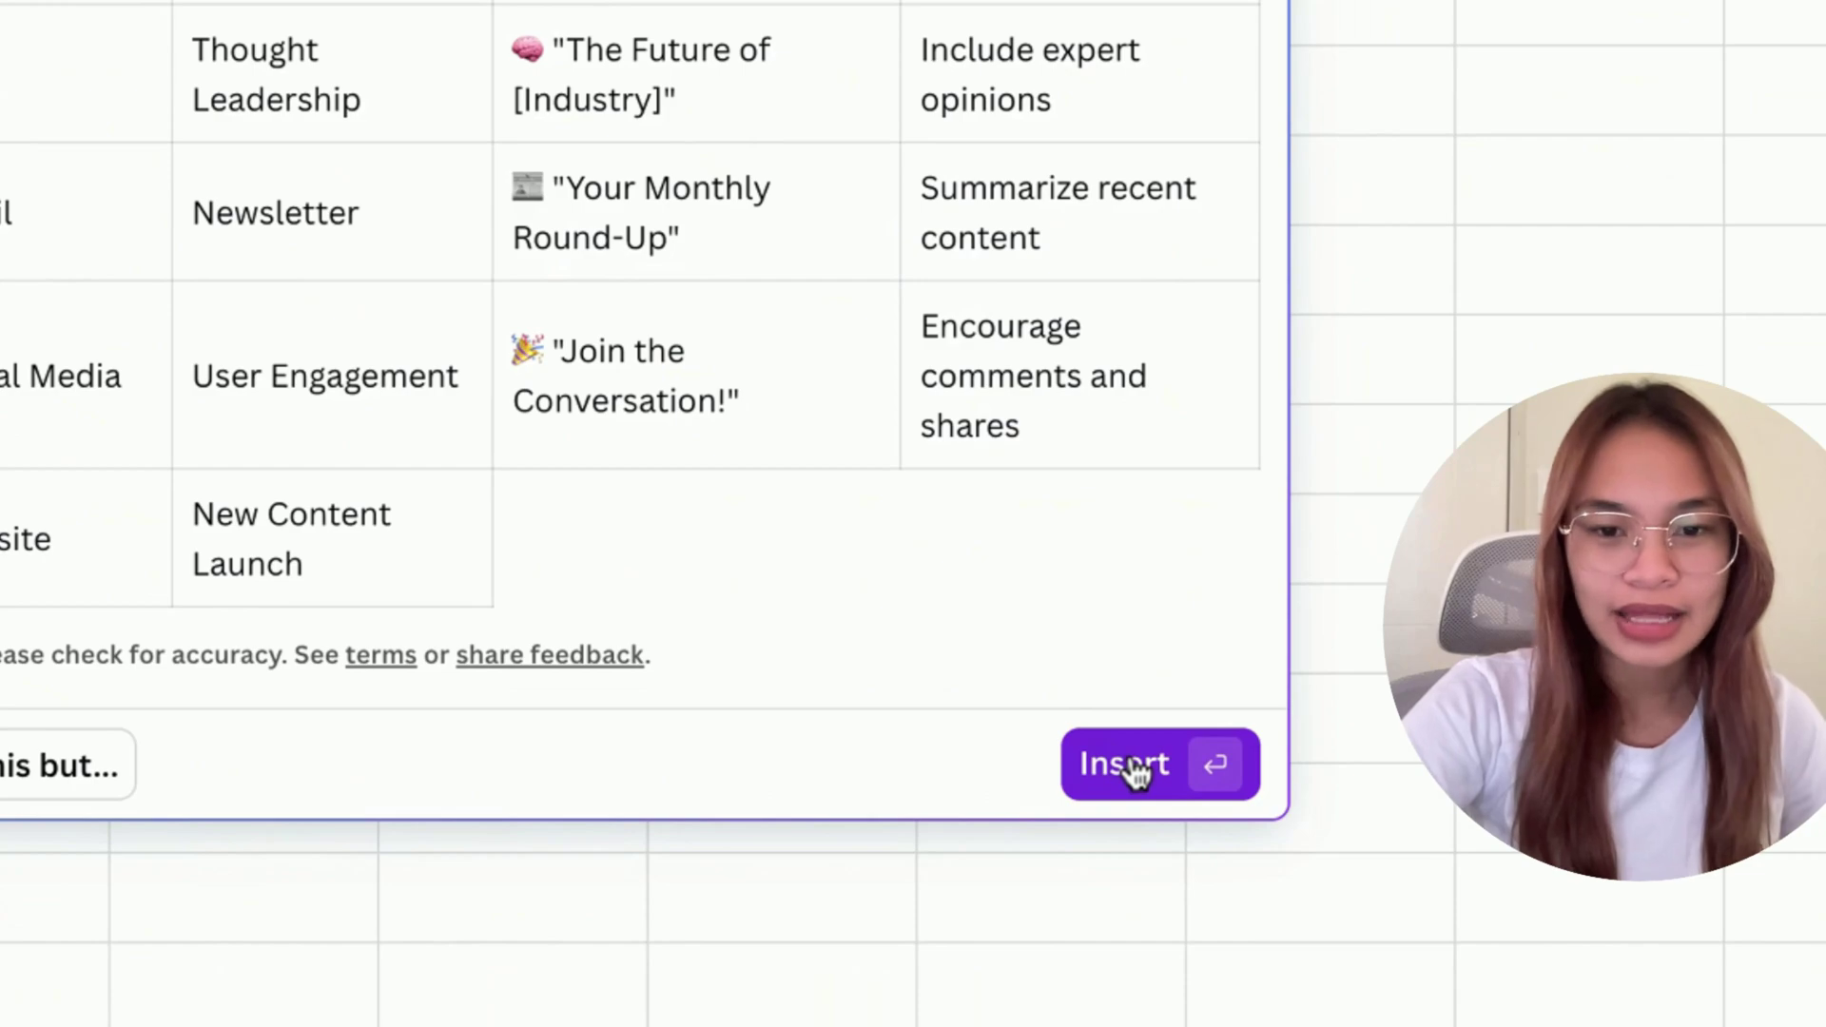
{"action": "left_click", "coordinate": [1158, 790]}
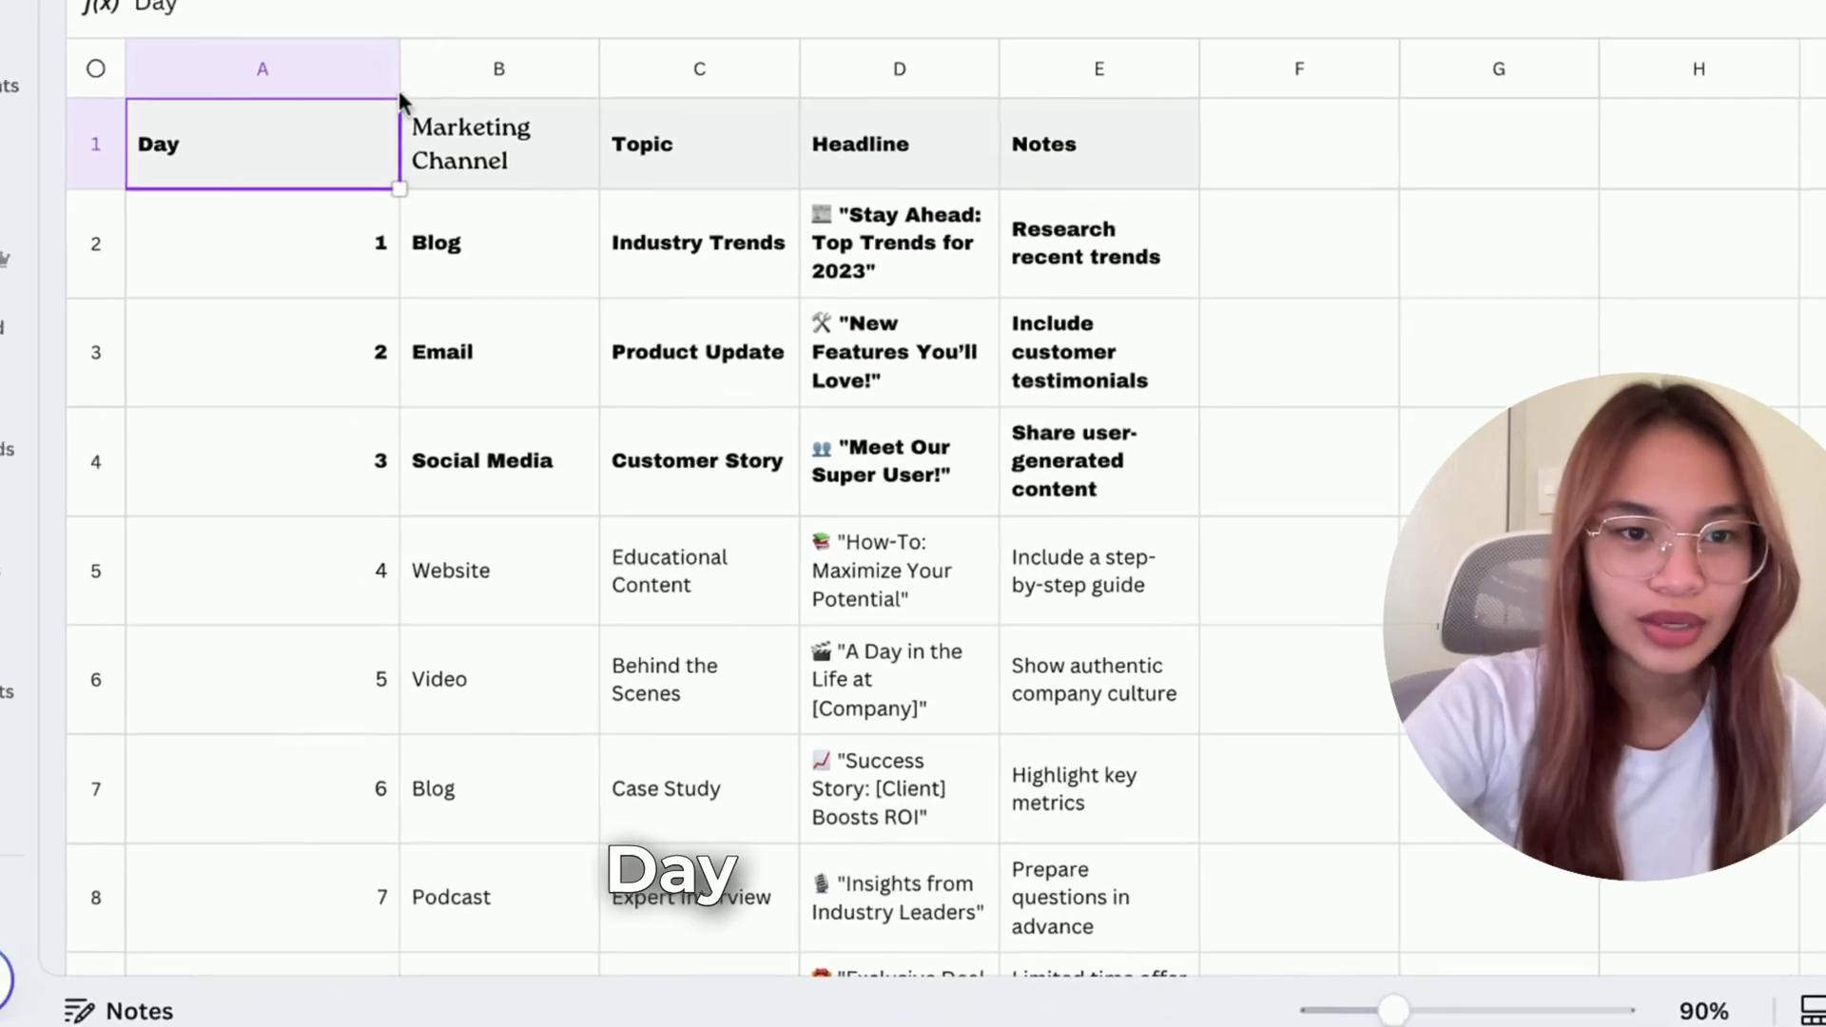
Narrow the Day column A of the content calendar to roughly the width of column B
{"action": "left_click_drag", "start_coordinate": [455, 116], "coordinate": [387, 117]}
{"action": "scroll", "coordinate": [584, 543], "scroll_direction": "down", "scroll_amount": 10}
{"action": "scroll", "coordinate": [583, 543], "scroll_direction": "up", "scroll_amount": 5}
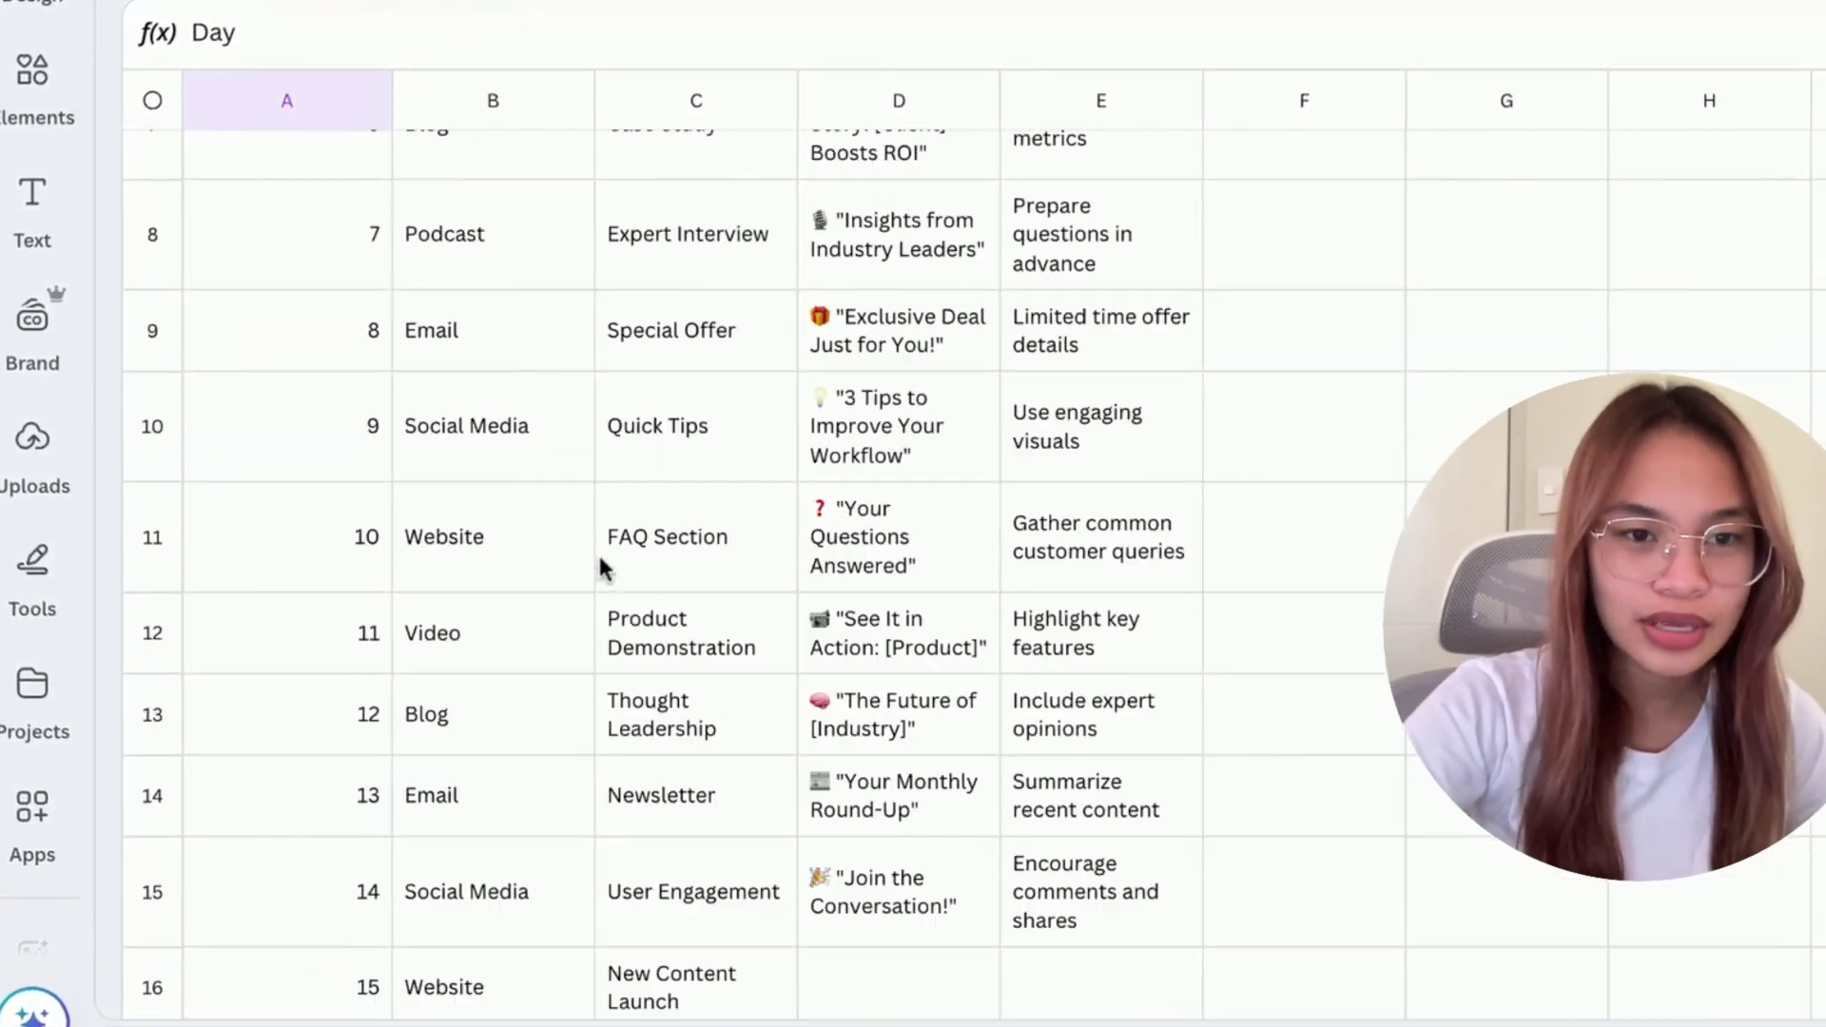
{"action": "scroll", "coordinate": [599, 567], "scroll_direction": "up", "scroll_amount": 5}
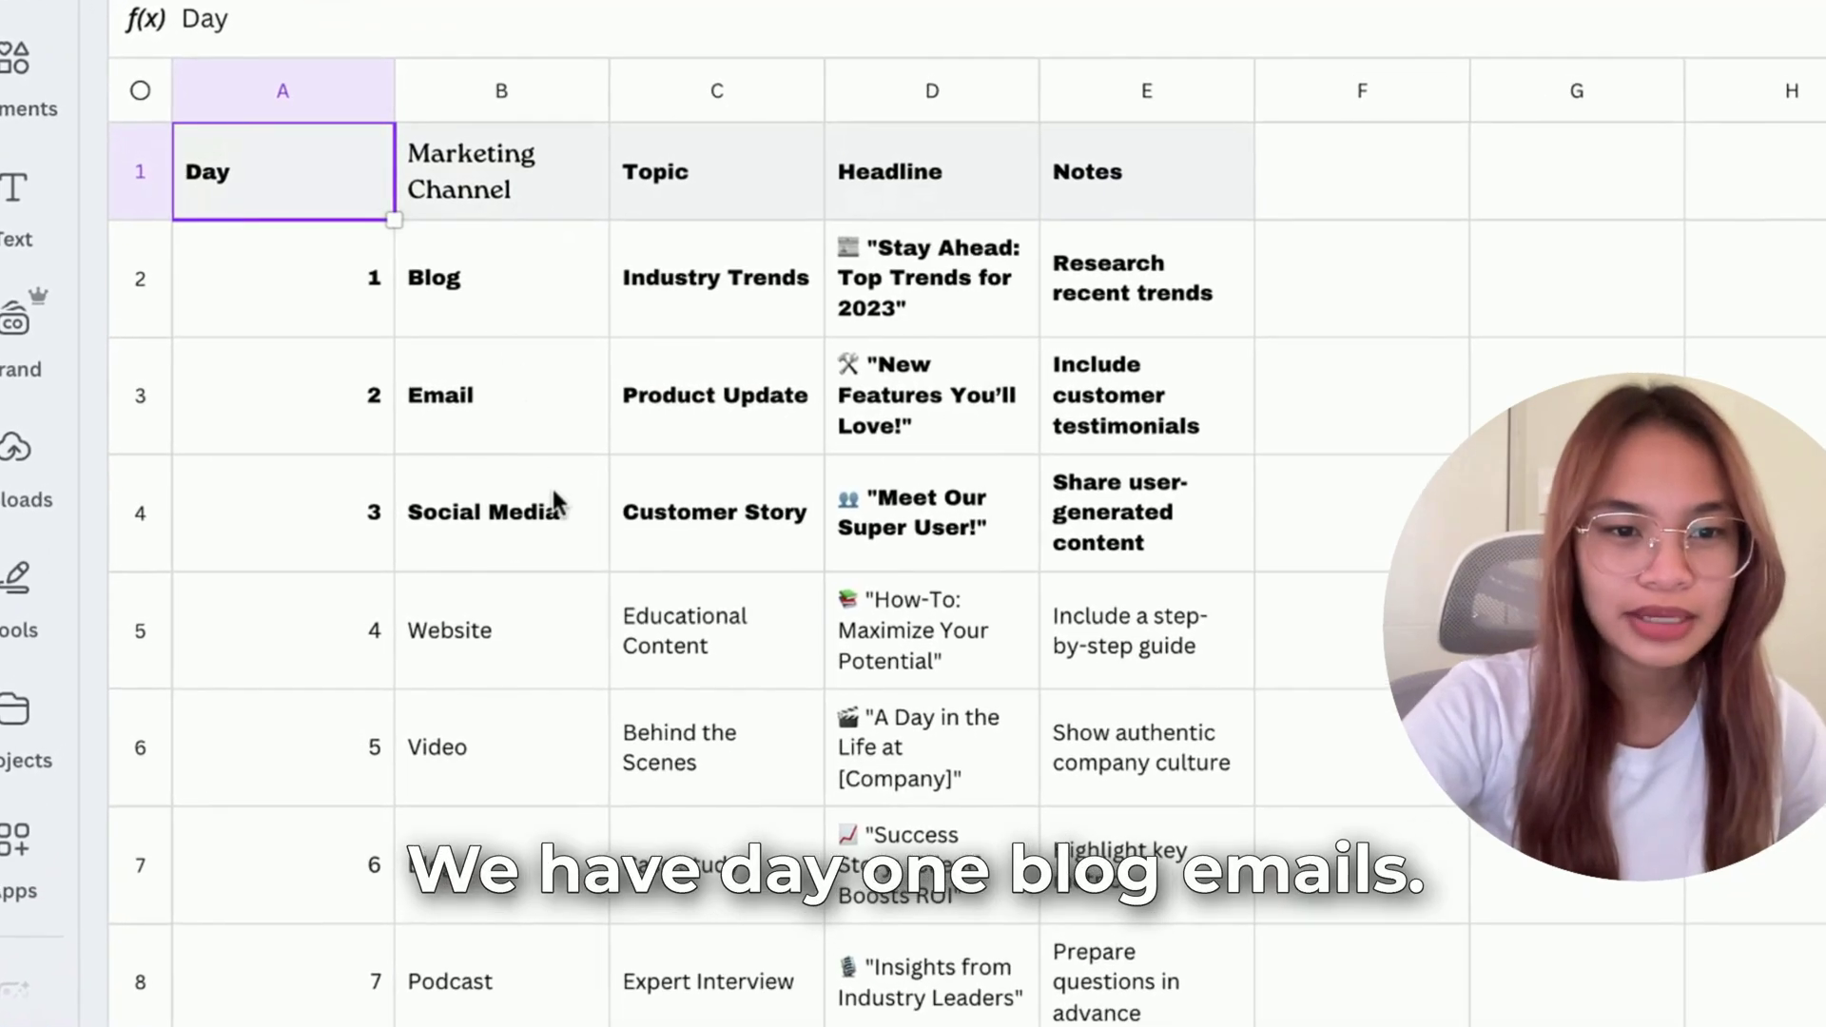
Clear the contents of the incomplete last calendar row, cells A16 to C16
{"action": "left_click", "coordinate": [552, 504]}
{"action": "scroll", "coordinate": [612, 628], "scroll_direction": "down", "scroll_amount": 4}
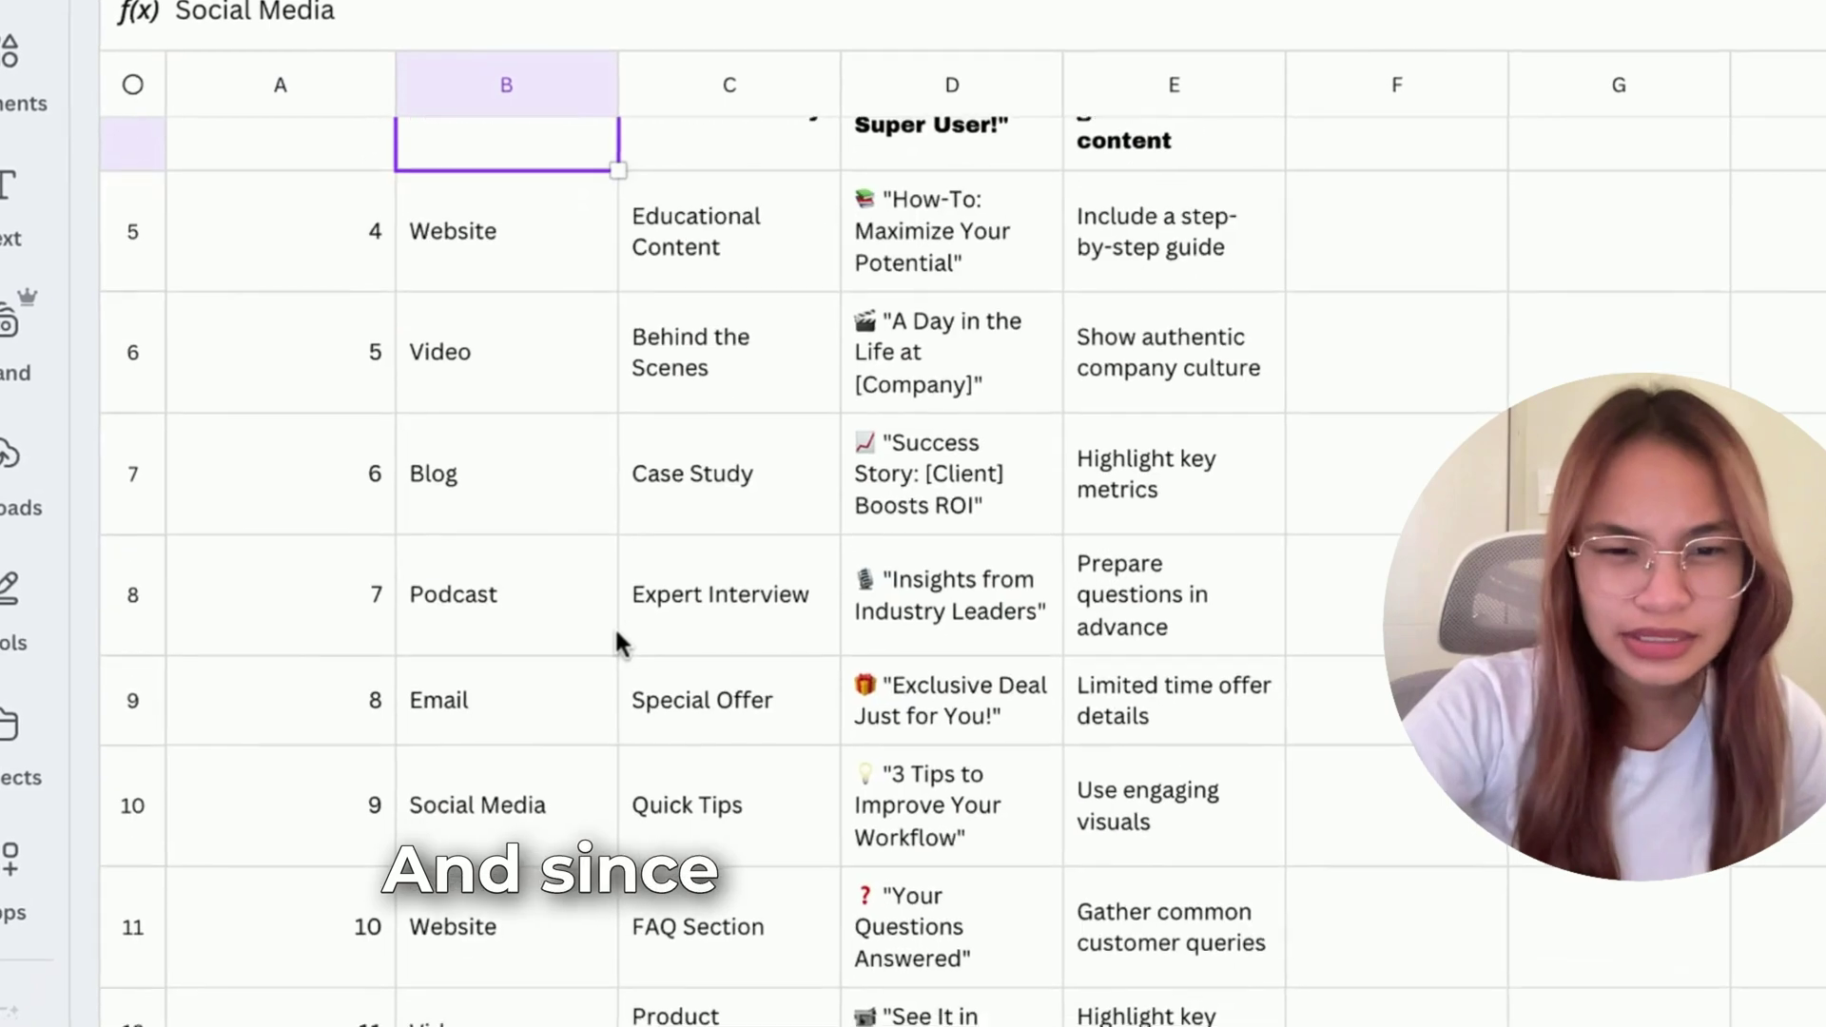
{"action": "scroll", "coordinate": [615, 626], "scroll_direction": "down", "scroll_amount": 8}
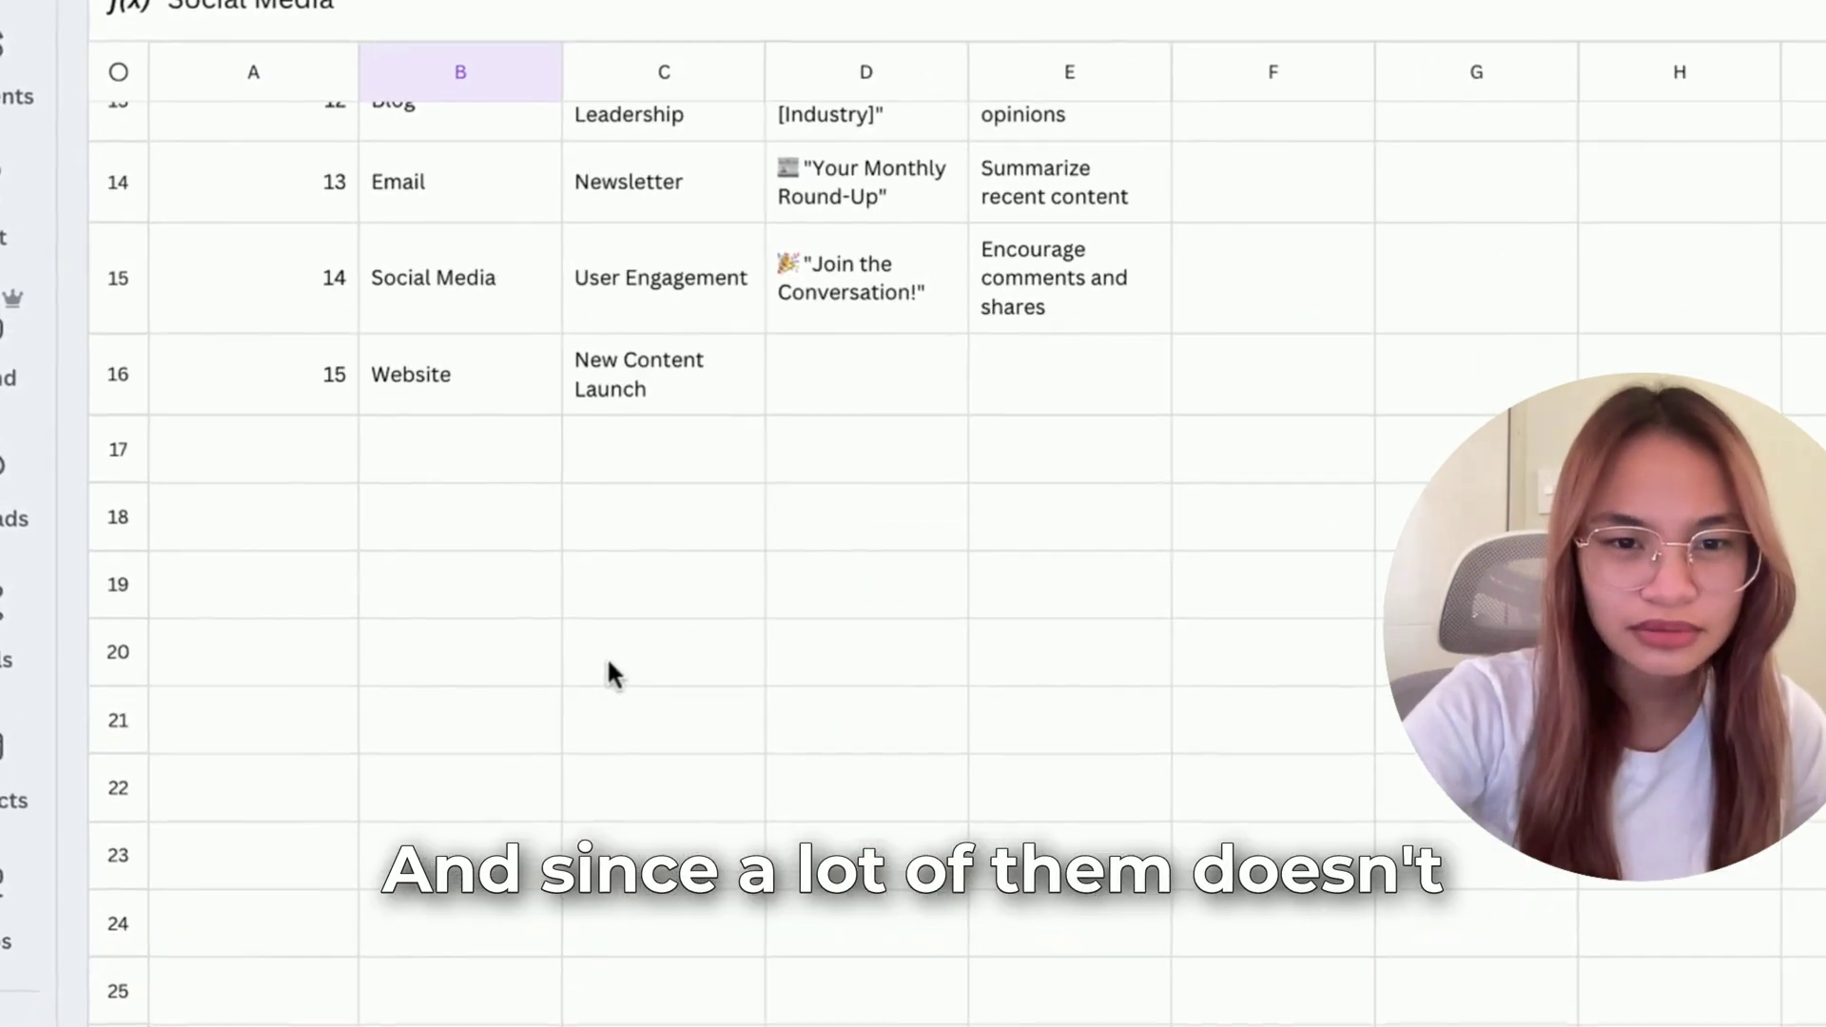
{"action": "scroll", "coordinate": [609, 660], "scroll_direction": "up", "scroll_amount": 6}
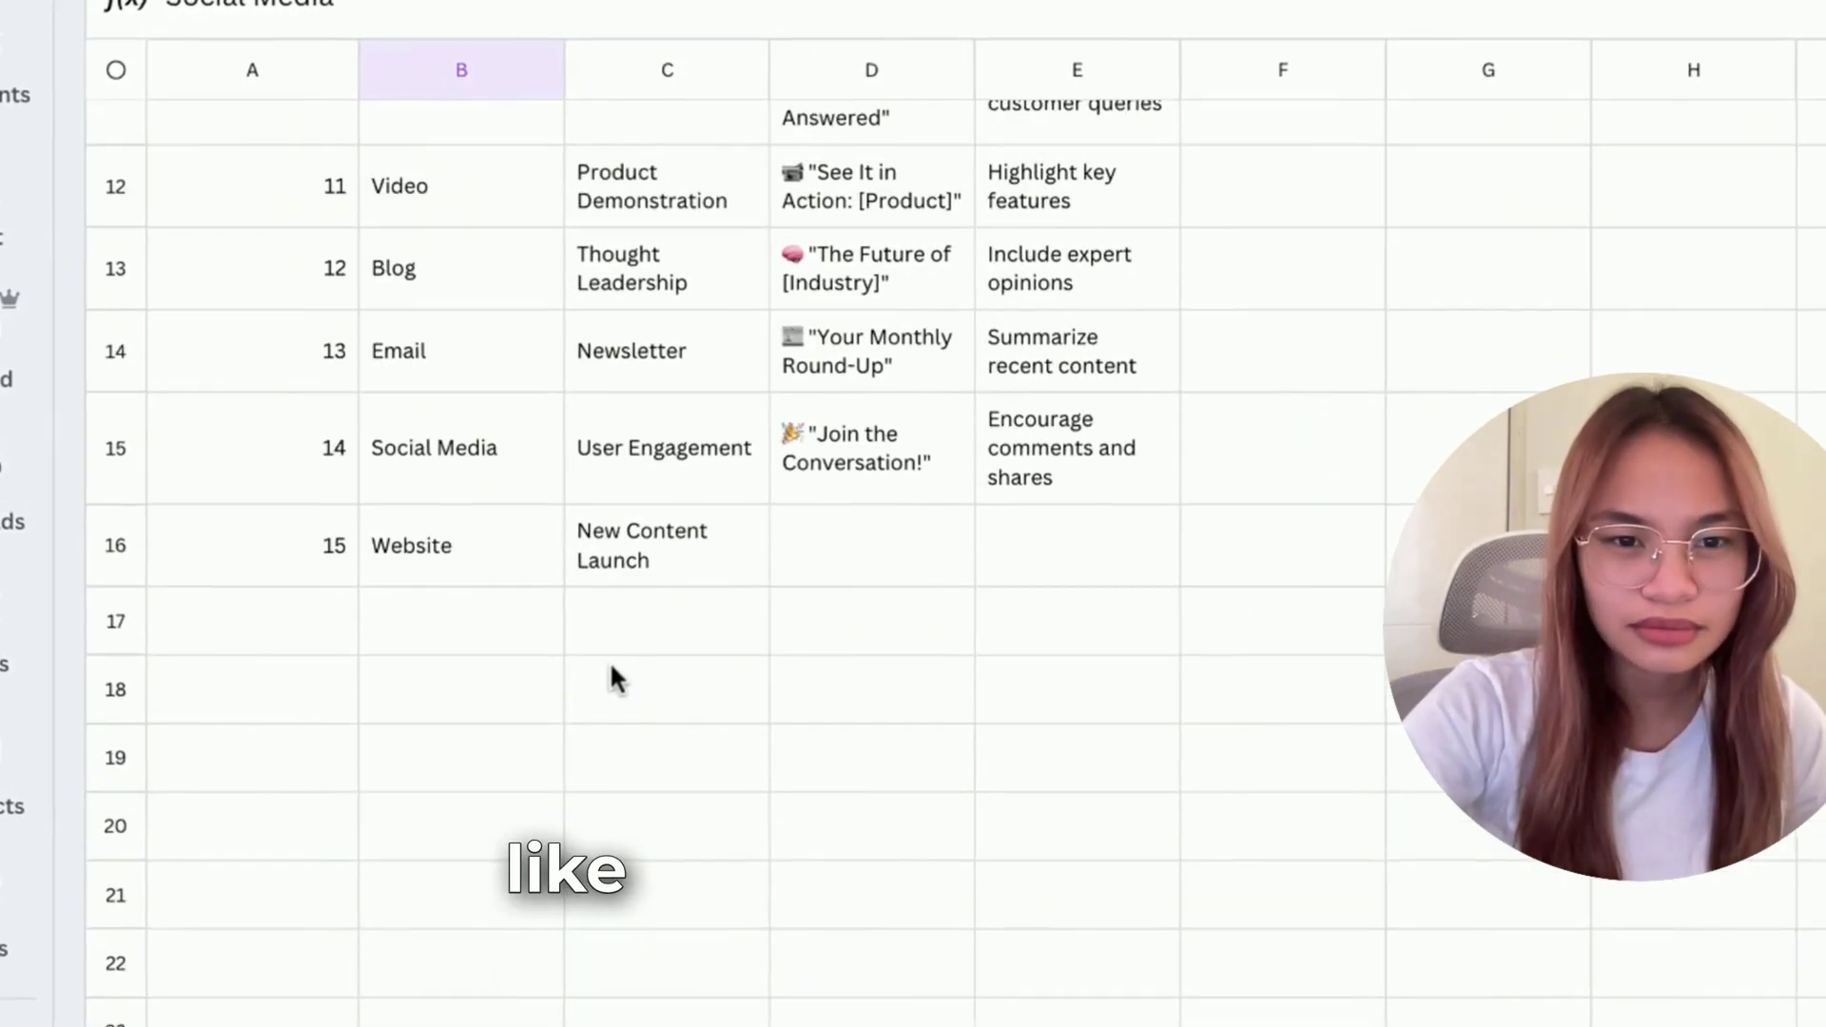
{"action": "scroll", "coordinate": [612, 665], "scroll_direction": "down", "scroll_amount": 3}
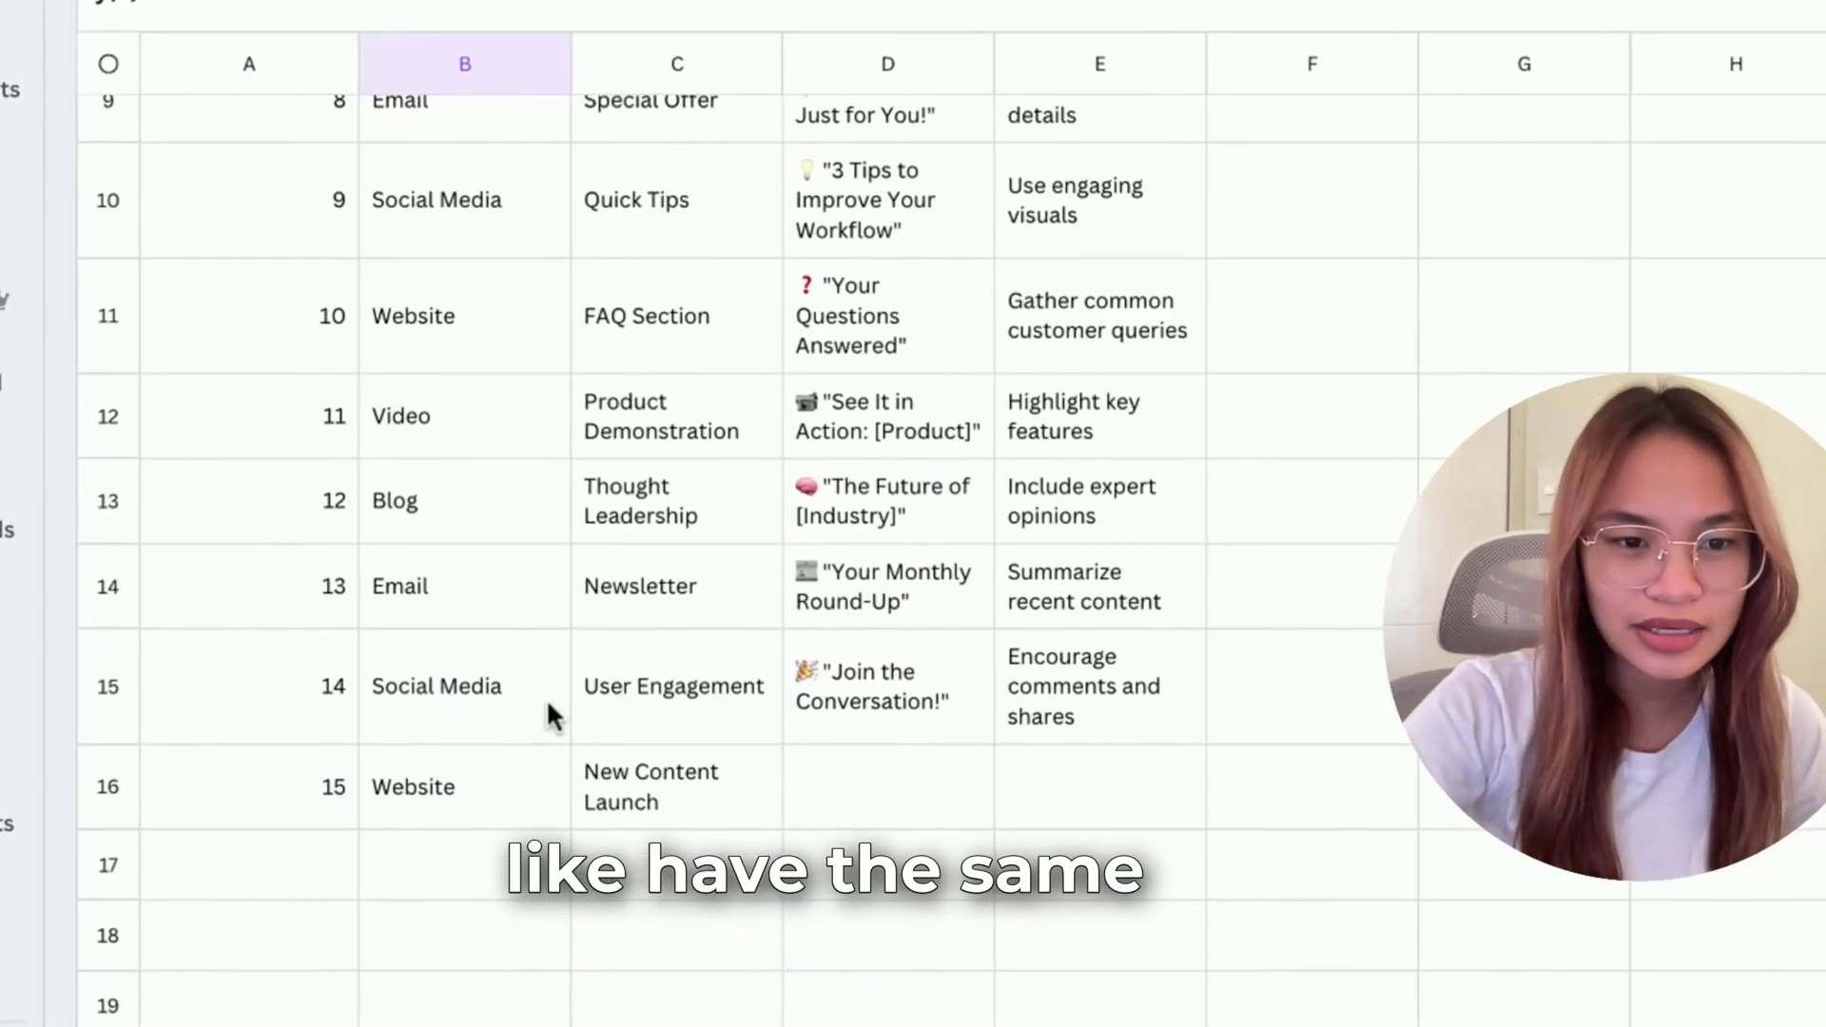
{"action": "left_click_drag", "start_coordinate": [324, 786], "coordinate": [679, 784]}
{"action": "key", "text": "Delete"}
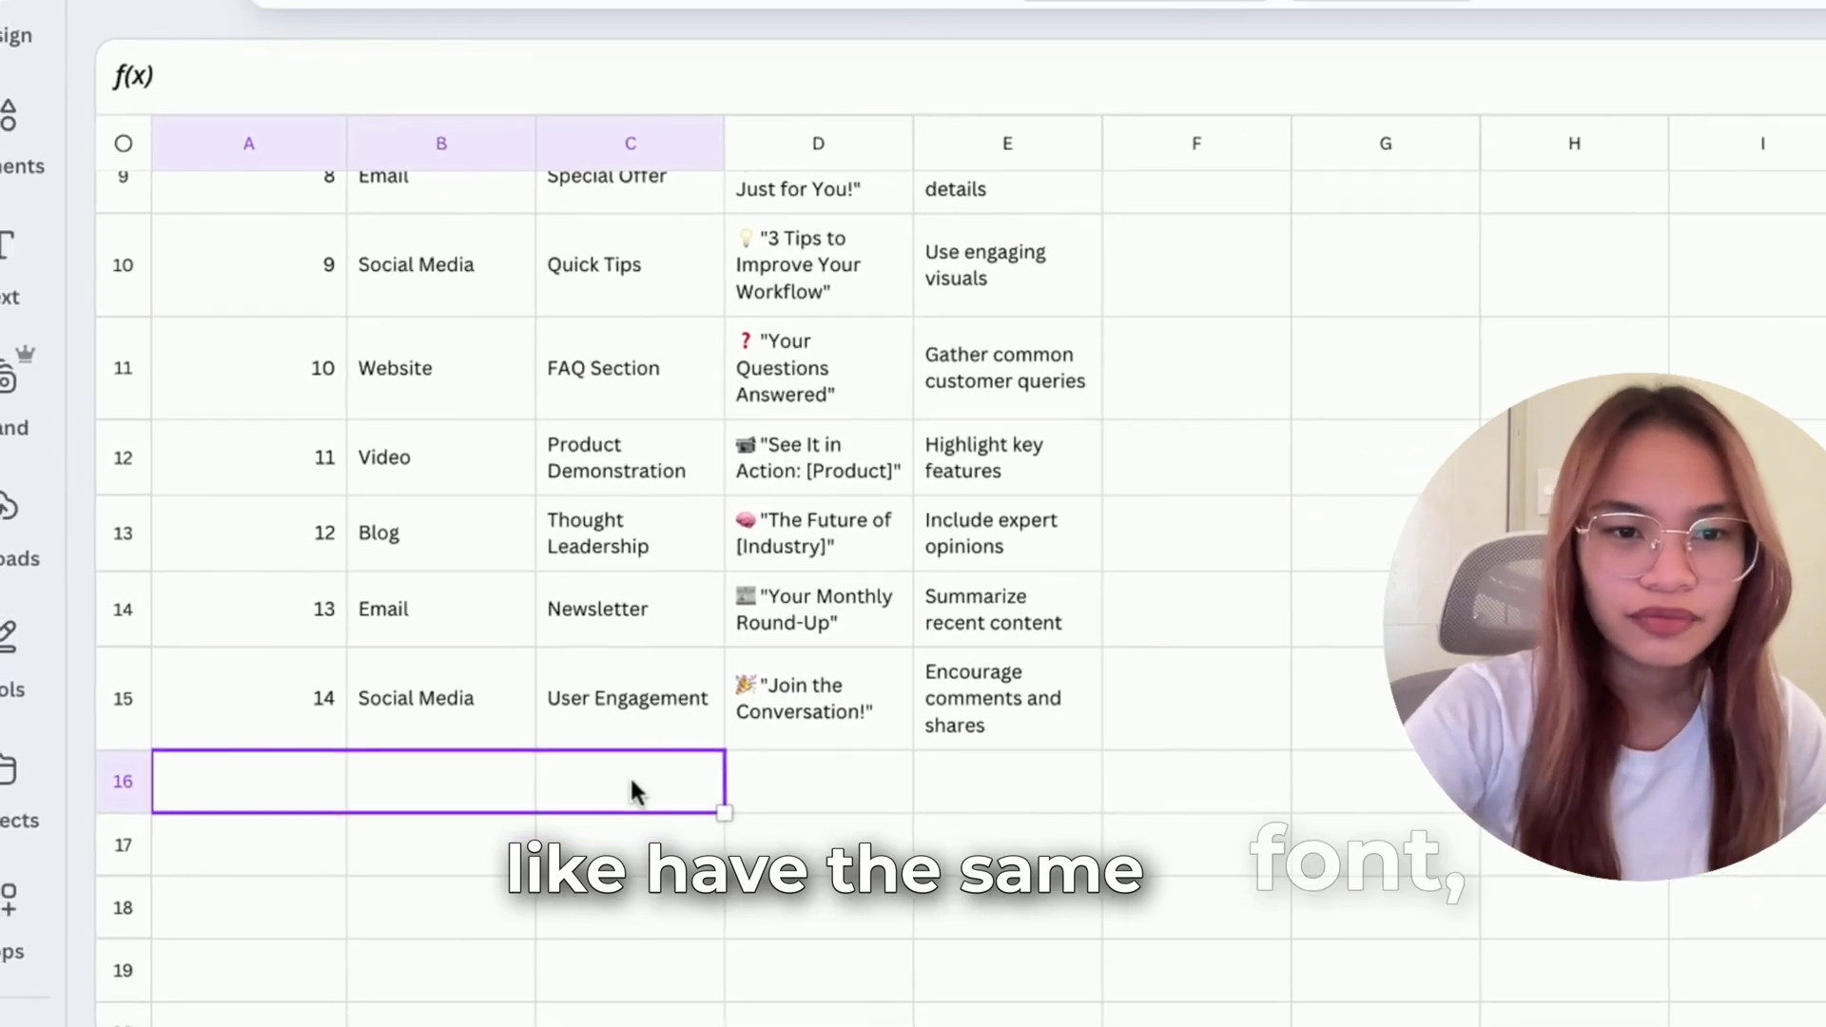
Change the font of the entire content calendar table to Roca One
{"action": "scroll", "coordinate": [629, 774], "scroll_direction": "up", "scroll_amount": 3}
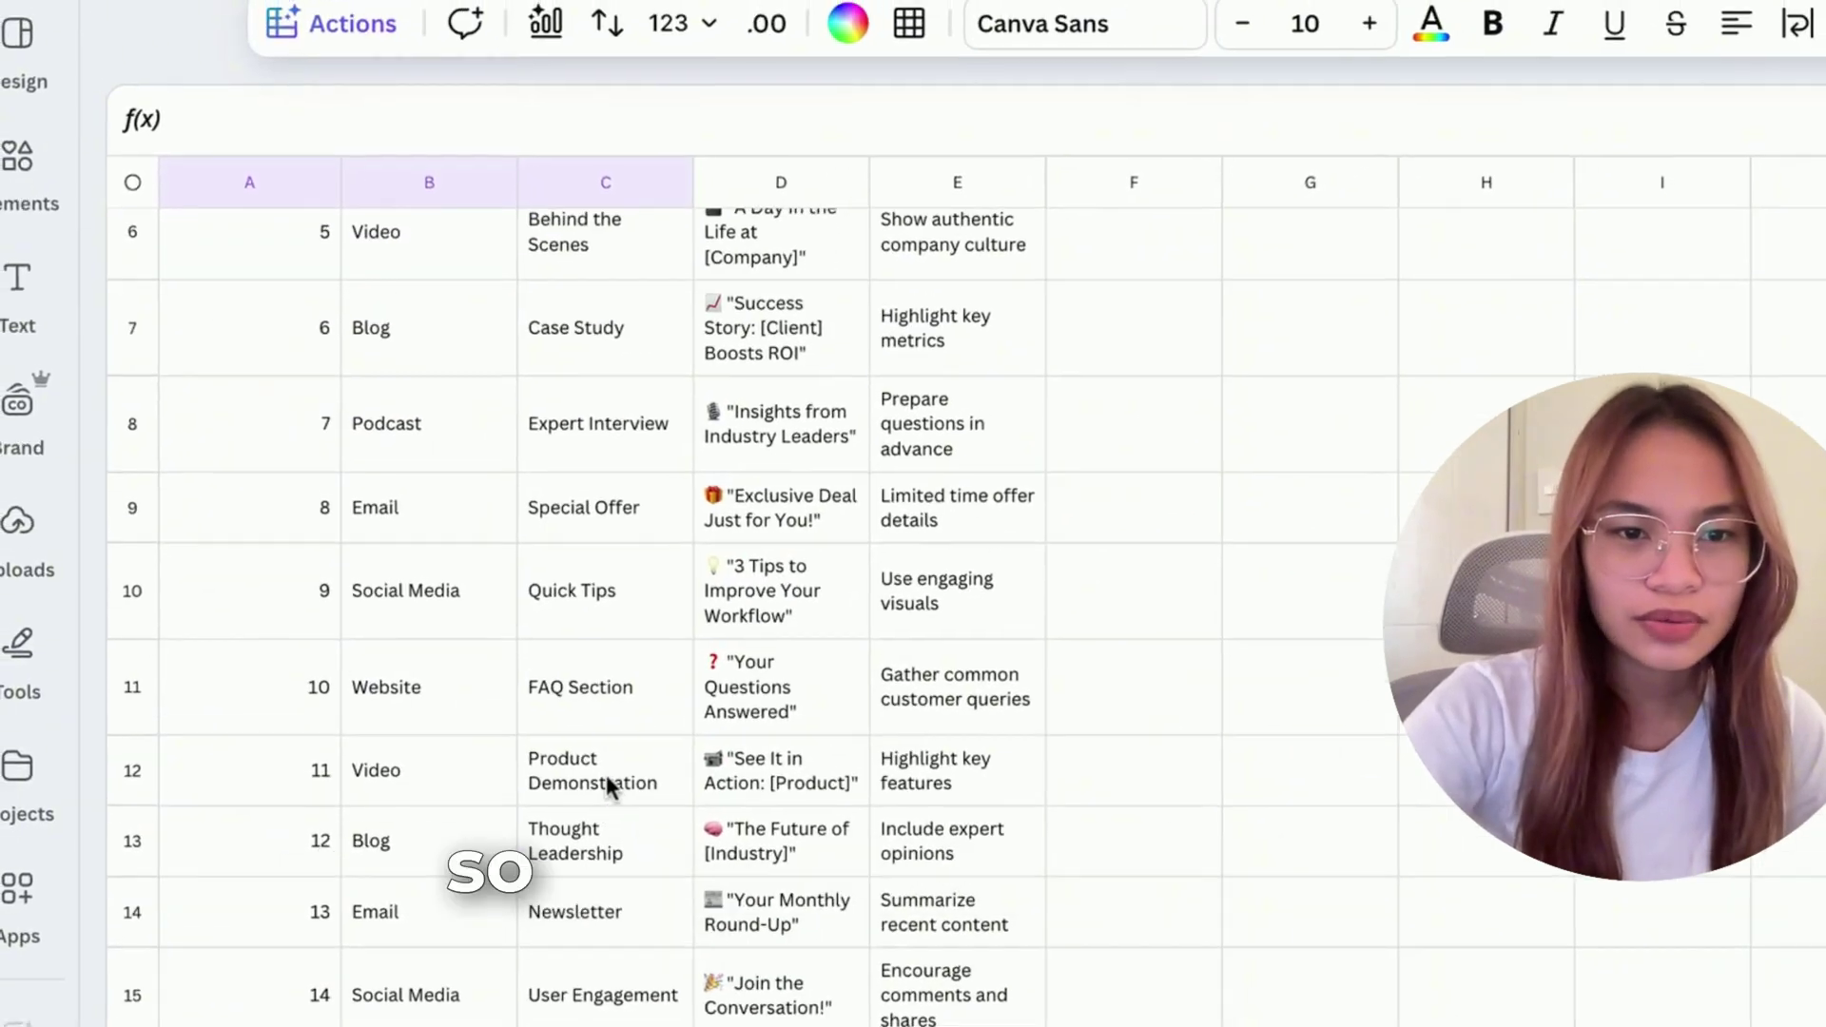
{"action": "left_click", "coordinate": [630, 747]}
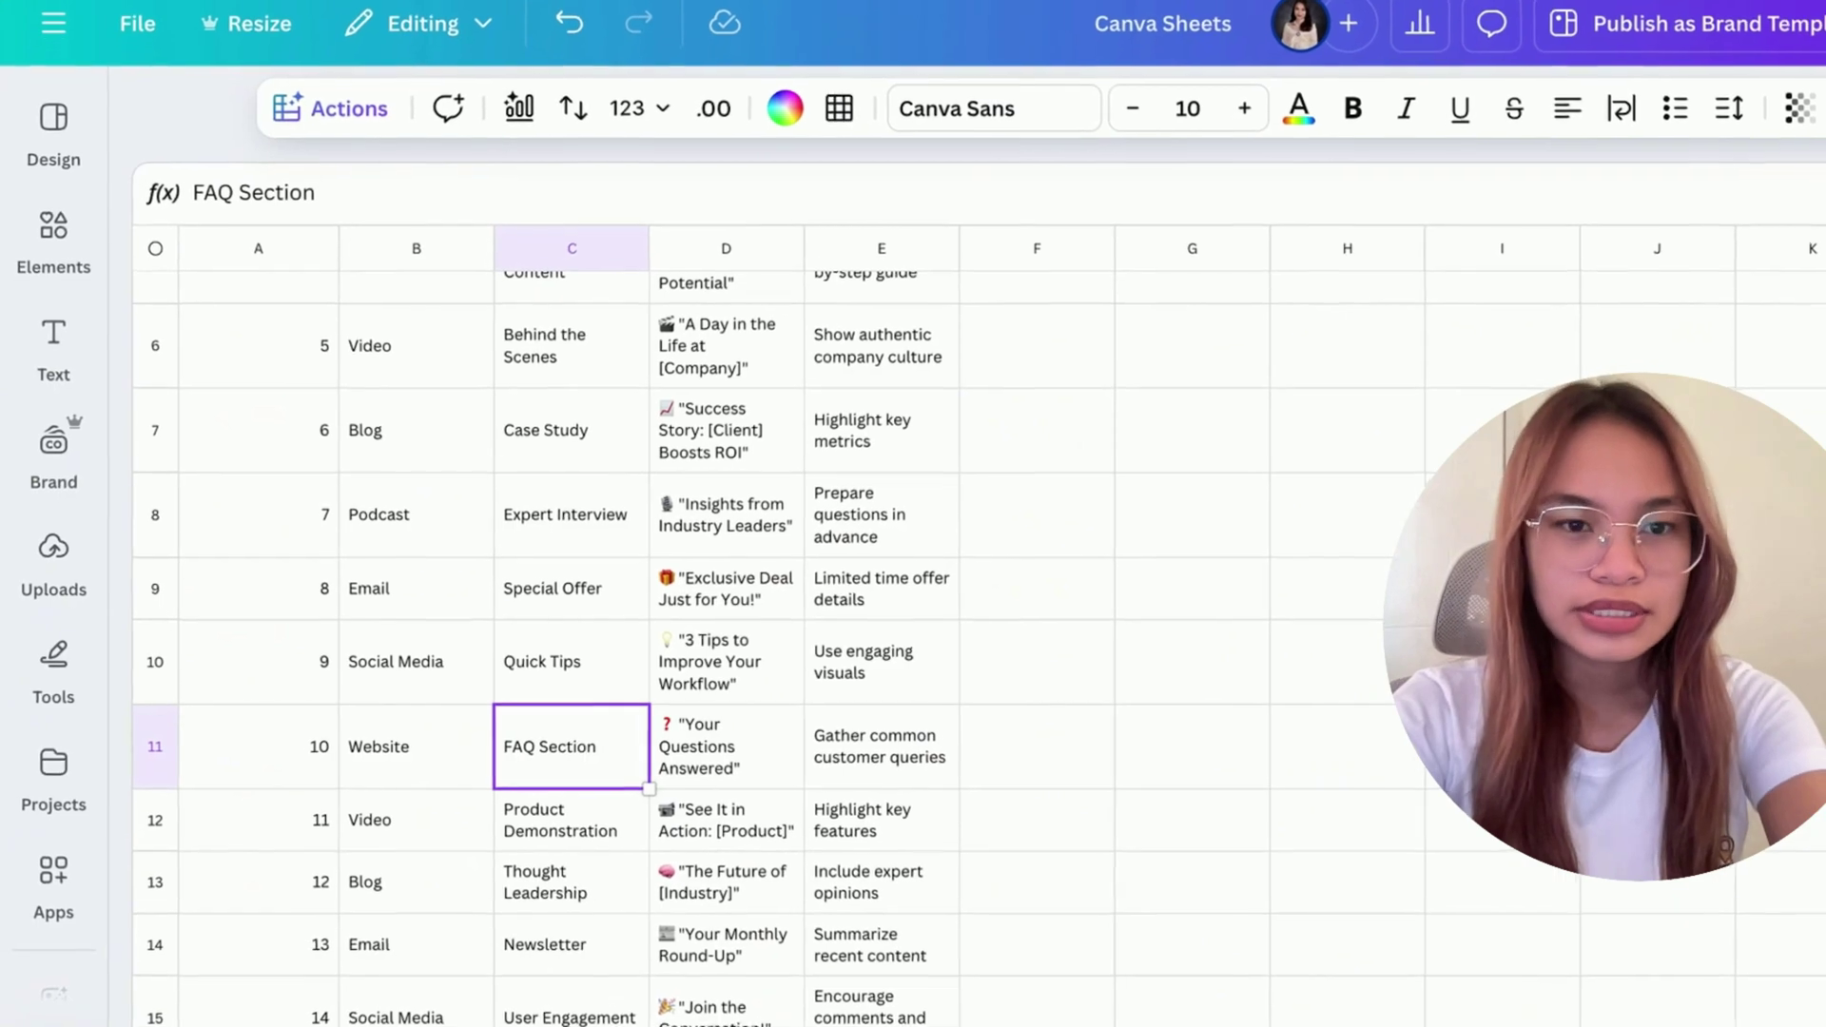
{"action": "key", "text": "ctrl+a"}
{"action": "left_click", "coordinate": [1008, 90]}
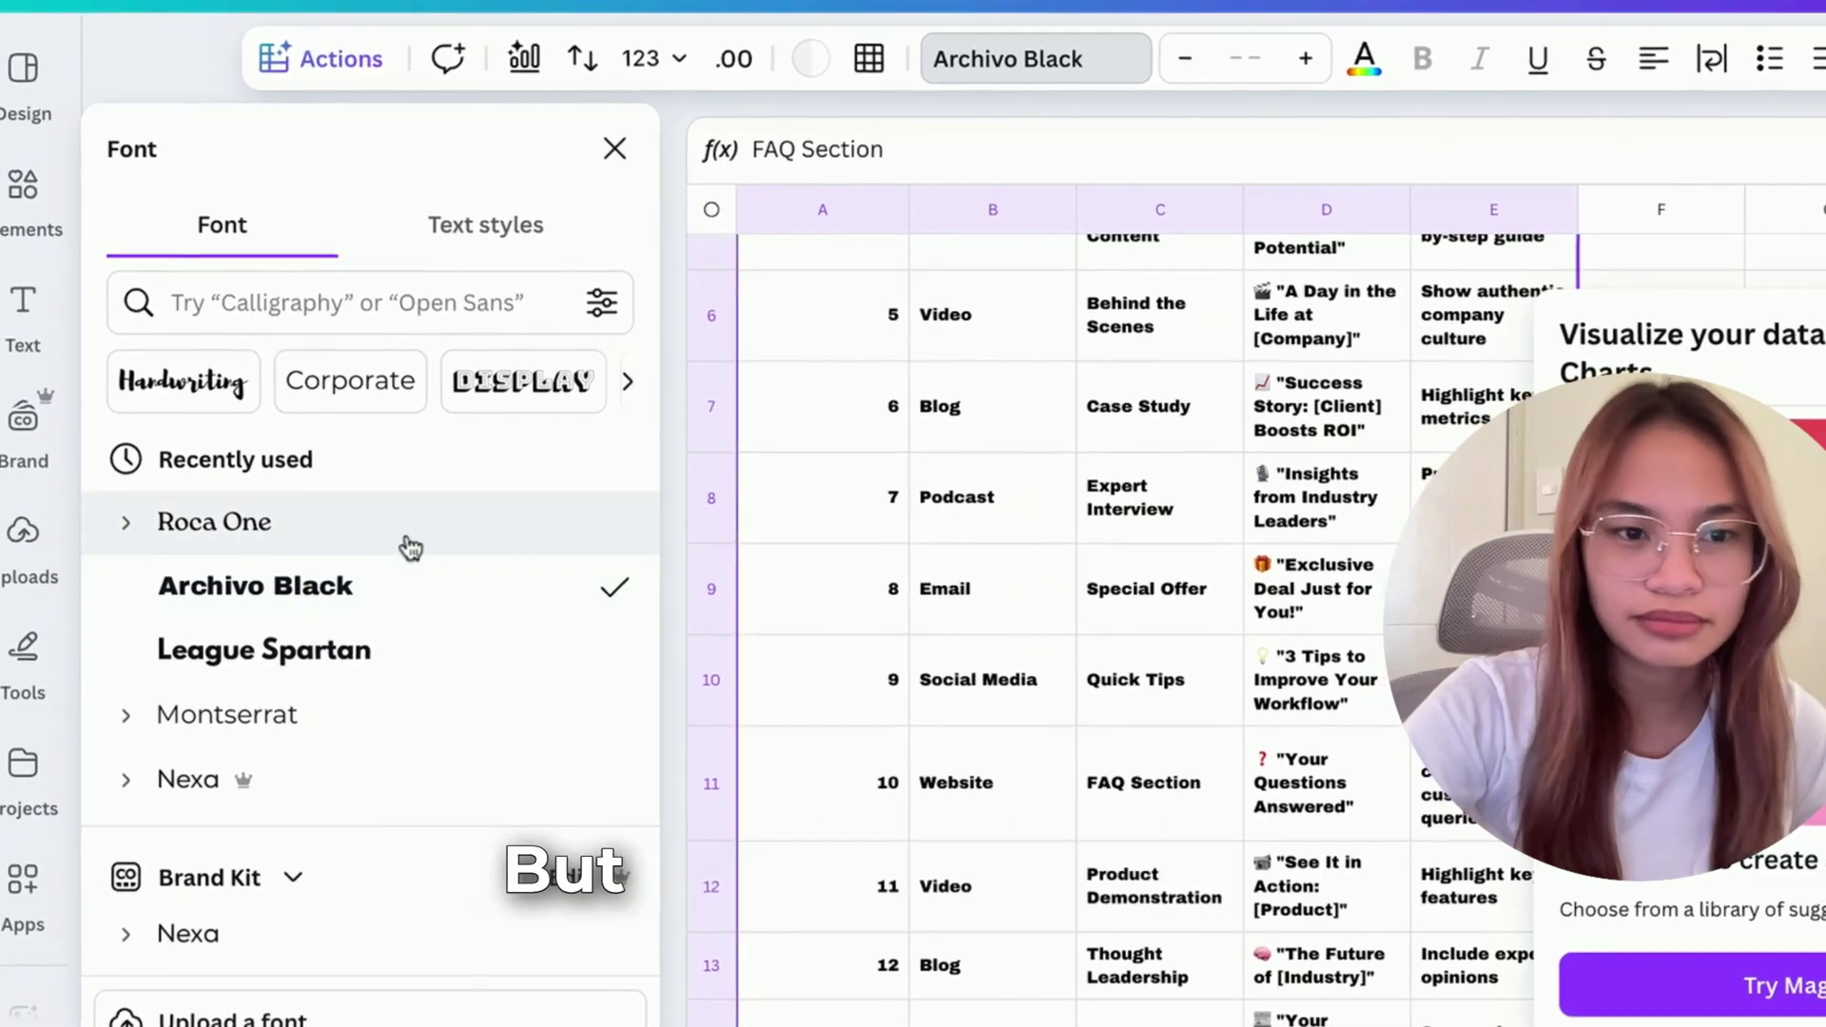
{"action": "left_click", "coordinate": [404, 545]}
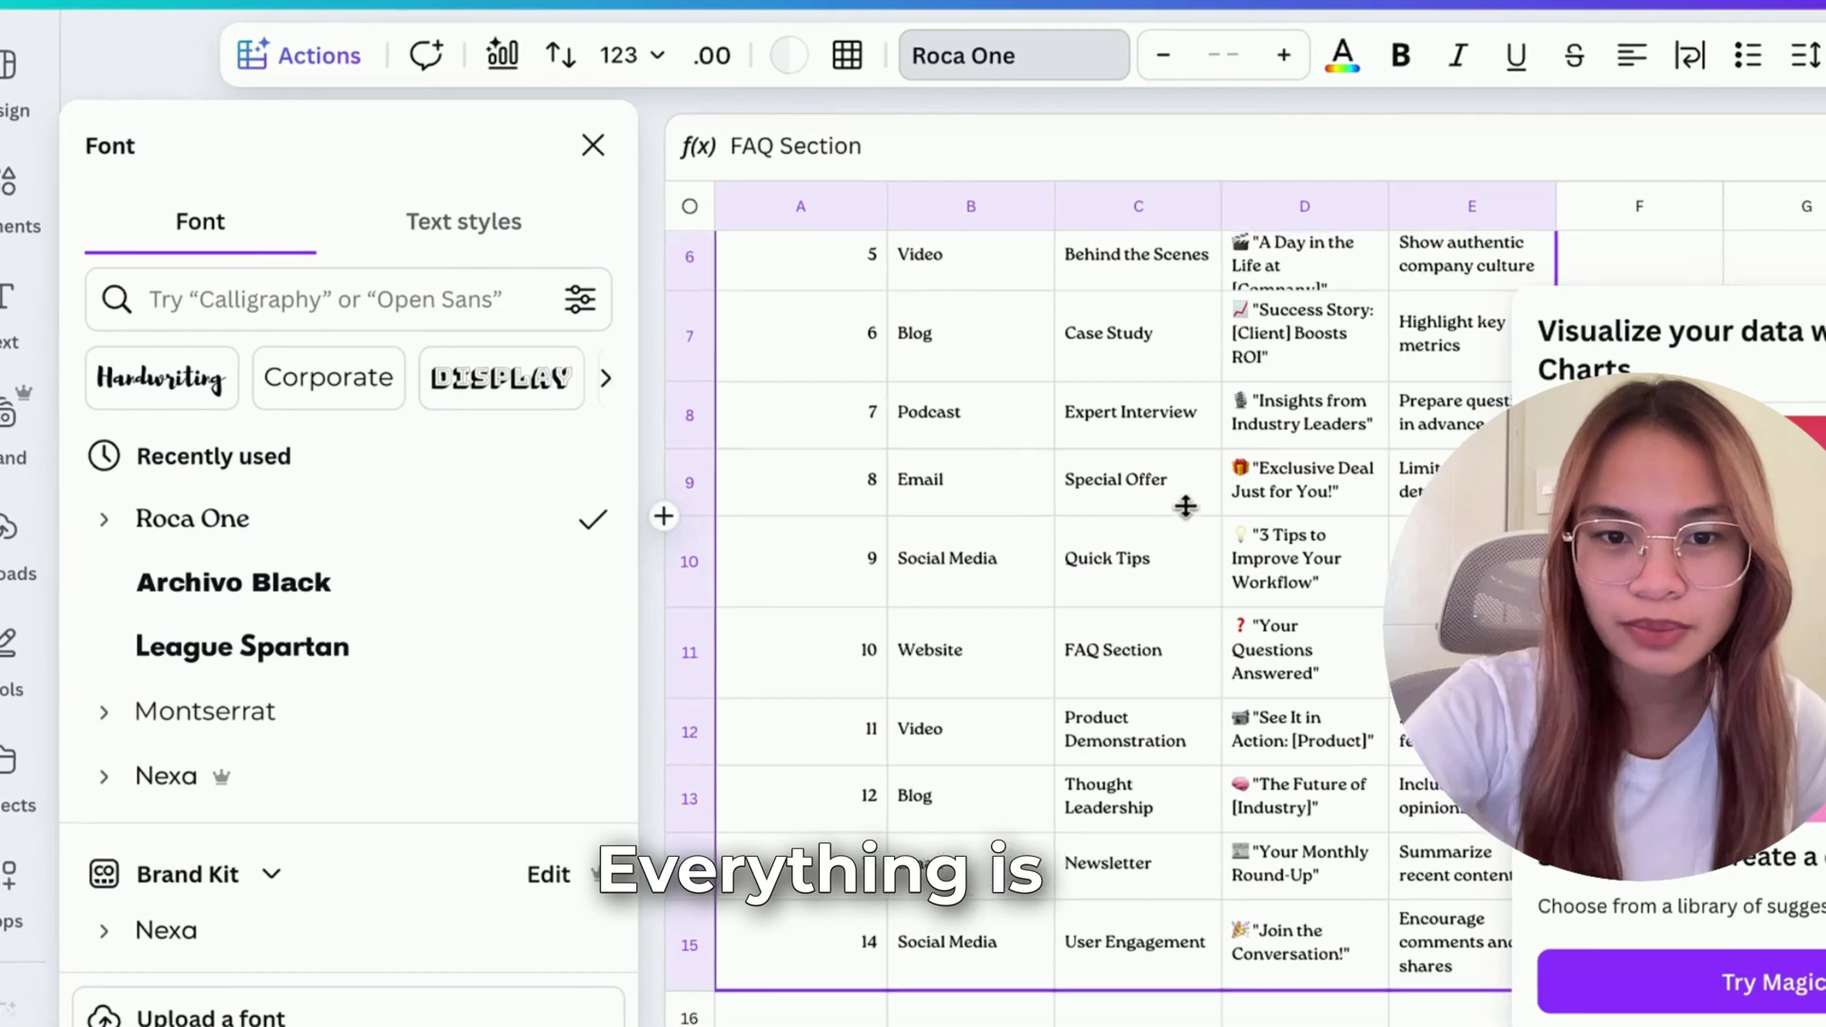
{"action": "left_click", "coordinate": [1769, 371]}
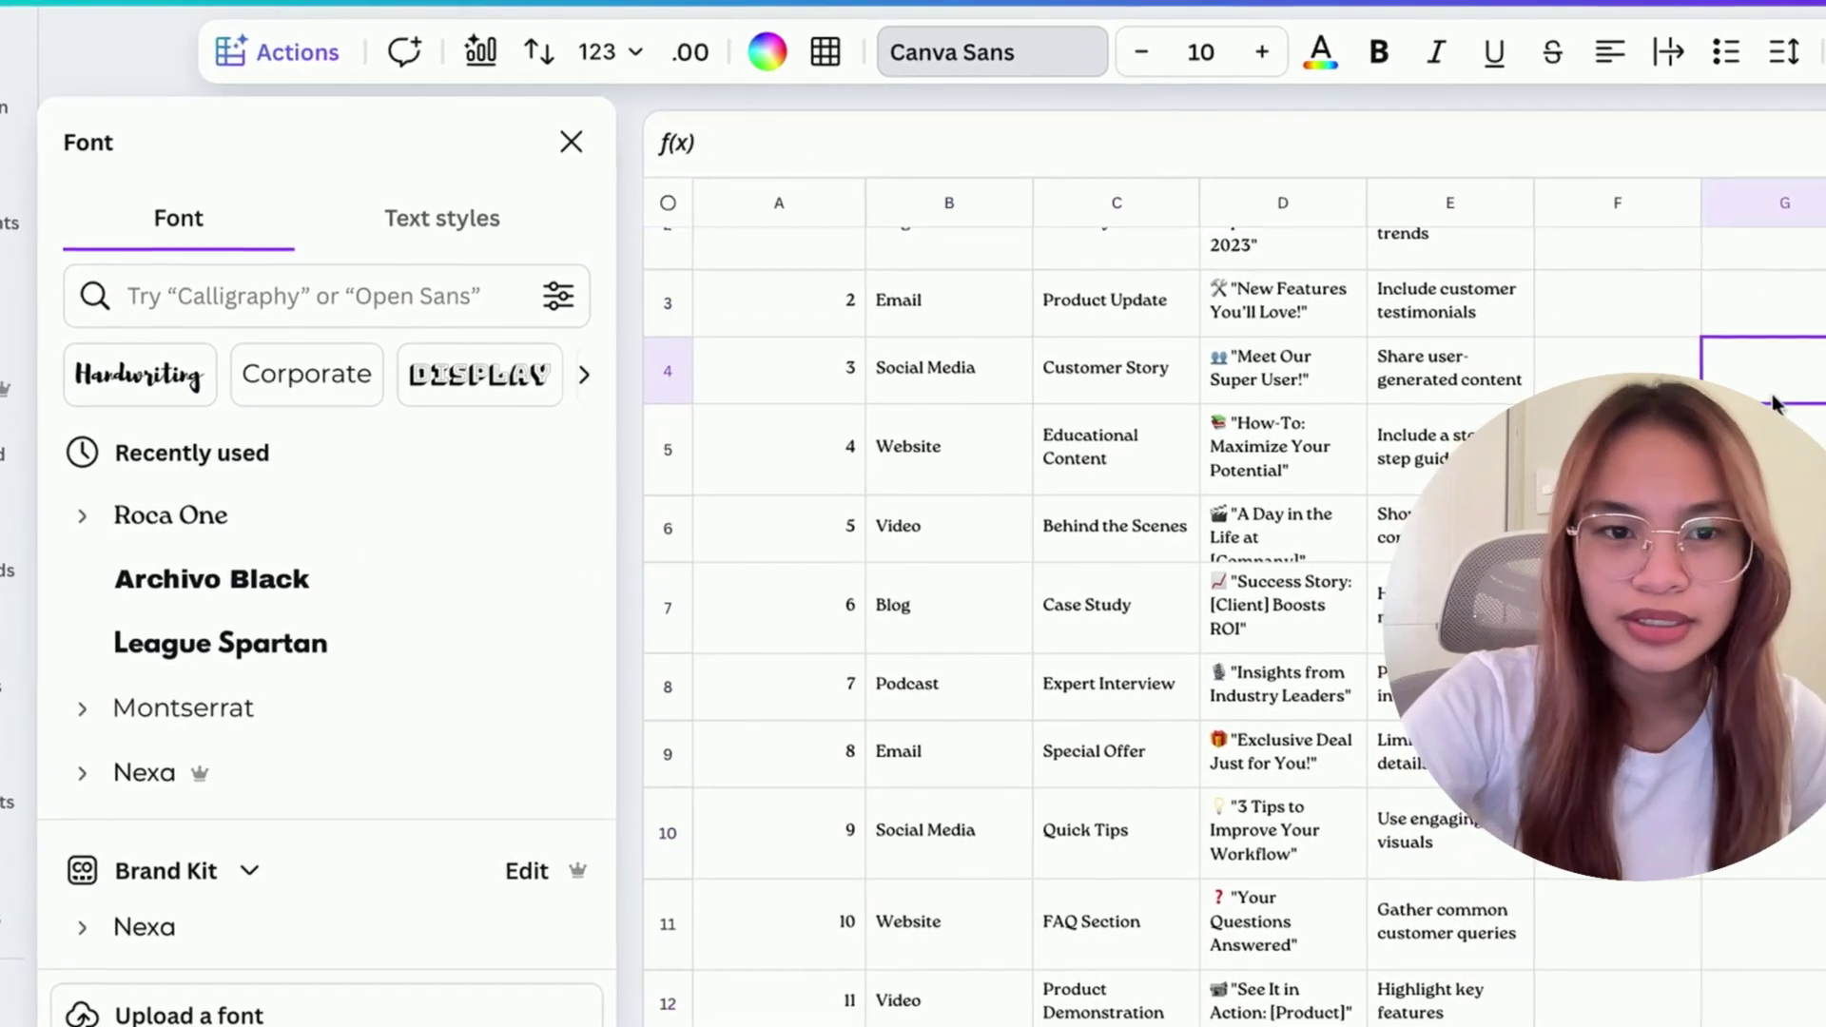
Try font sizes 28 and 18 on the header row A1:E1, and set it to 10
{"action": "scroll", "coordinate": [1236, 570], "scroll_direction": "up", "scroll_amount": 2}
{"action": "left_click_drag", "start_coordinate": [715, 266], "coordinate": [1425, 308]}
{"action": "left_click", "coordinate": [1170, 47]}
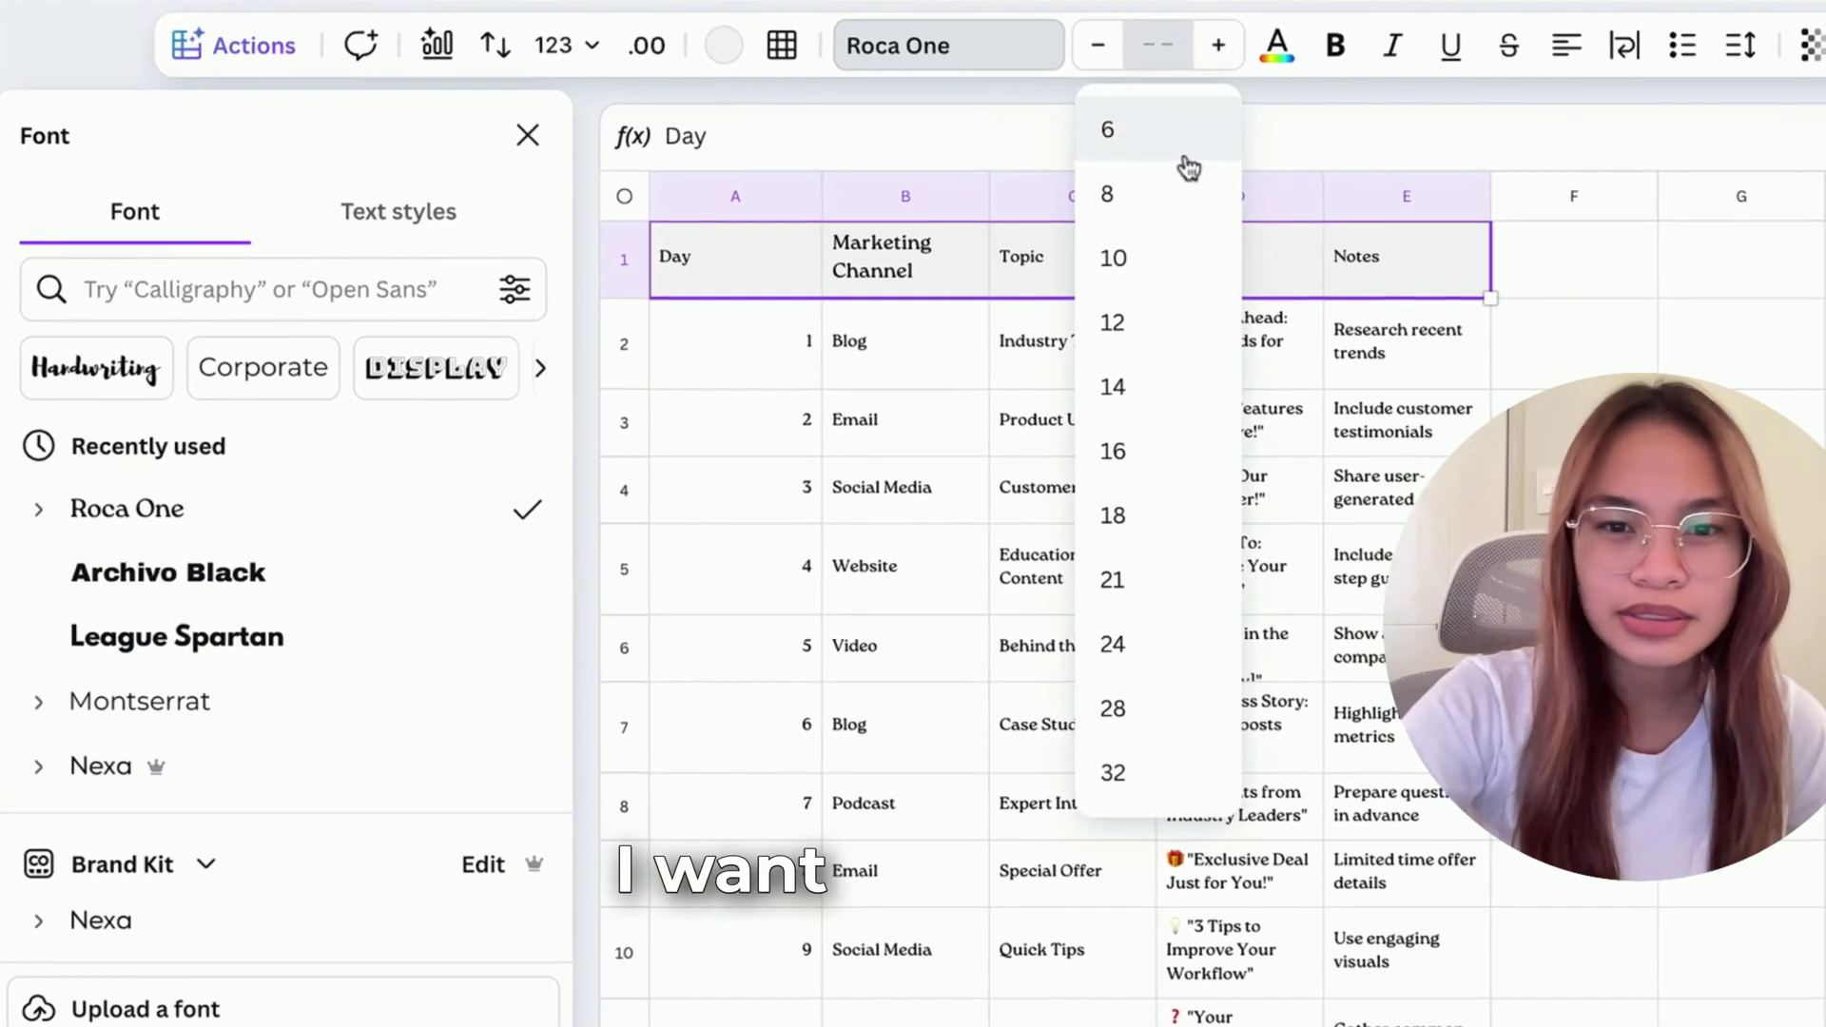
{"action": "left_click", "coordinate": [1165, 704]}
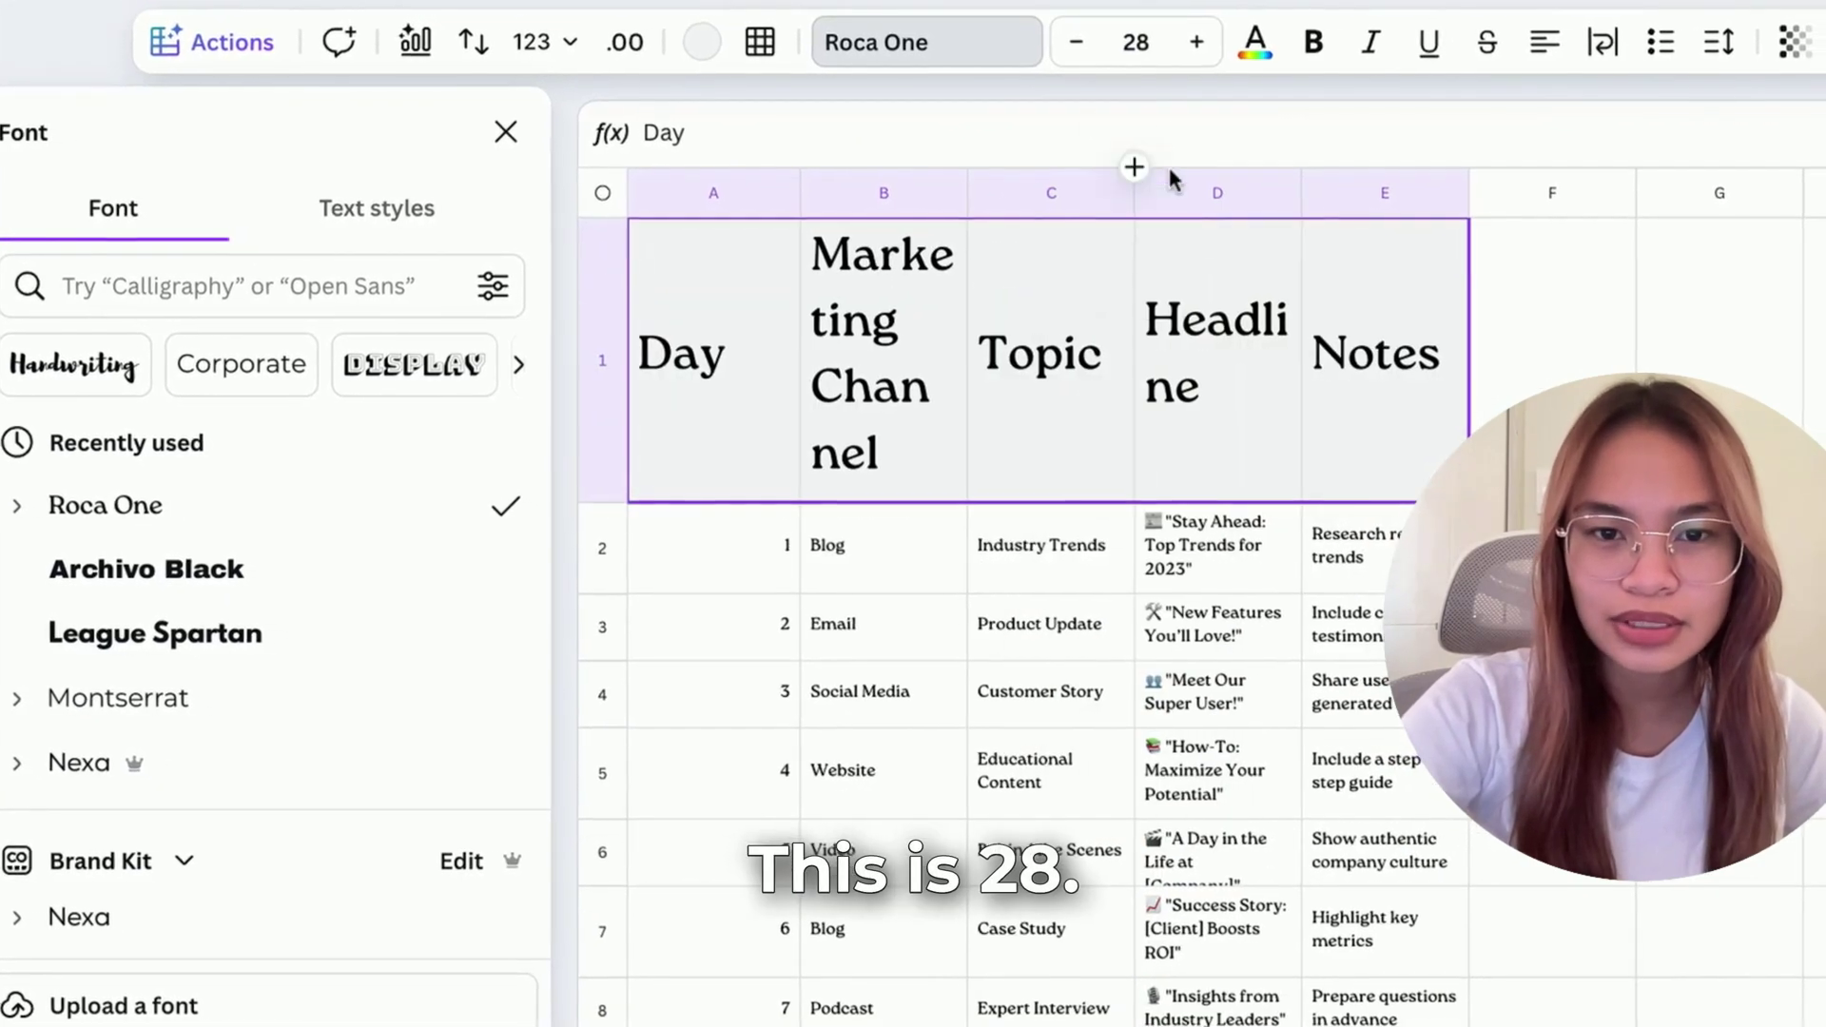
{"action": "left_click", "coordinate": [1162, 52]}
{"action": "left_click", "coordinate": [1151, 278]}
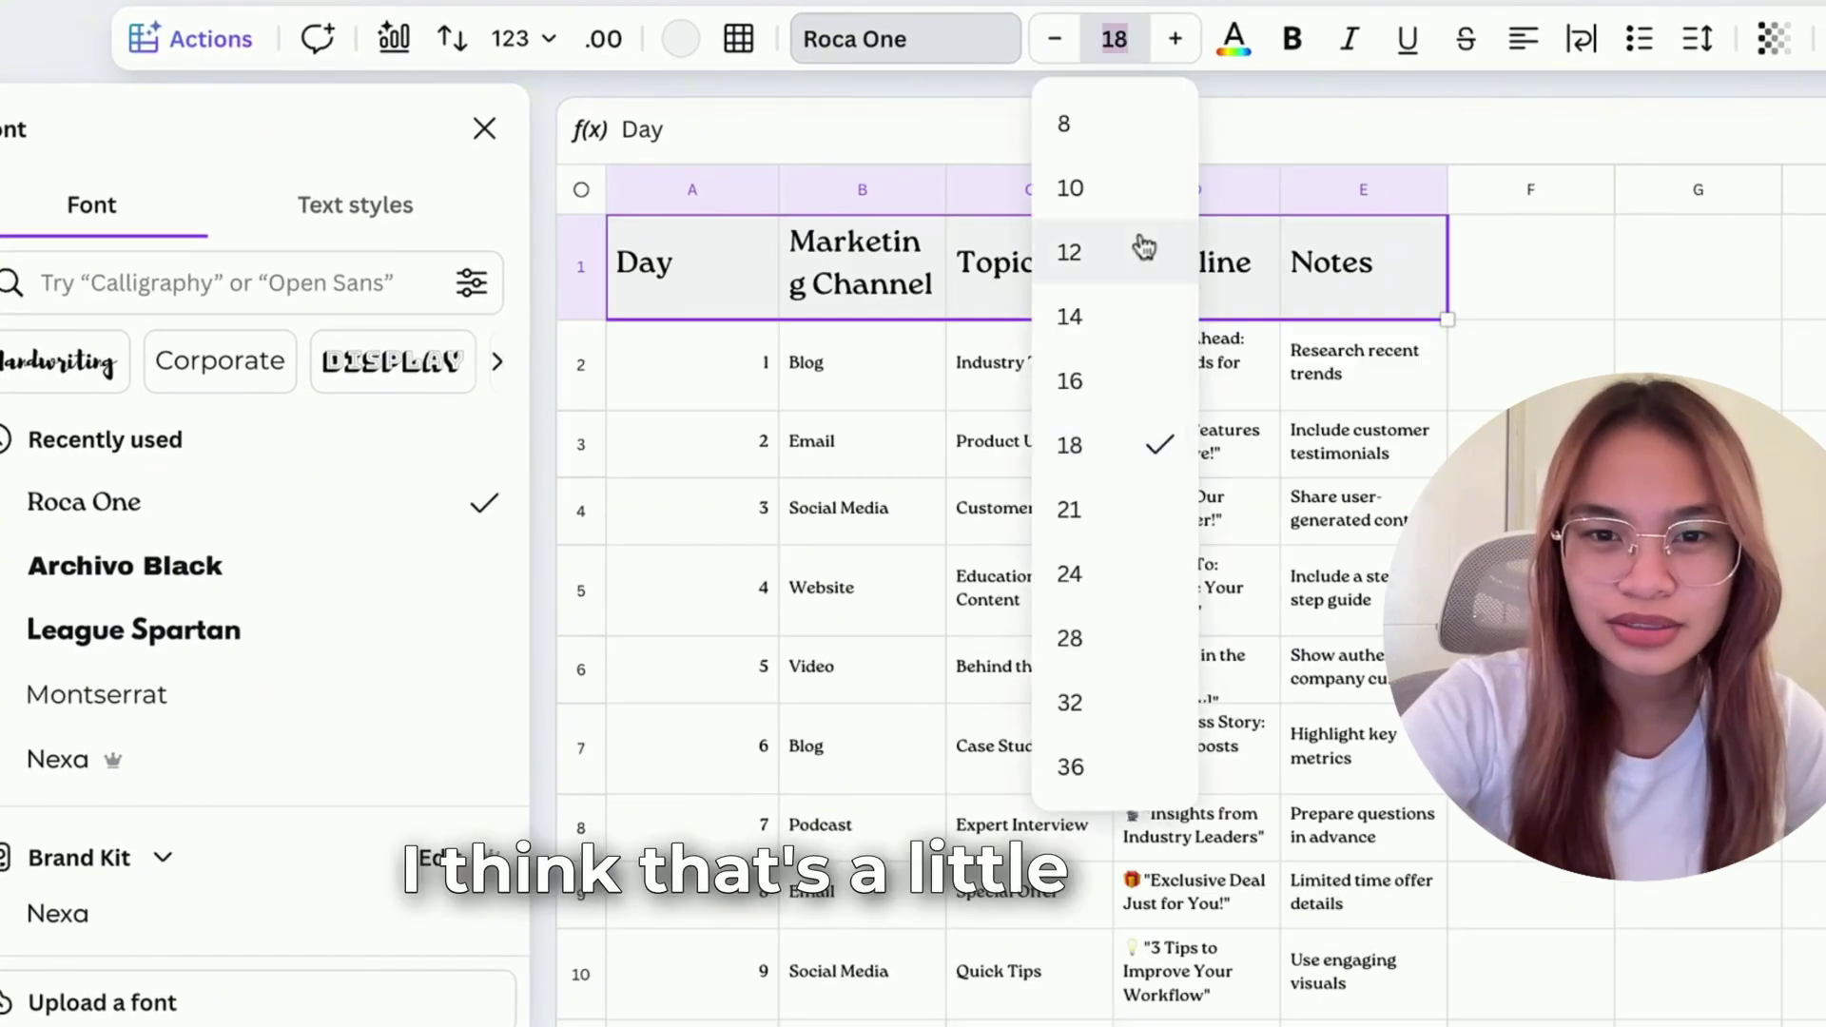
{"action": "left_click", "coordinate": [1124, 207]}
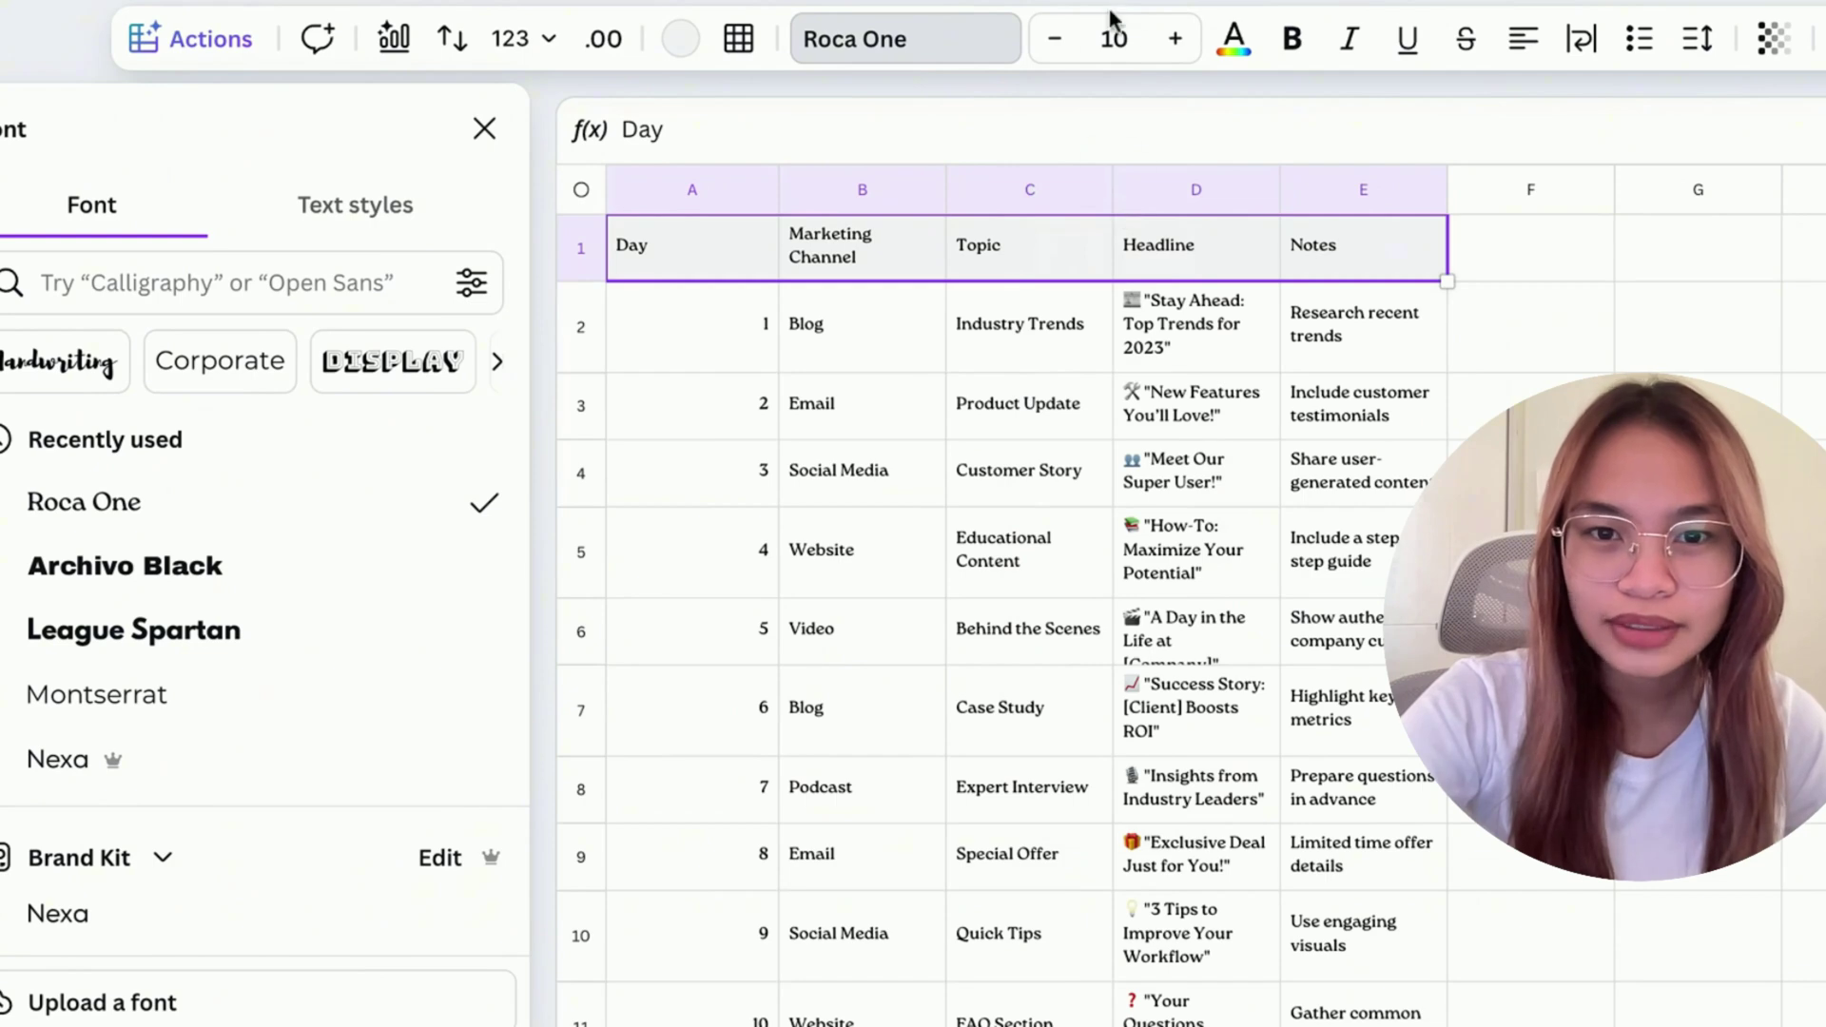
Set the header row A1:E1 to font size 14, make it bold, and close the font list
{"action": "left_click", "coordinate": [1092, 380]}
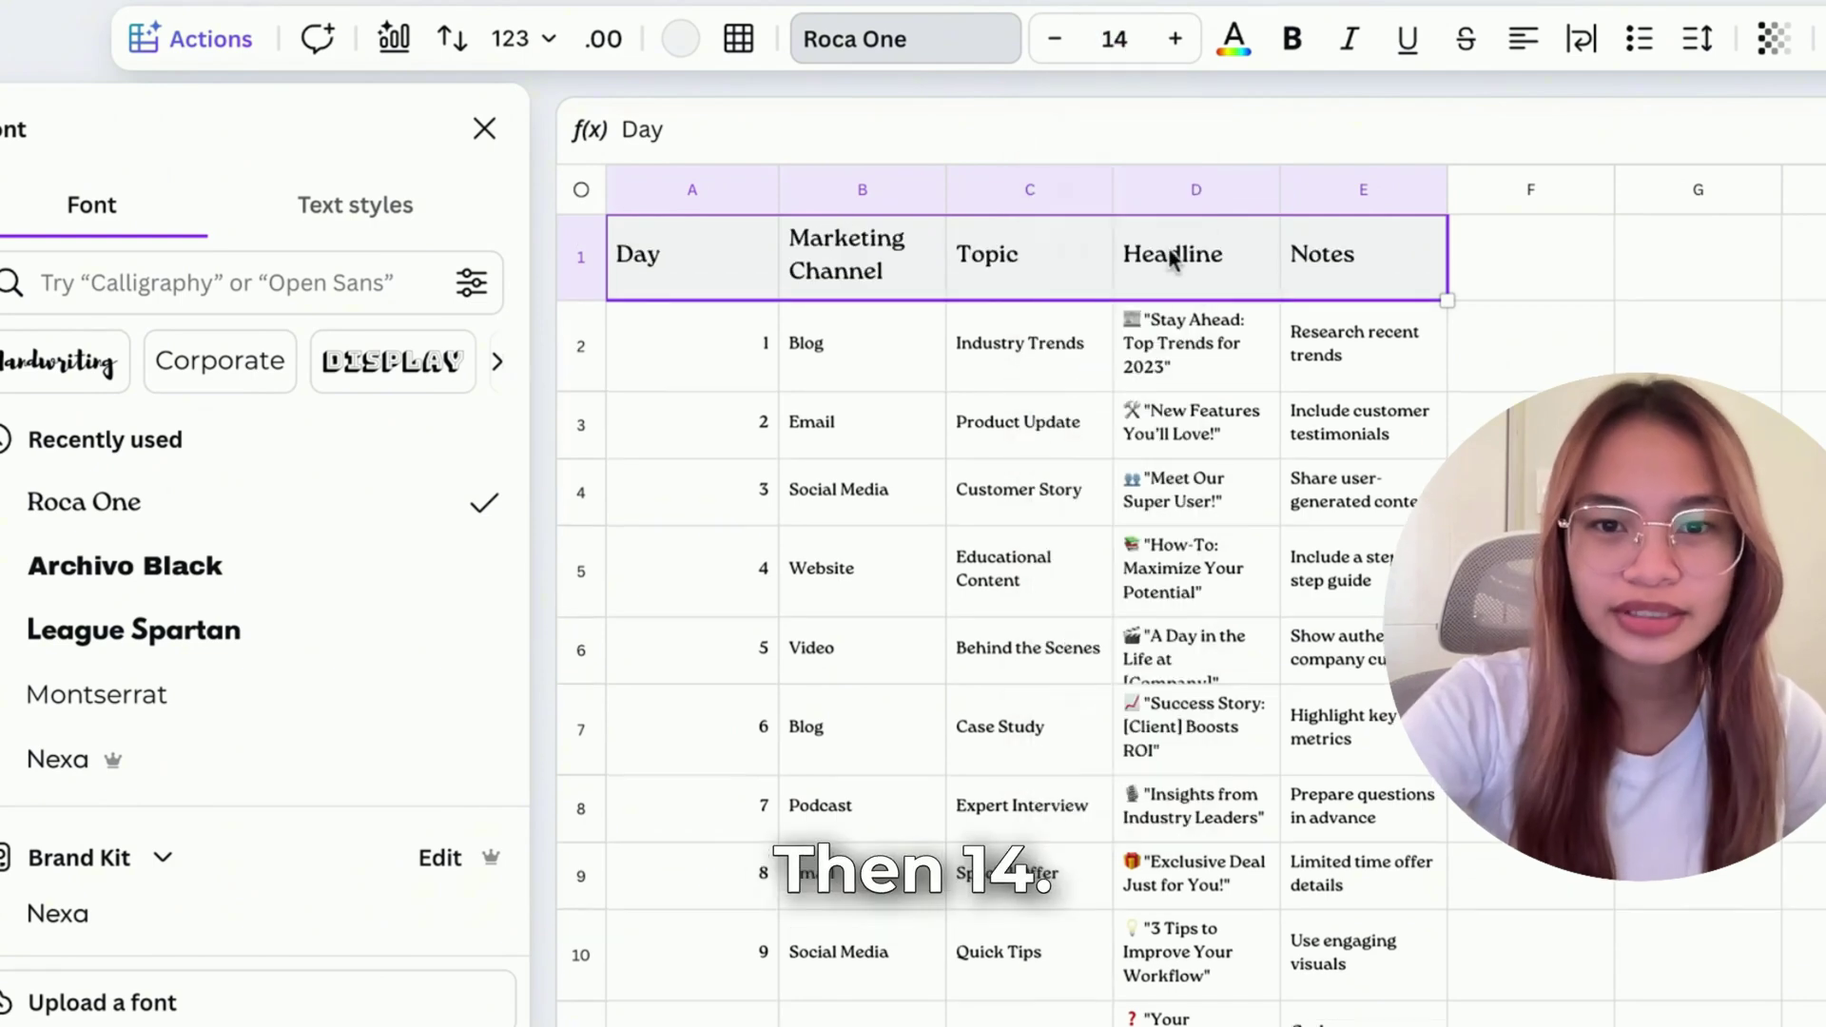
{"action": "left_click", "coordinate": [1269, 364]}
{"action": "left_click_drag", "start_coordinate": [704, 266], "coordinate": [1099, 271]}
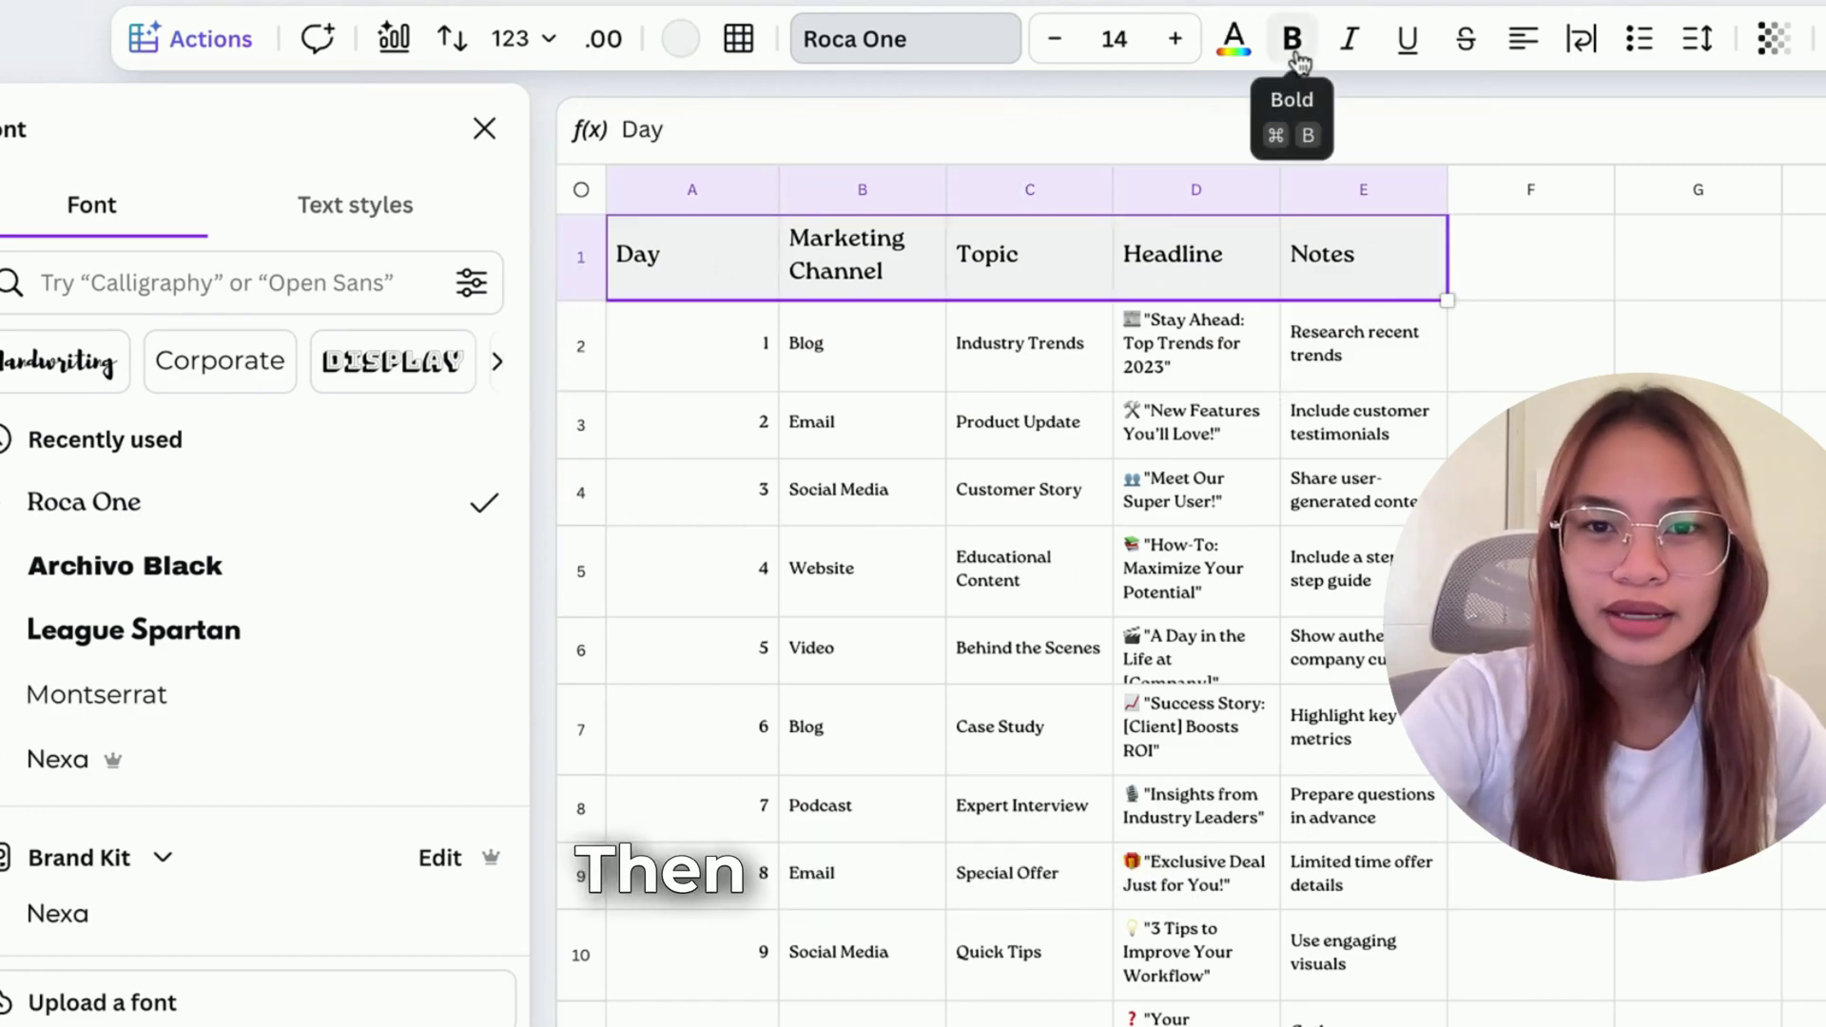
{"action": "left_click", "coordinate": [723, 333]}
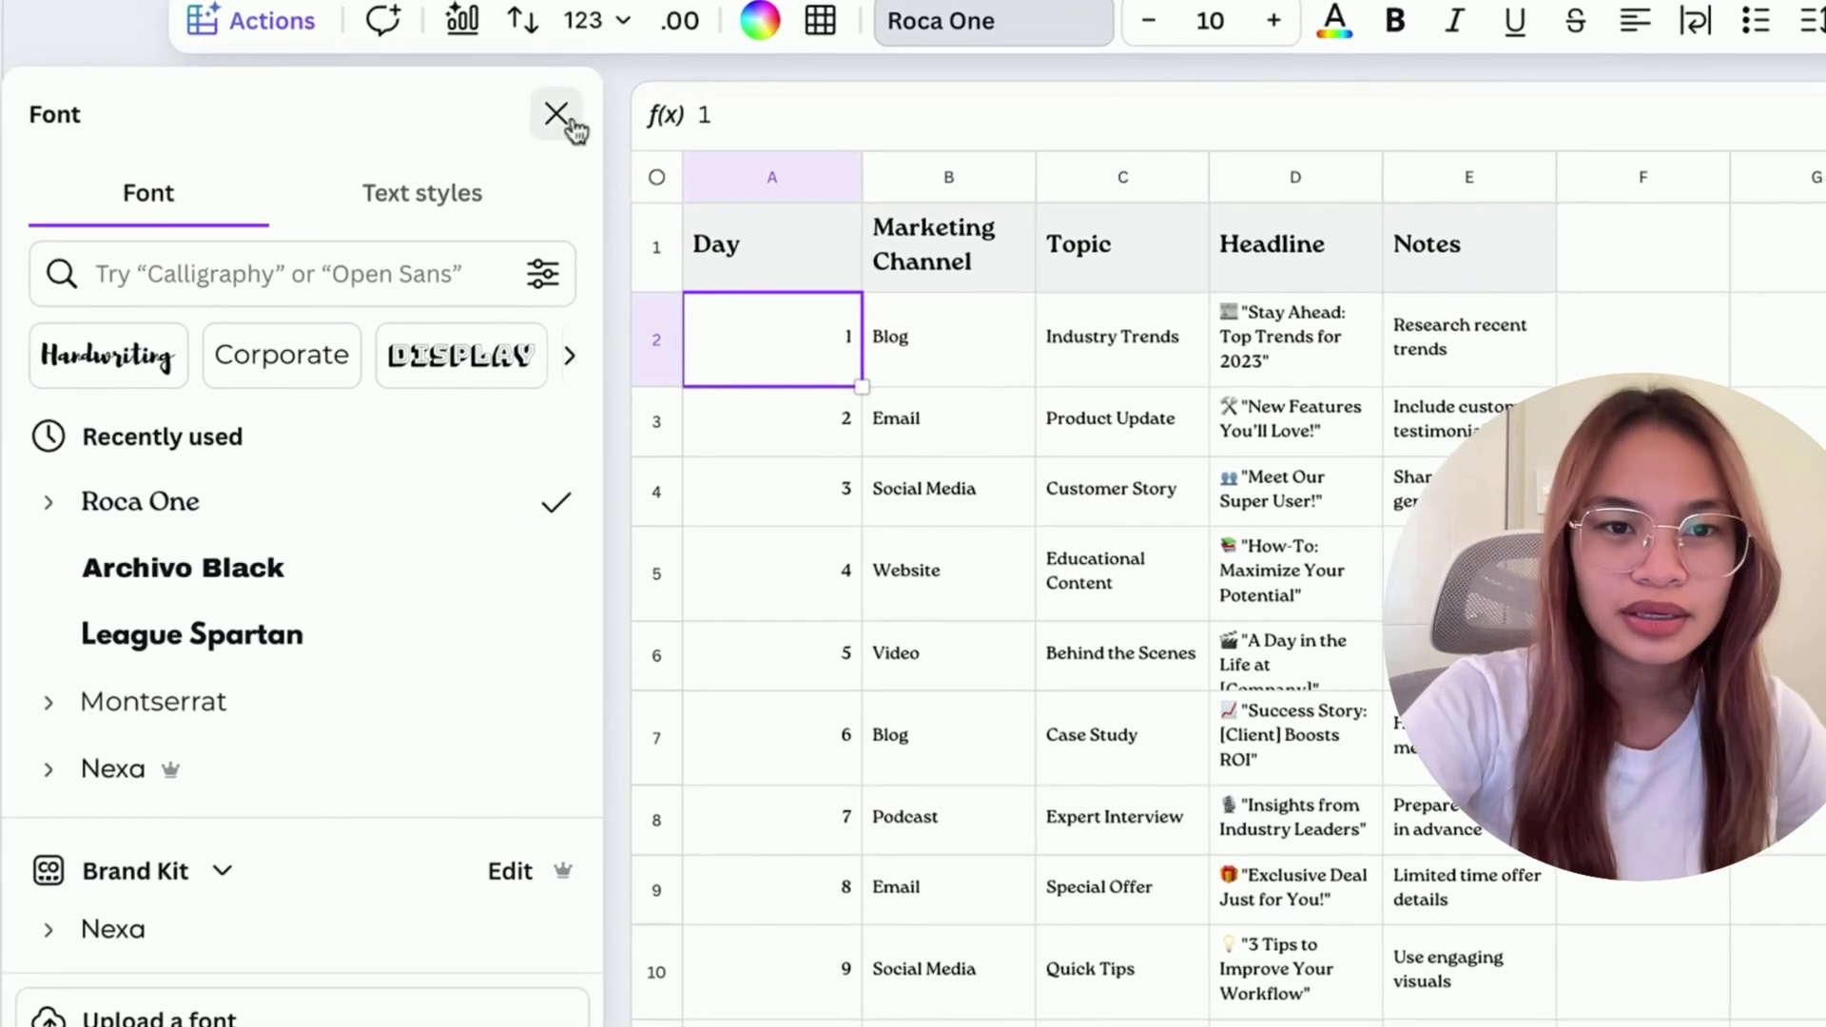
{"action": "left_click", "coordinate": [556, 115]}
{"action": "scroll", "coordinate": [1426, 737], "scroll_direction": "down", "scroll_amount": 2}
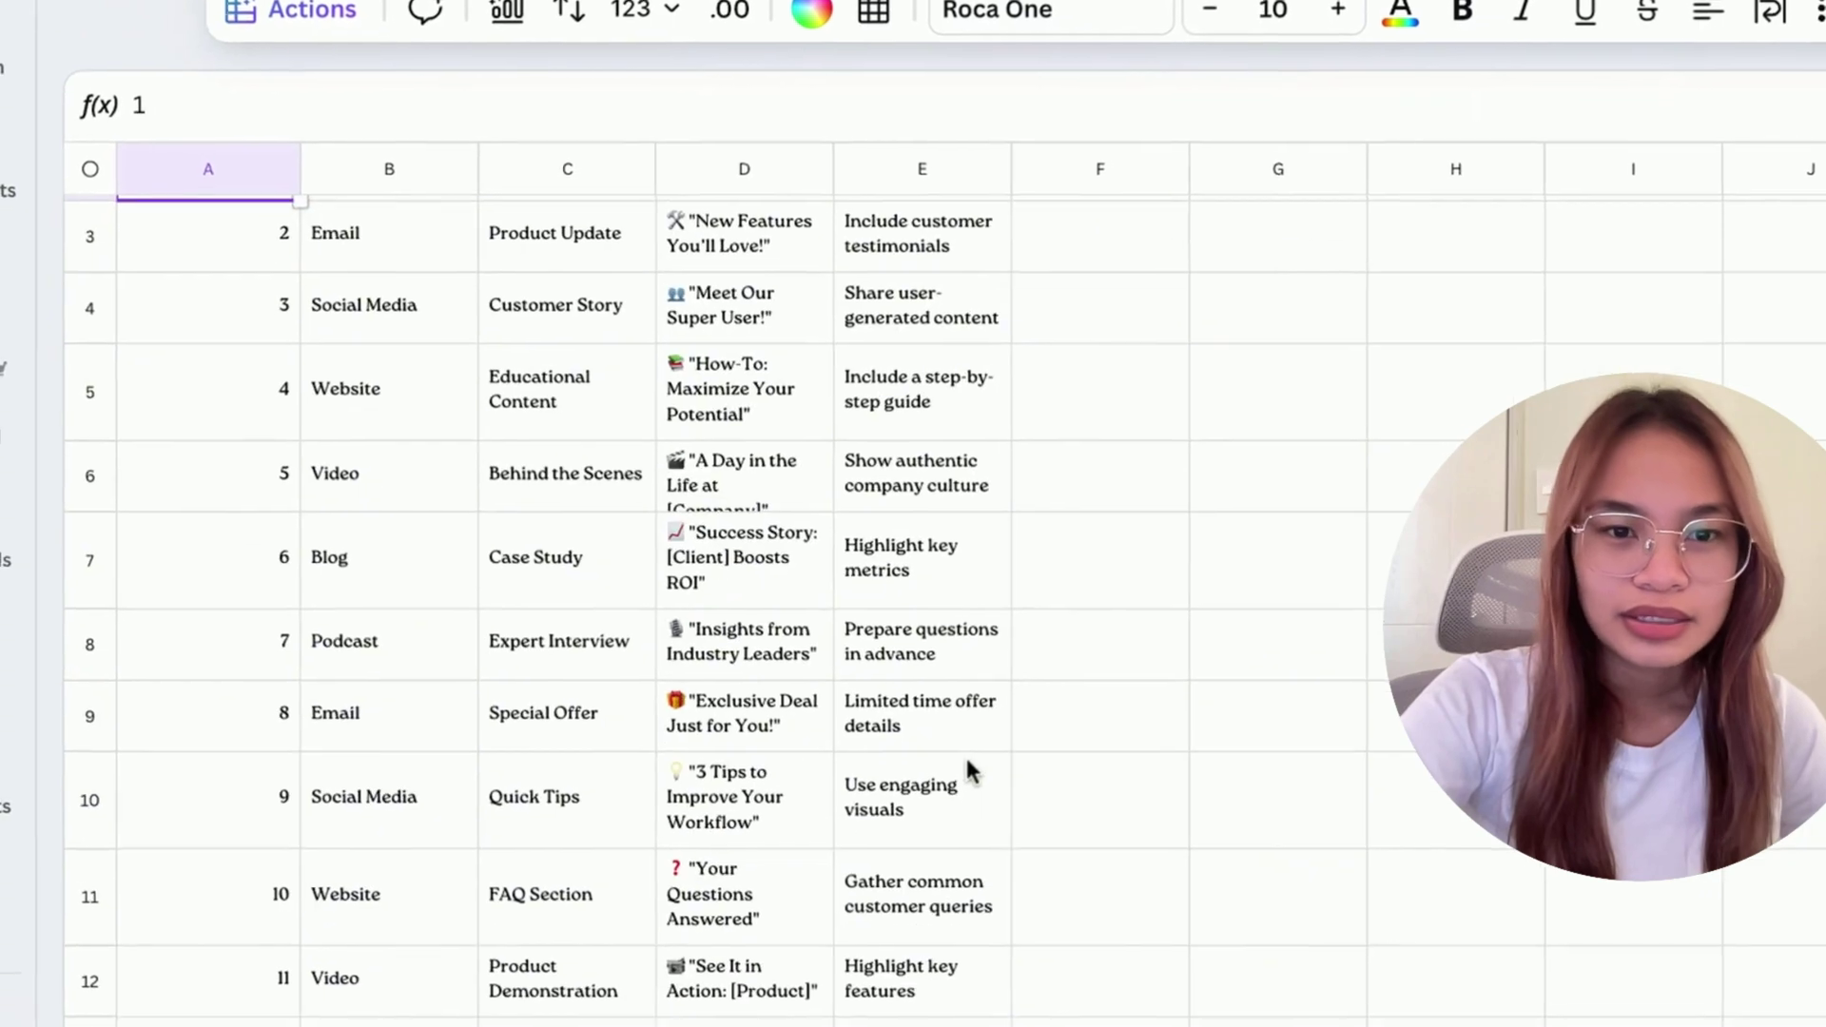
{"action": "scroll", "coordinate": [1427, 737], "scroll_direction": "up", "scroll_amount": 2}
{"action": "left_click", "coordinate": [918, 488]}
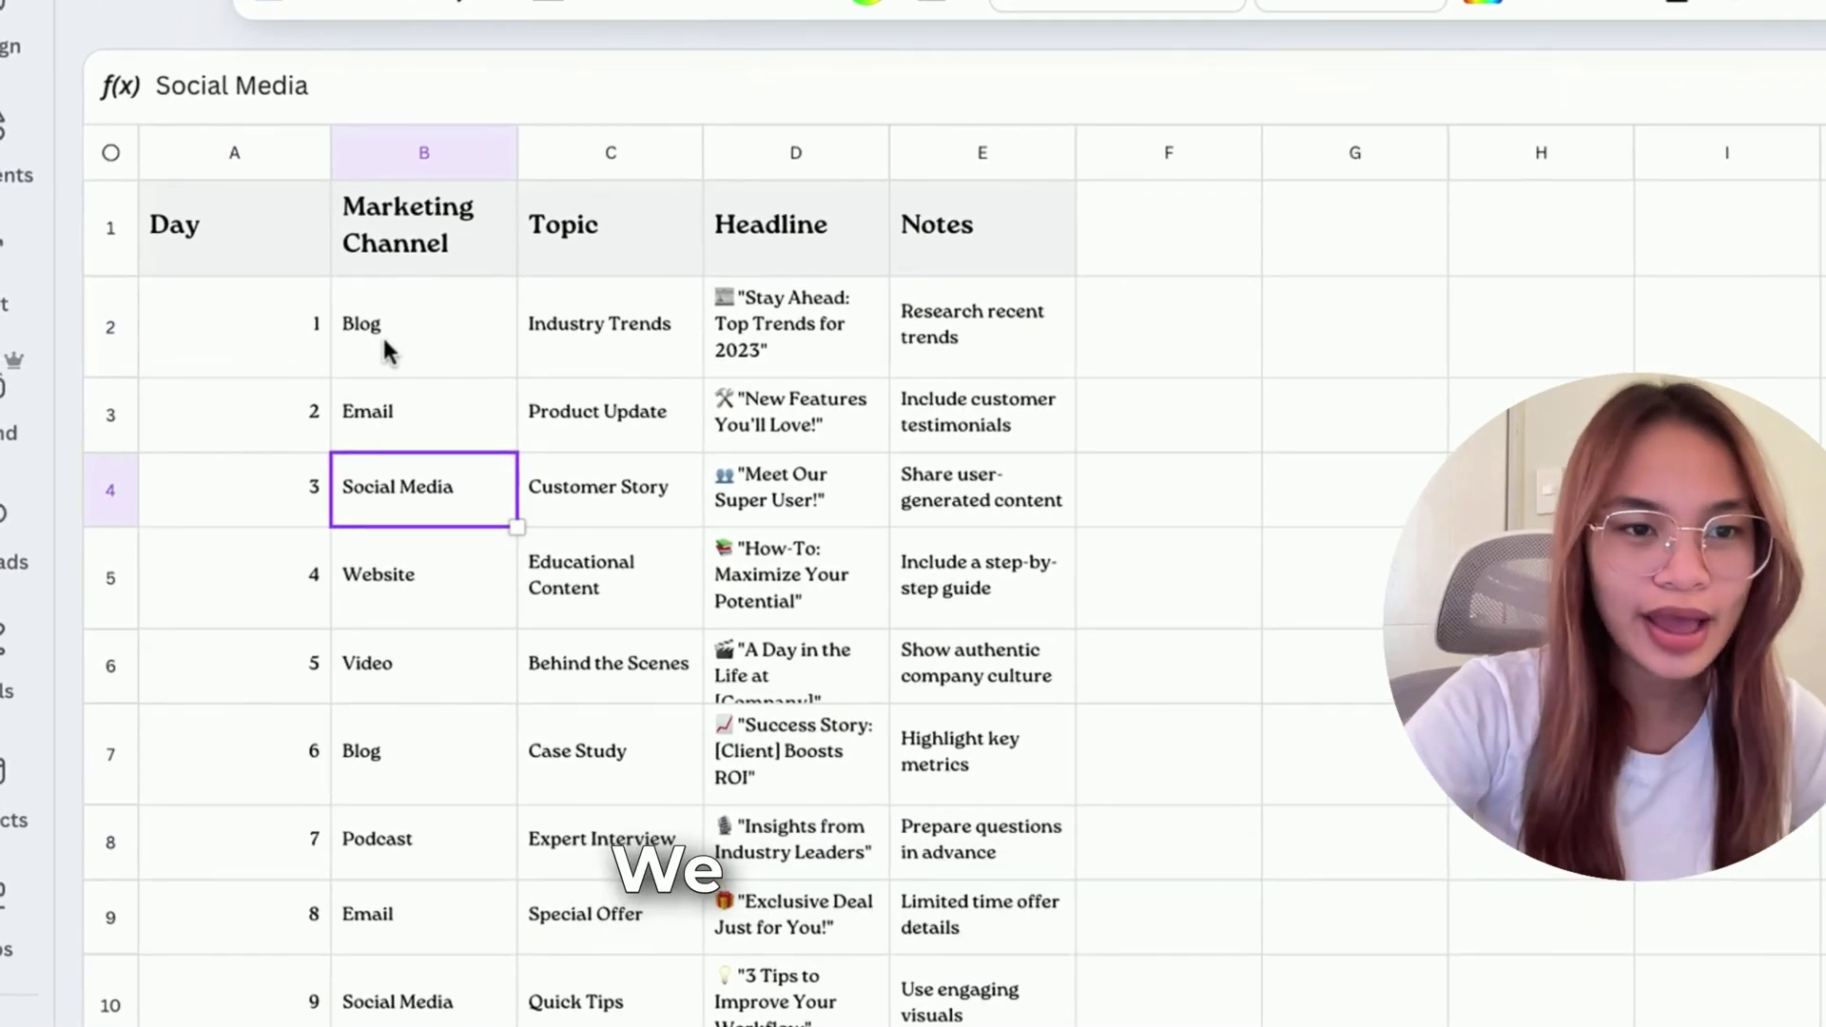
{"action": "left_click", "coordinate": [400, 371]}
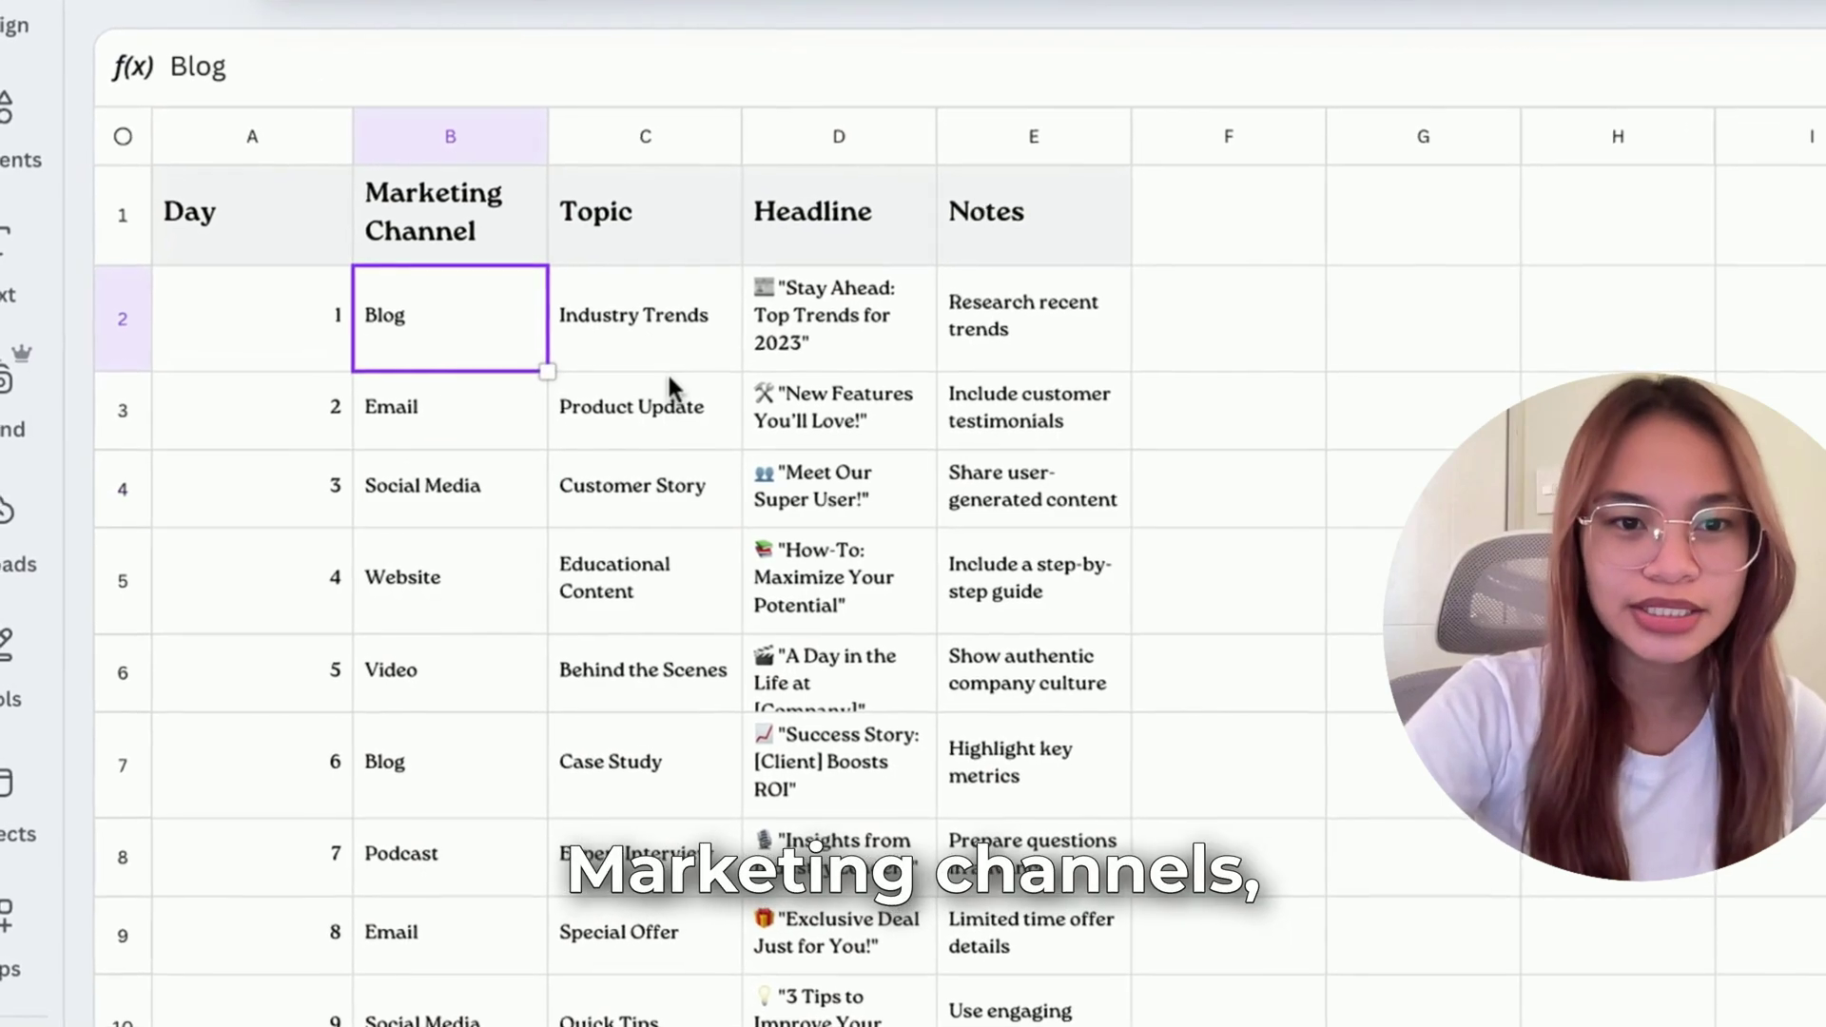
{"action": "left_click", "coordinate": [839, 323]}
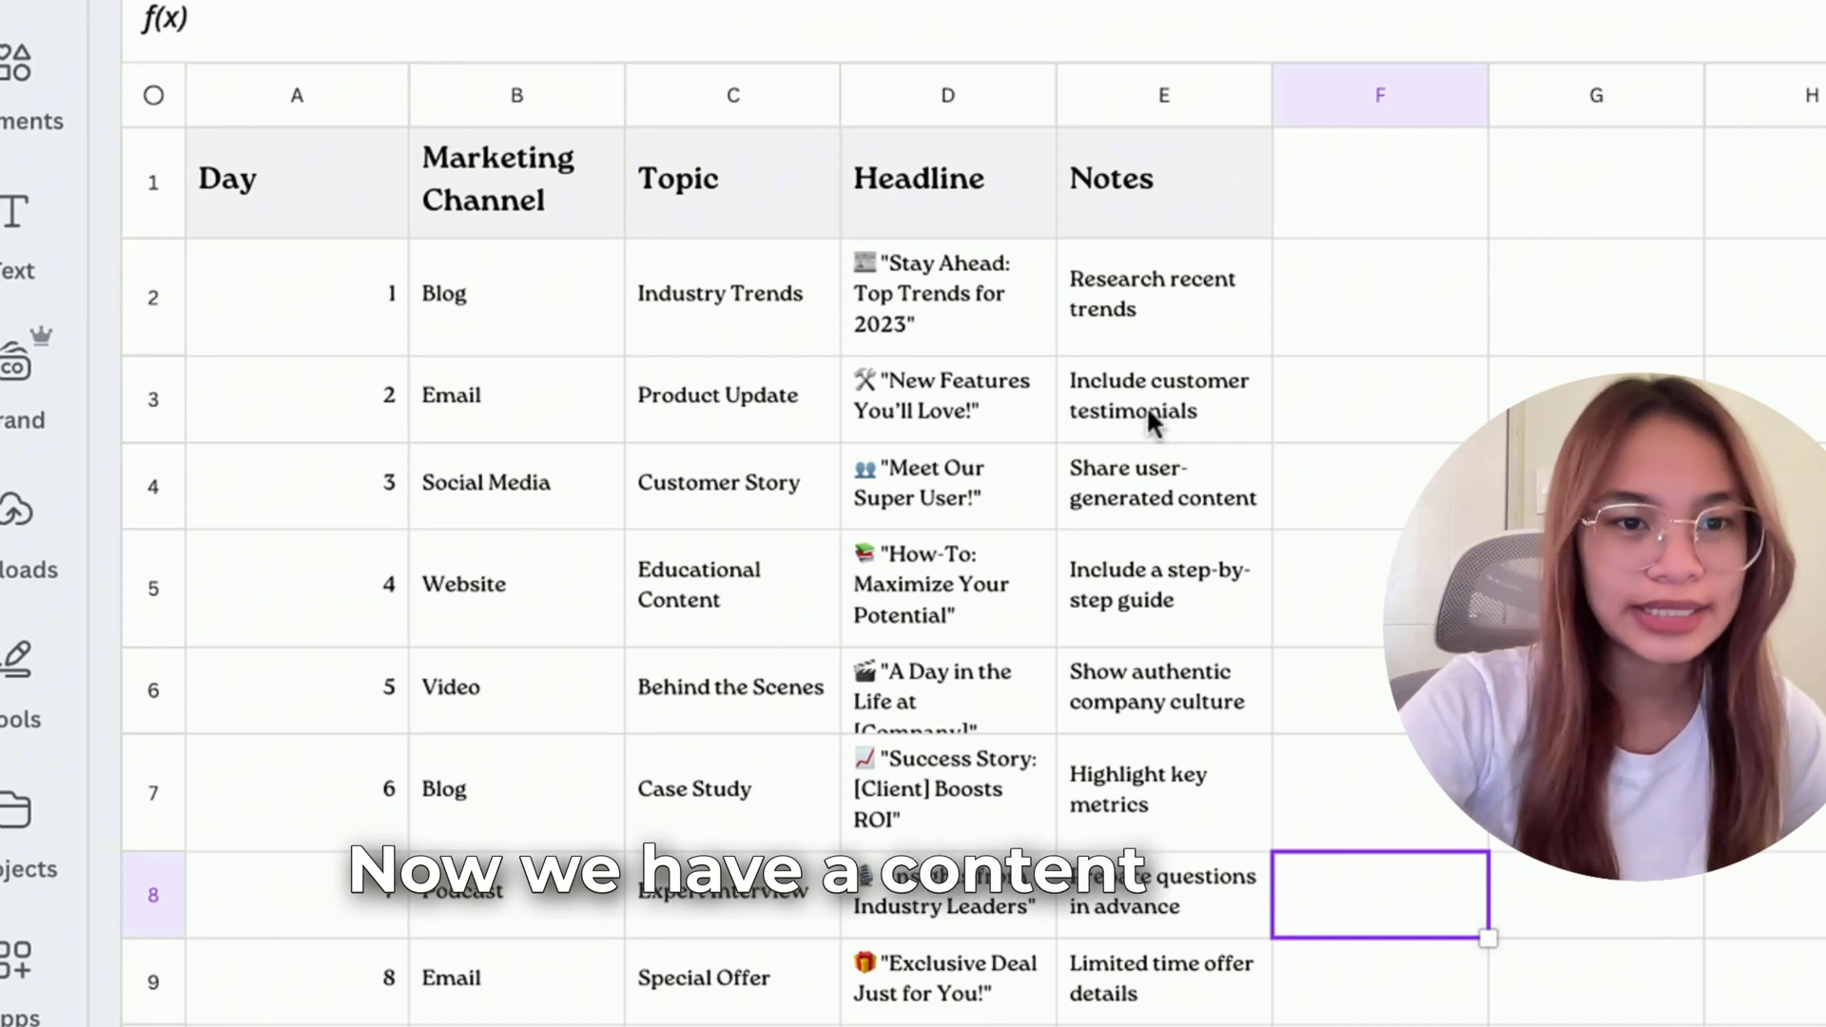
Insert the preset Status dropdown in cell F2, beside the first calendar entry's notes
{"action": "left_click", "coordinate": [1386, 323]}
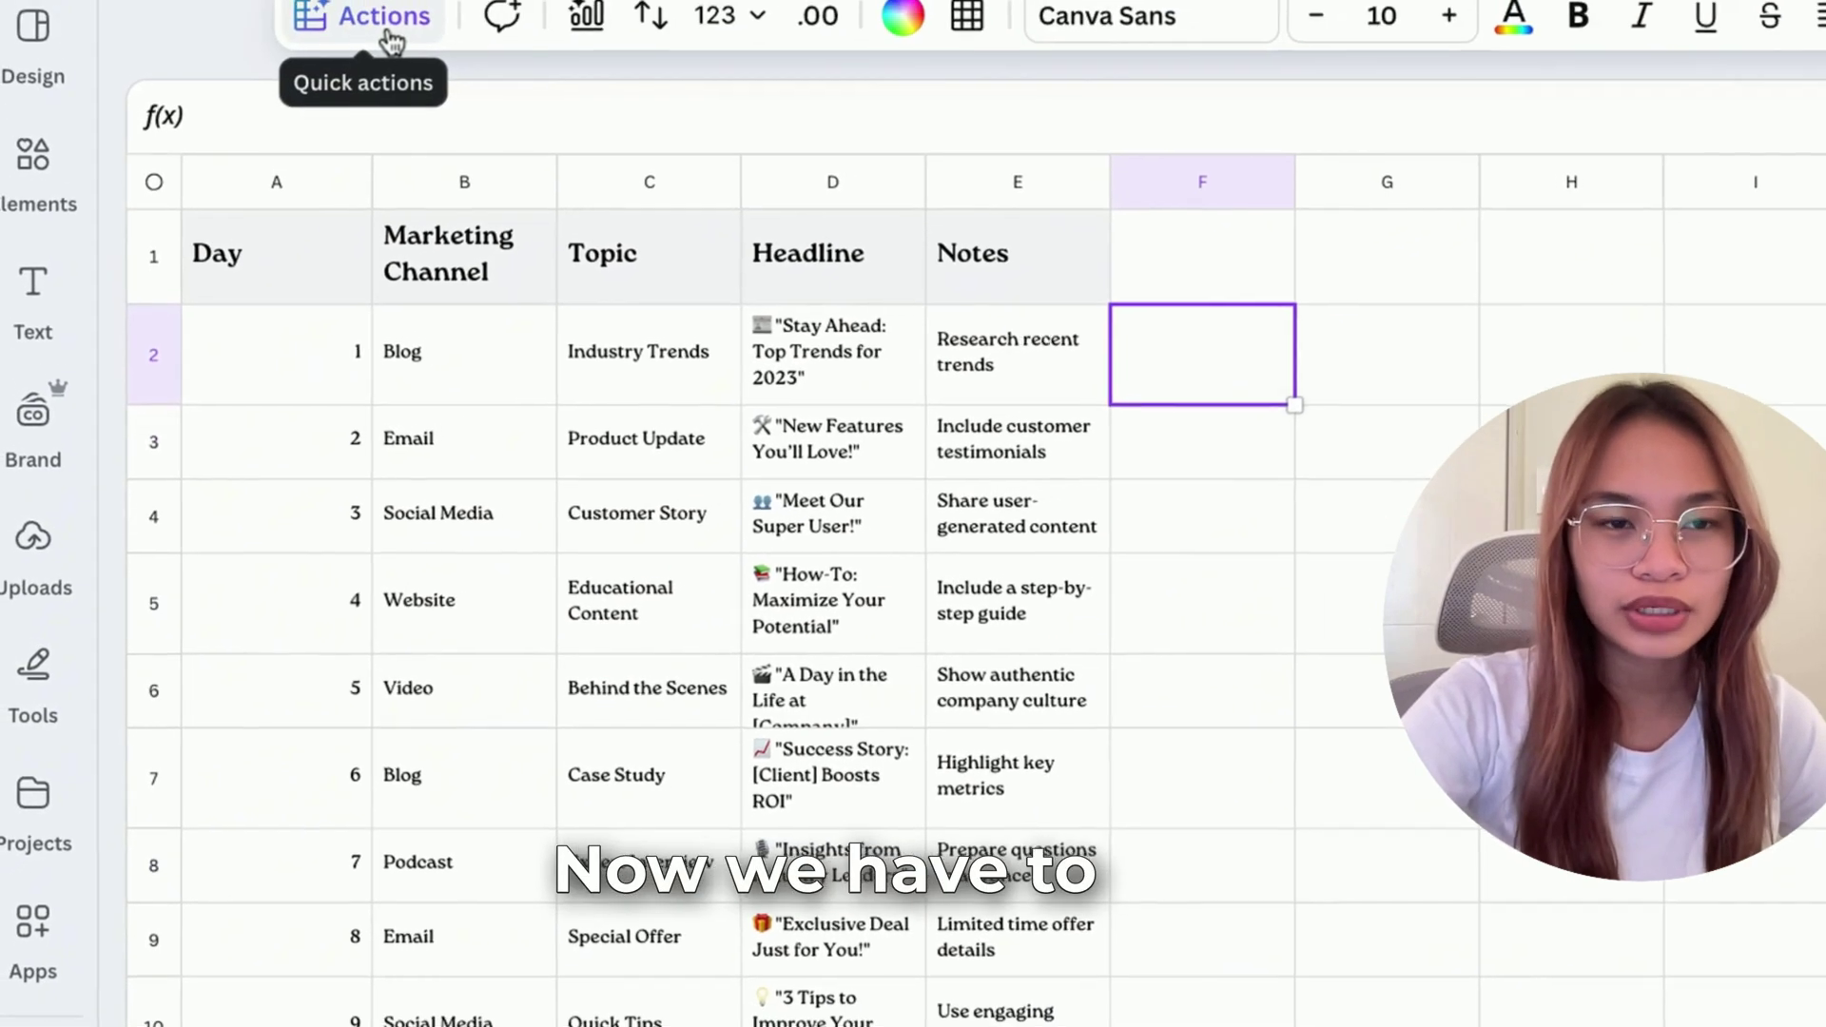
{"action": "left_click", "coordinate": [385, 28]}
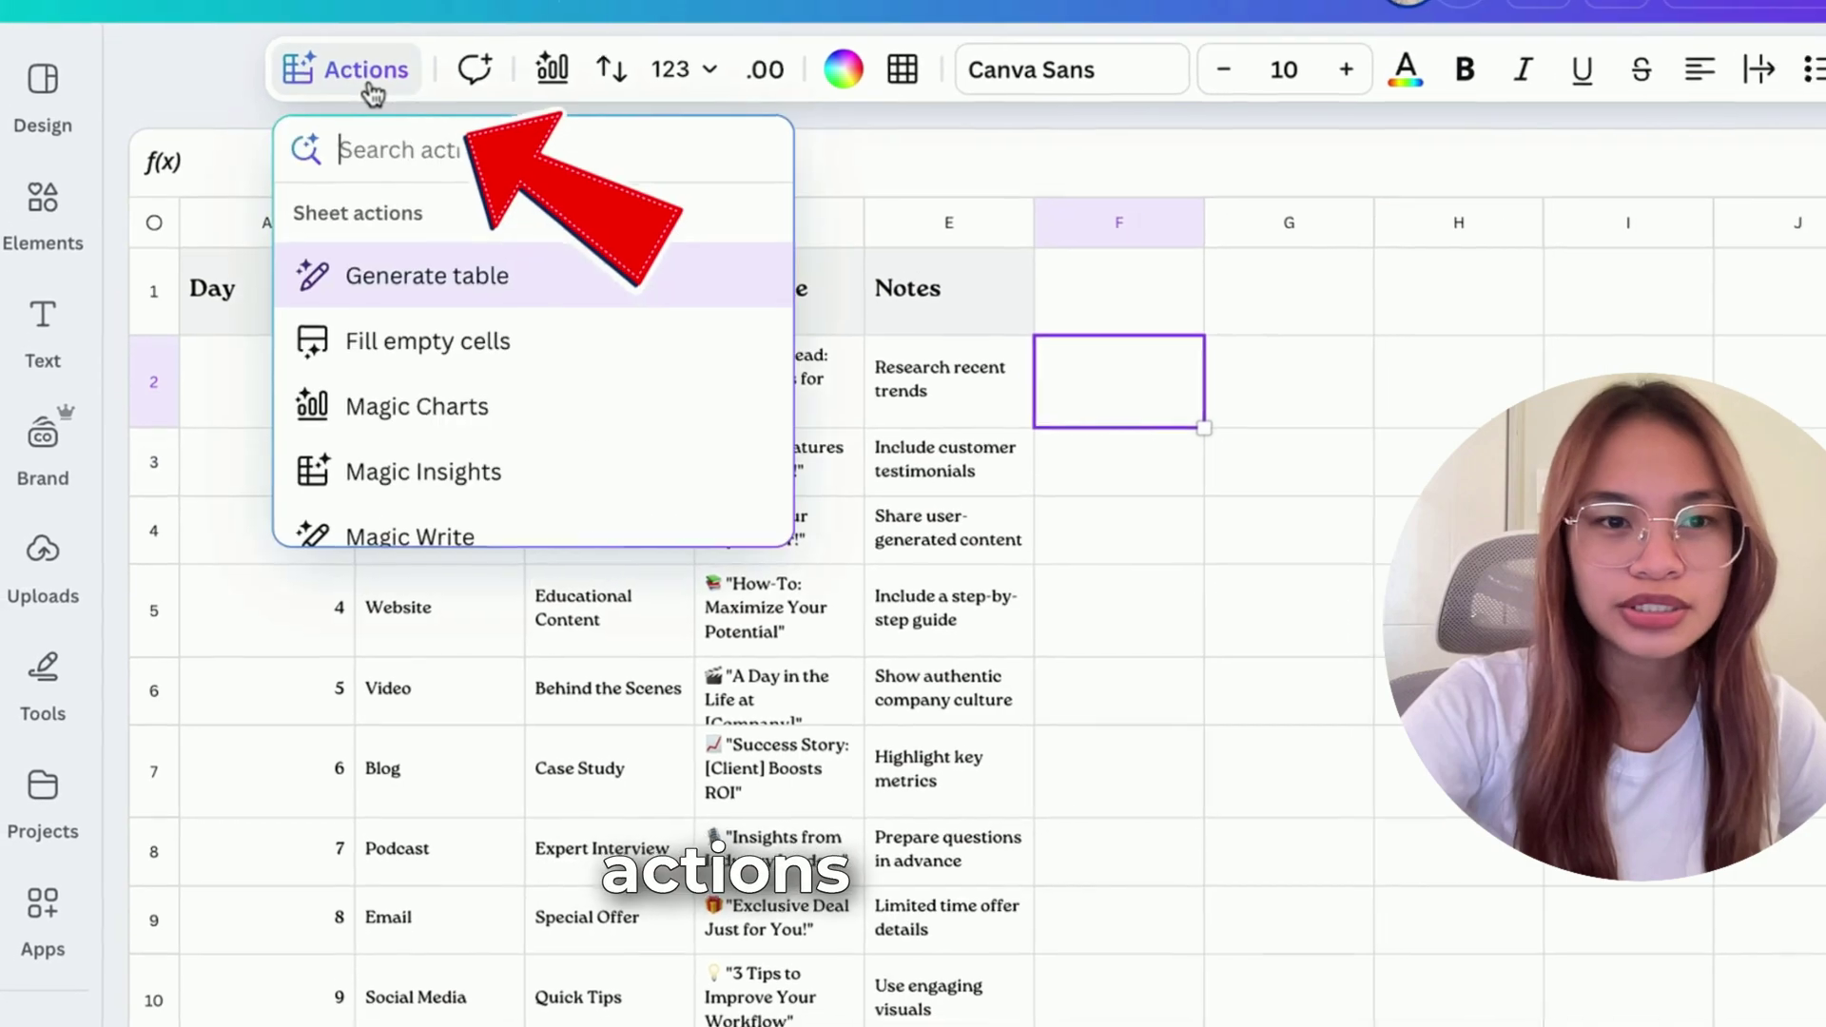
{"action": "scroll", "coordinate": [596, 374], "scroll_direction": "down", "scroll_amount": 1}
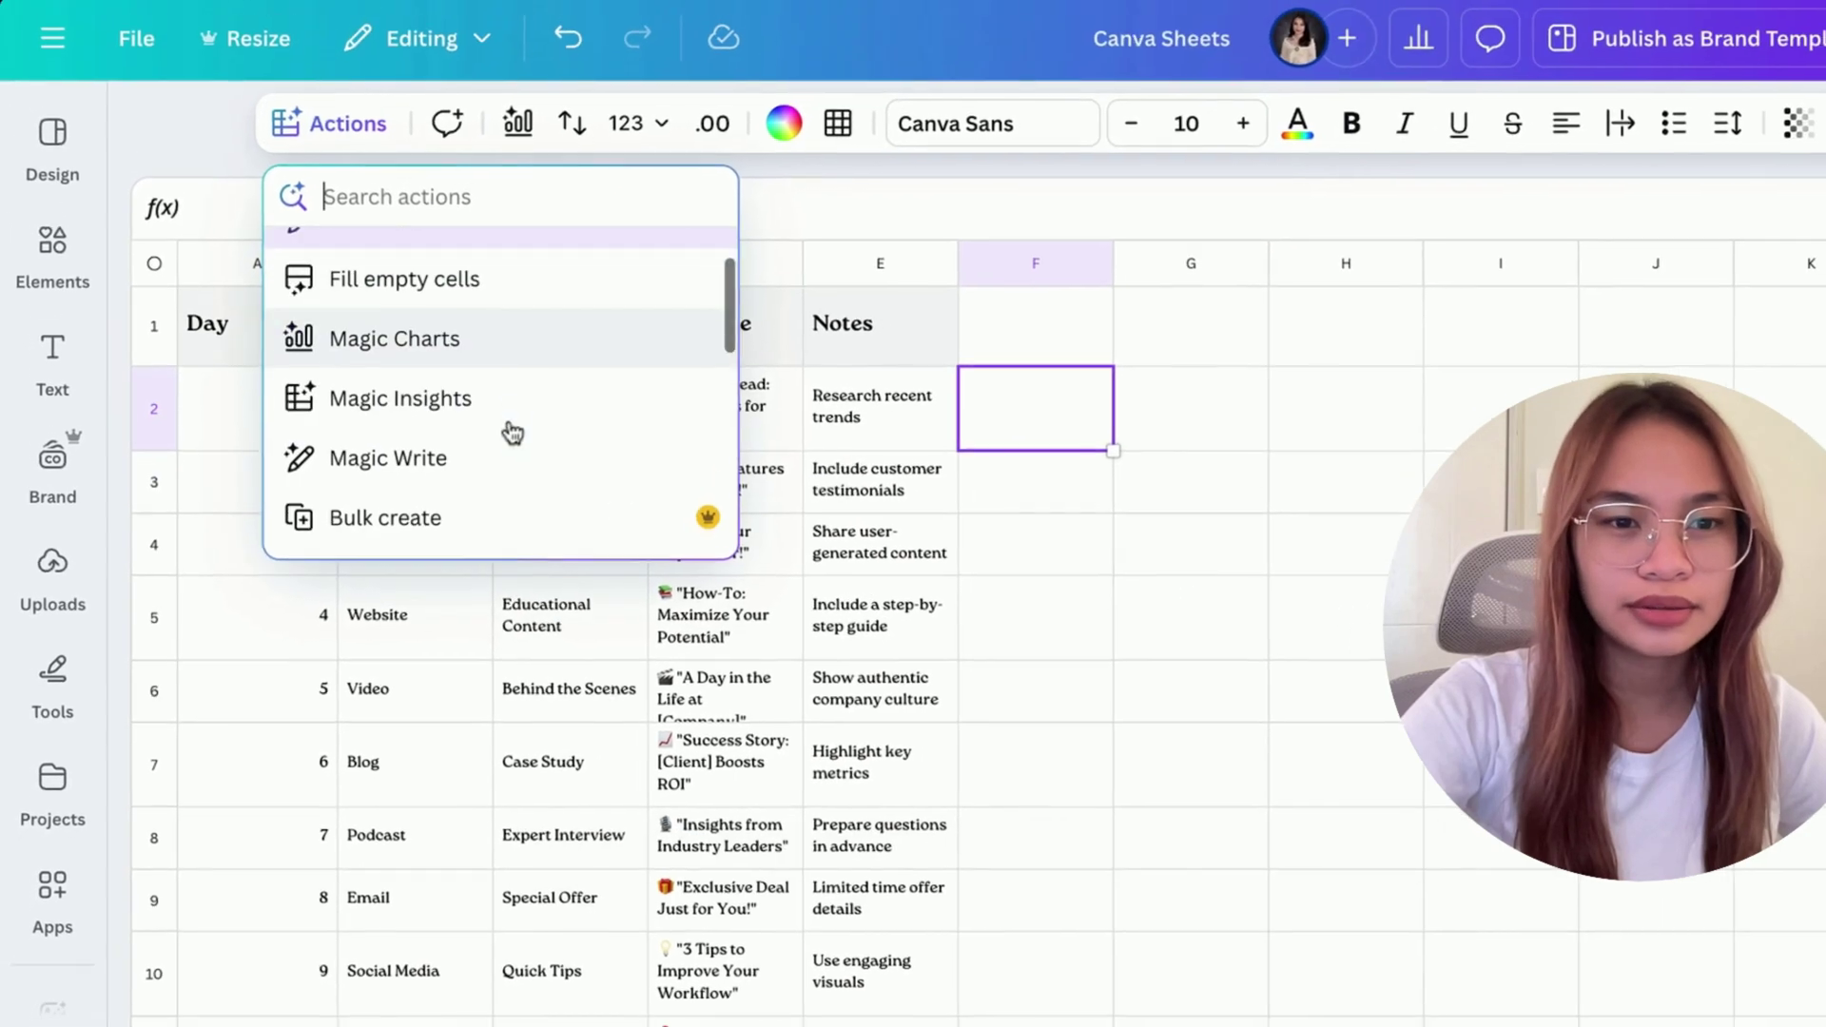
{"action": "scroll", "coordinate": [512, 433], "scroll_direction": "down", "scroll_amount": 5}
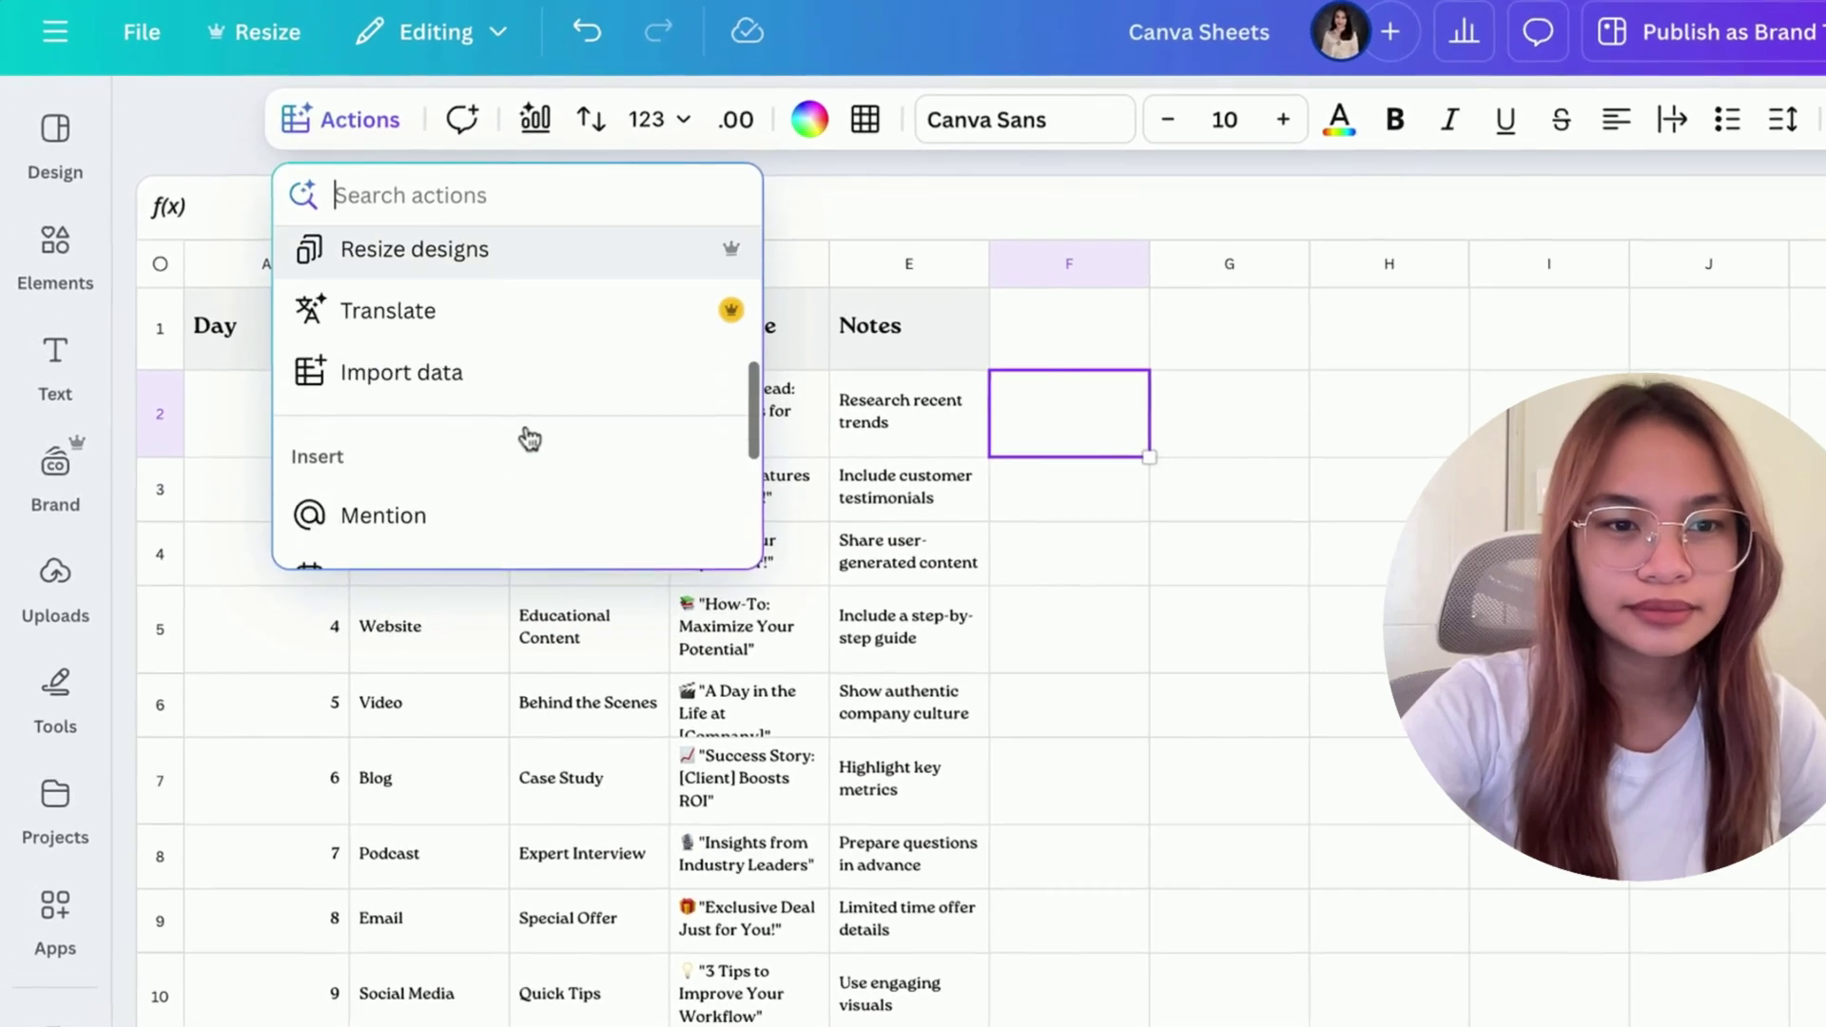
{"action": "scroll", "coordinate": [561, 400], "scroll_direction": "down", "scroll_amount": 1}
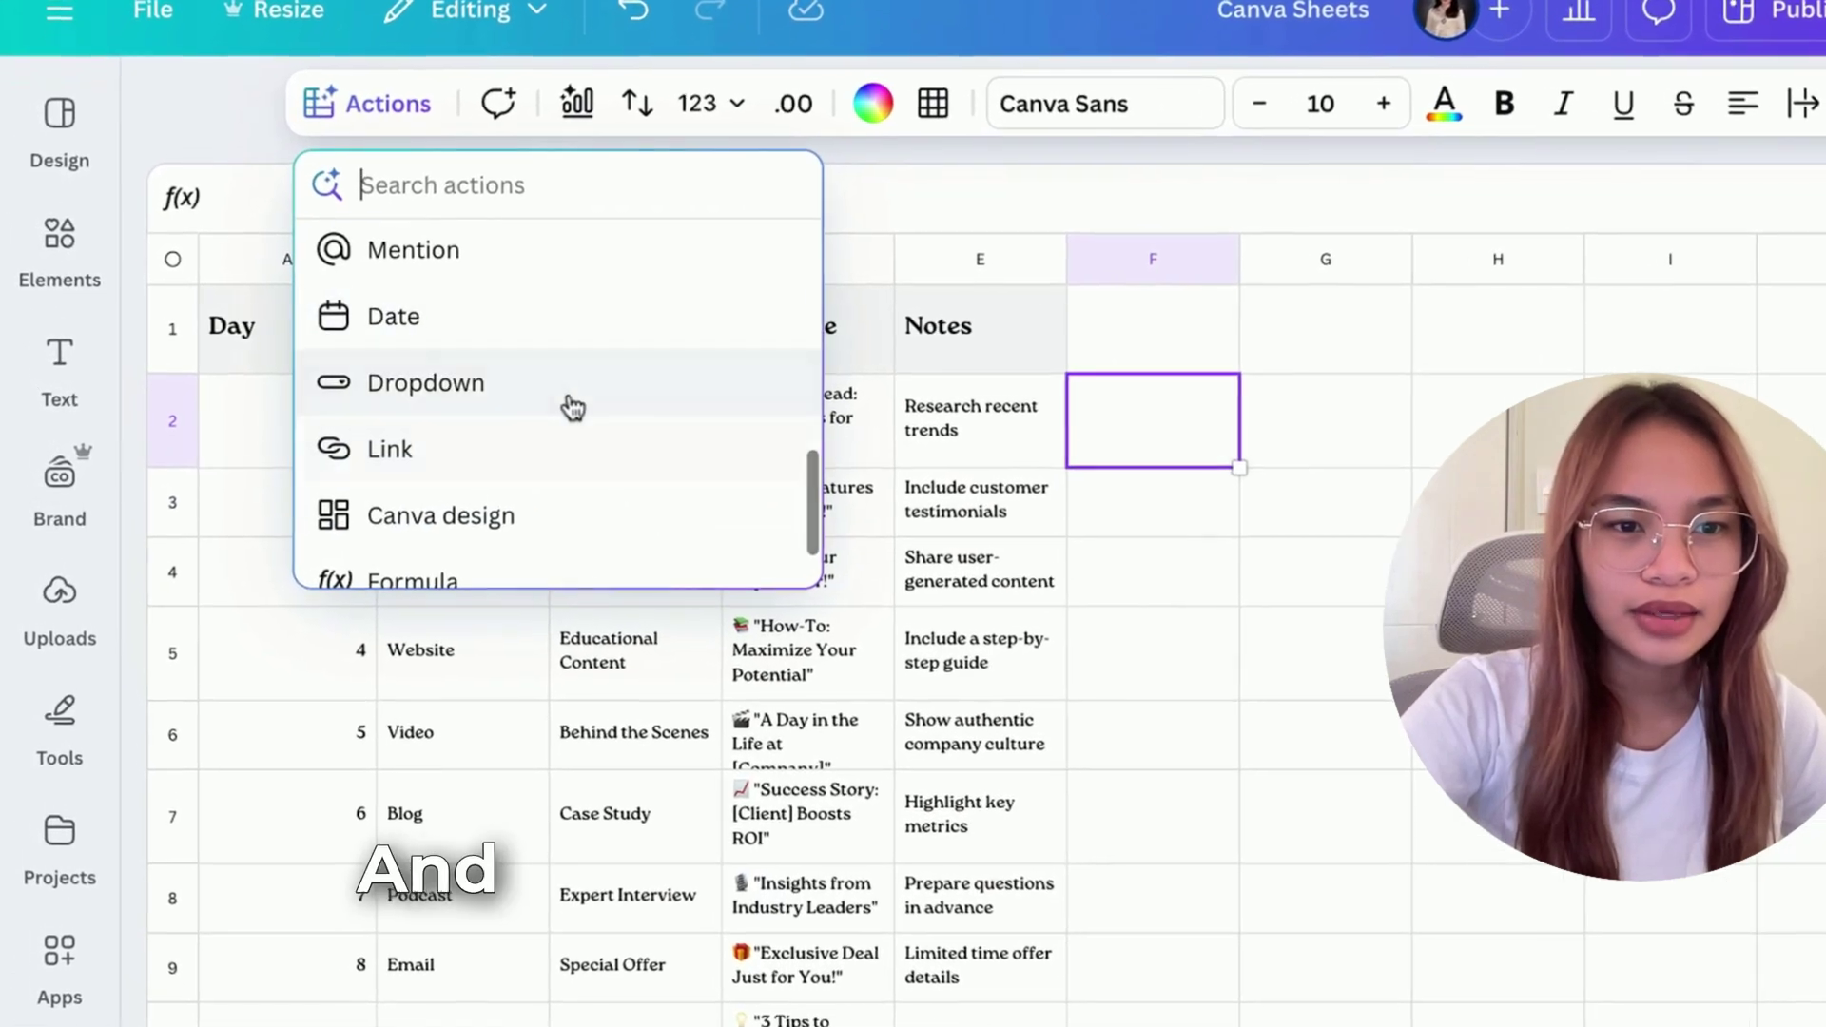
{"action": "left_click", "coordinate": [561, 385]}
{"action": "mouse_move", "coordinate": [584, 675]}
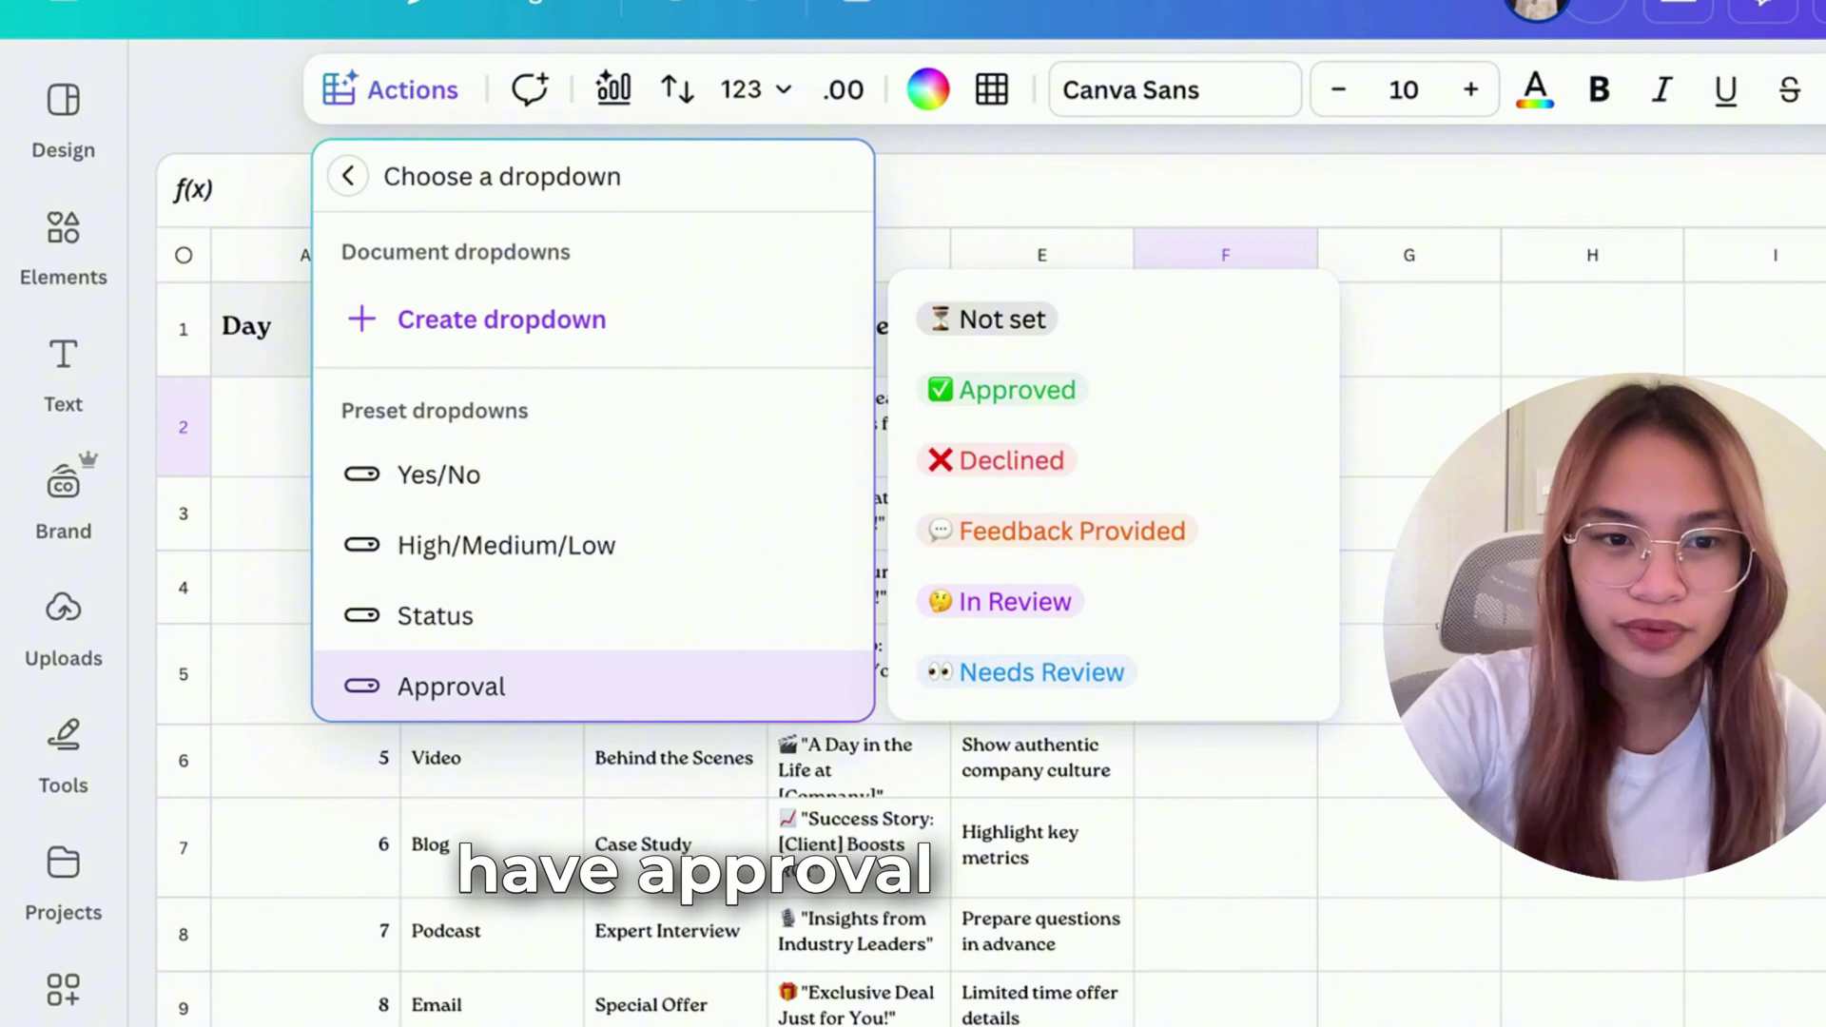
{"action": "mouse_move", "coordinate": [601, 632]}
{"action": "mouse_move", "coordinate": [639, 578]}
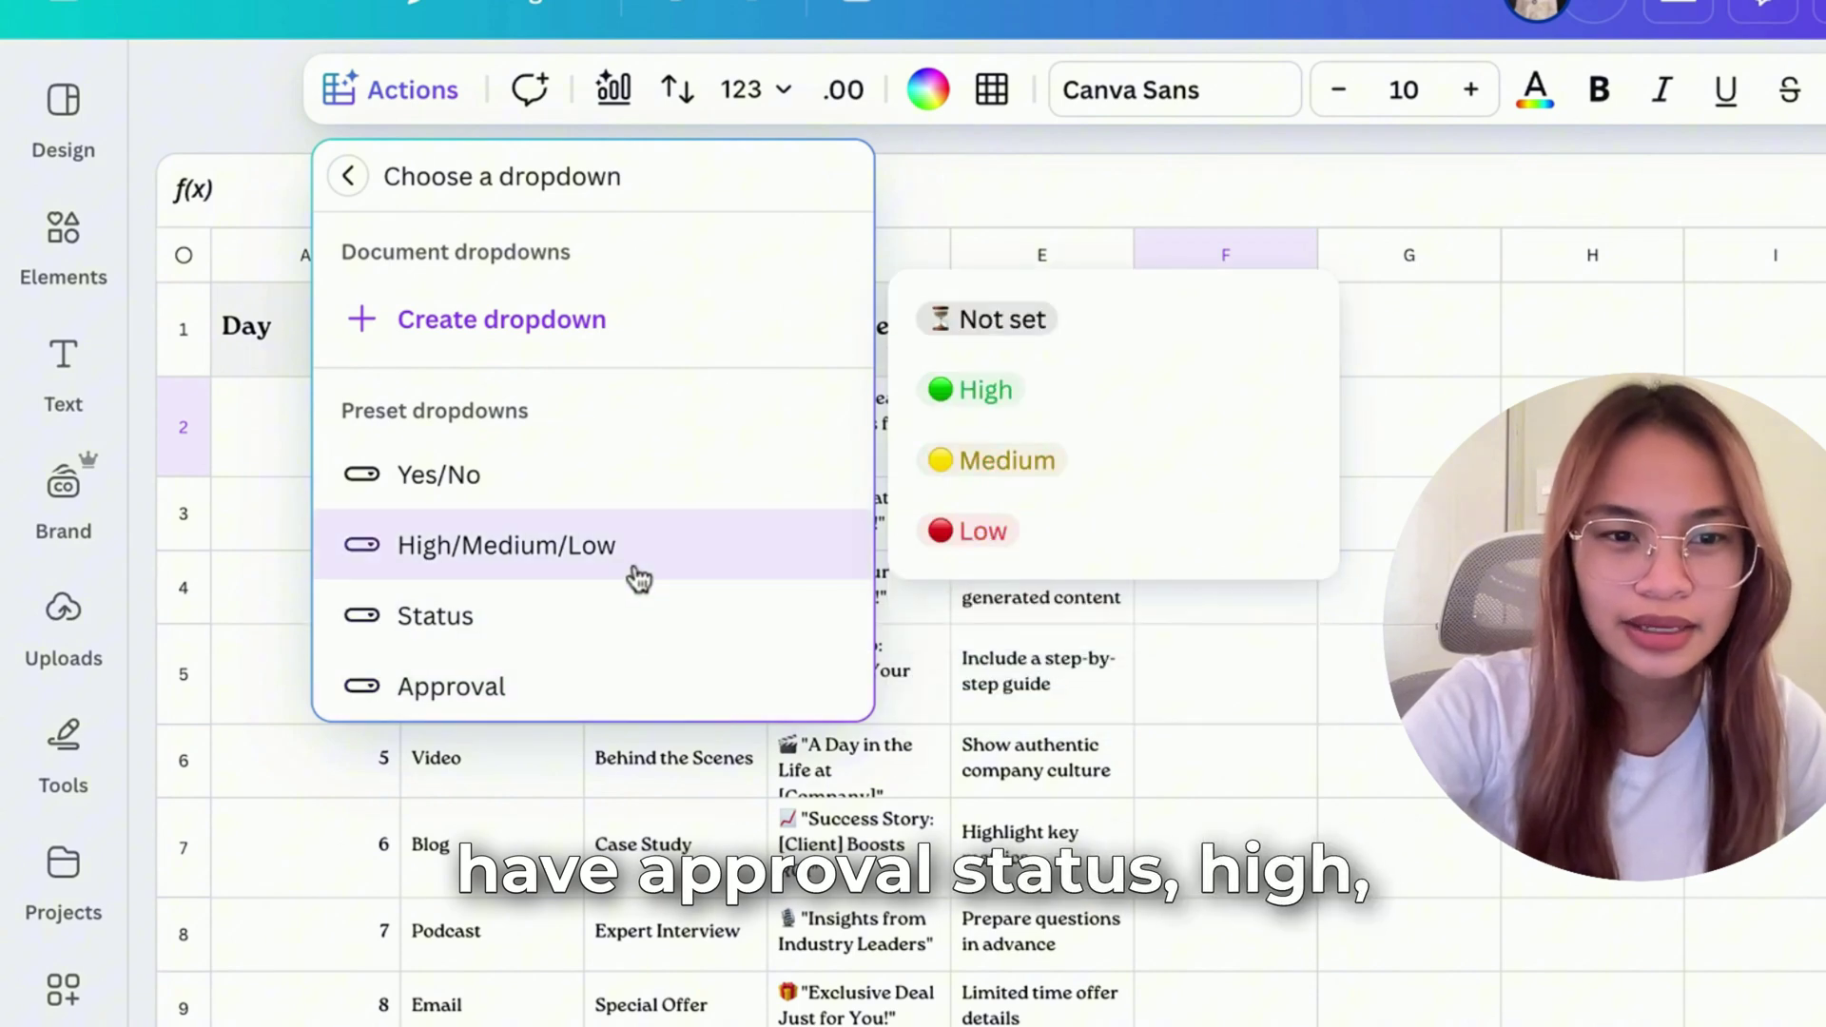
{"action": "mouse_move", "coordinate": [656, 512]}
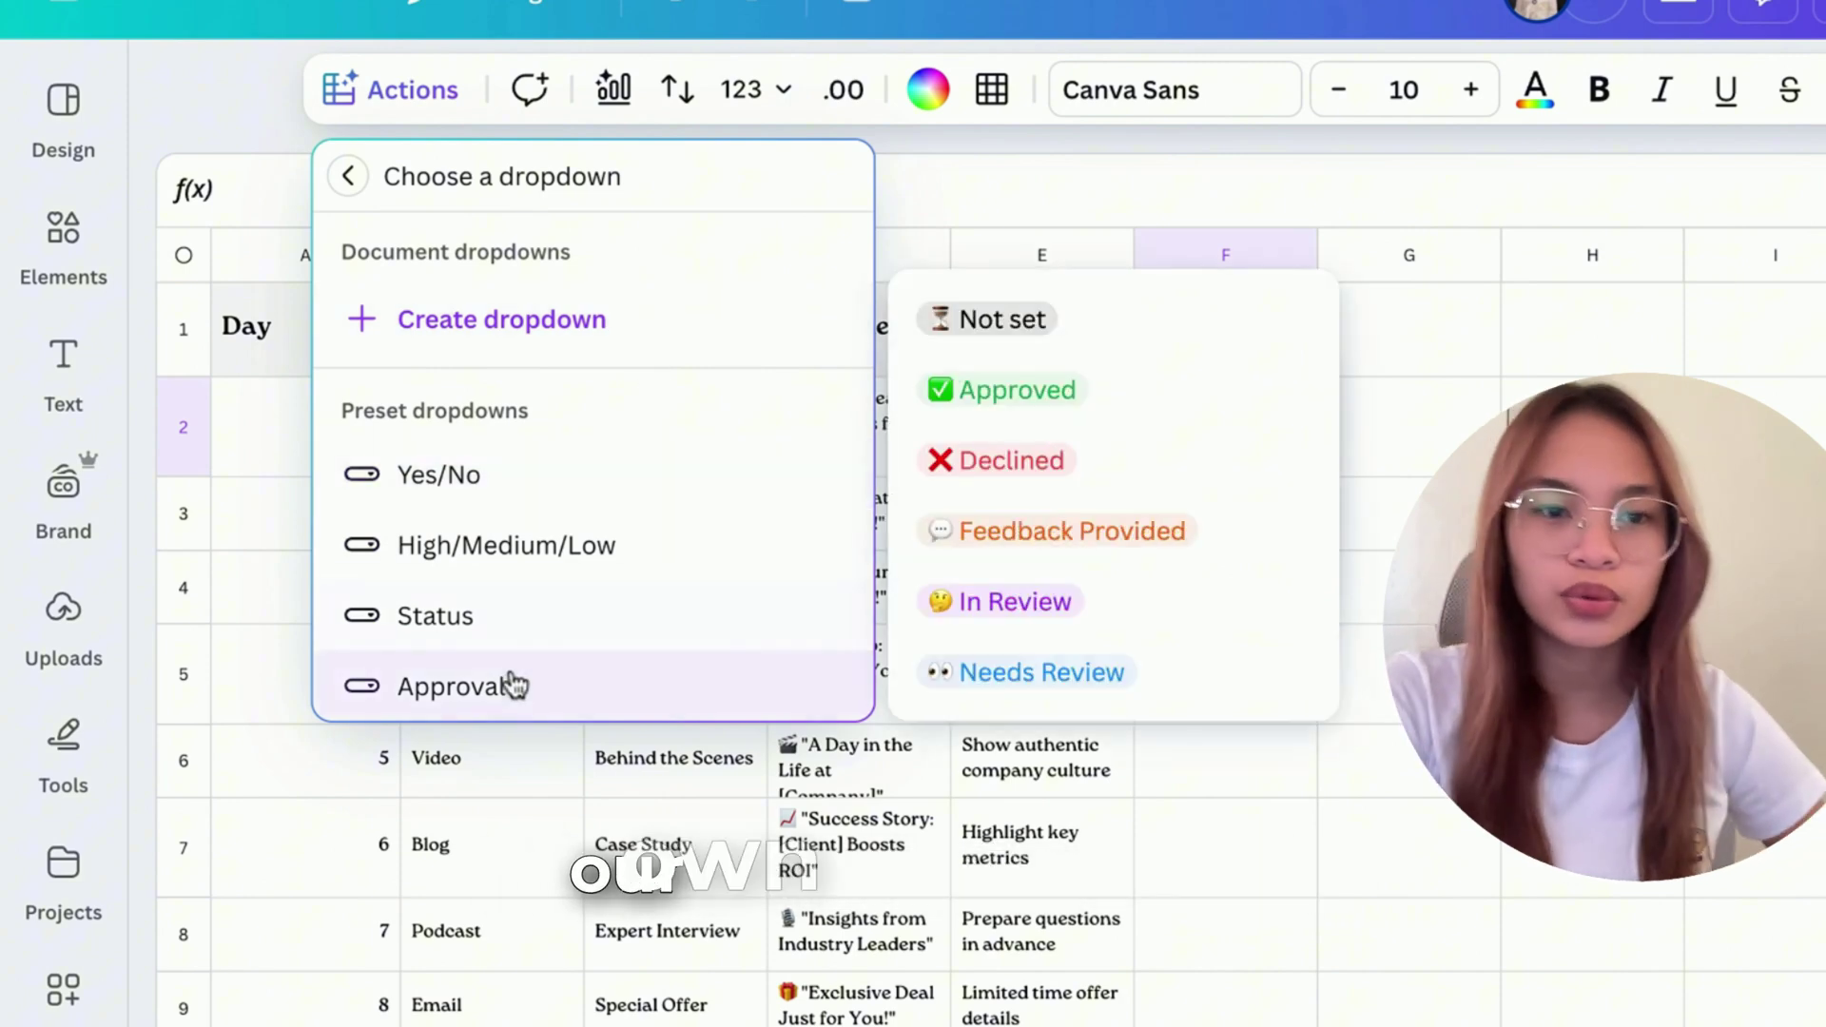
{"action": "left_click", "coordinate": [564, 648]}
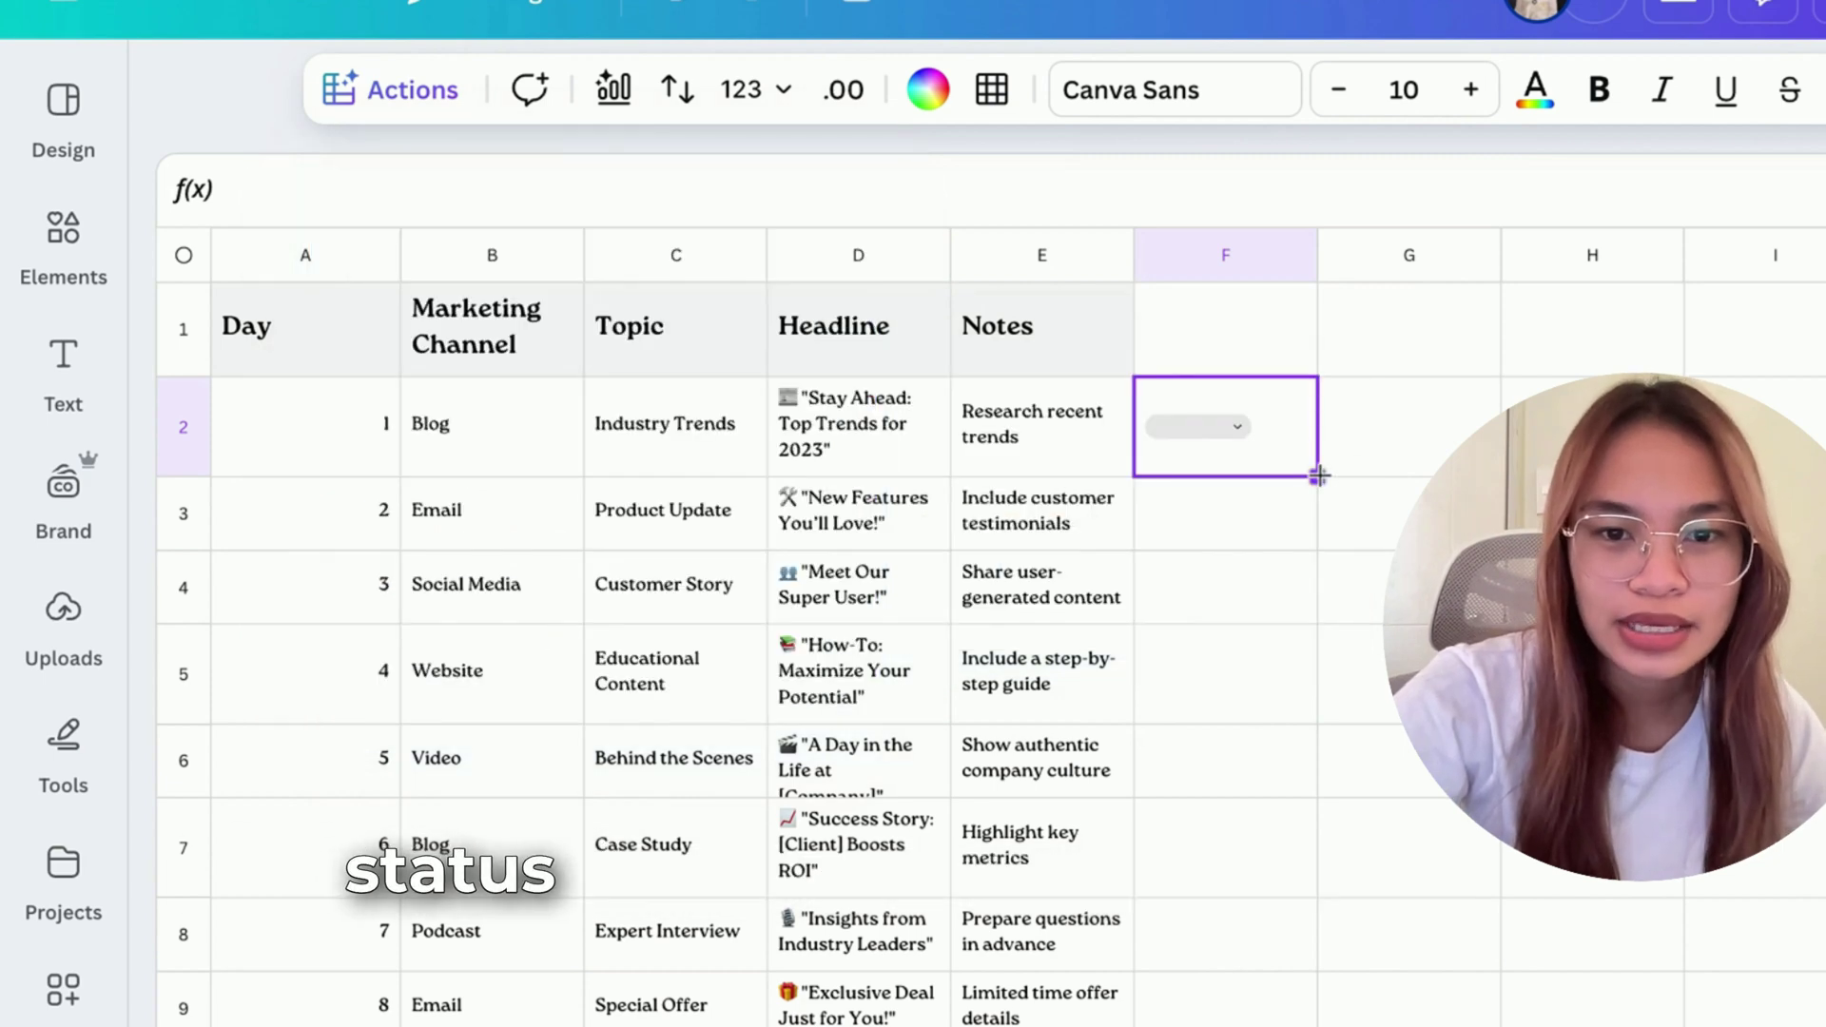
Fill the Status dropdown from F2 down column F alongside the remaining calendar rows
{"action": "left_click_drag", "start_coordinate": [1317, 475], "coordinate": [1318, 977]}
{"action": "left_click_drag", "start_coordinate": [1316, 725], "coordinate": [1288, 1002]}
{"action": "scroll", "coordinate": [830, 845], "scroll_direction": "up", "scroll_amount": 5}
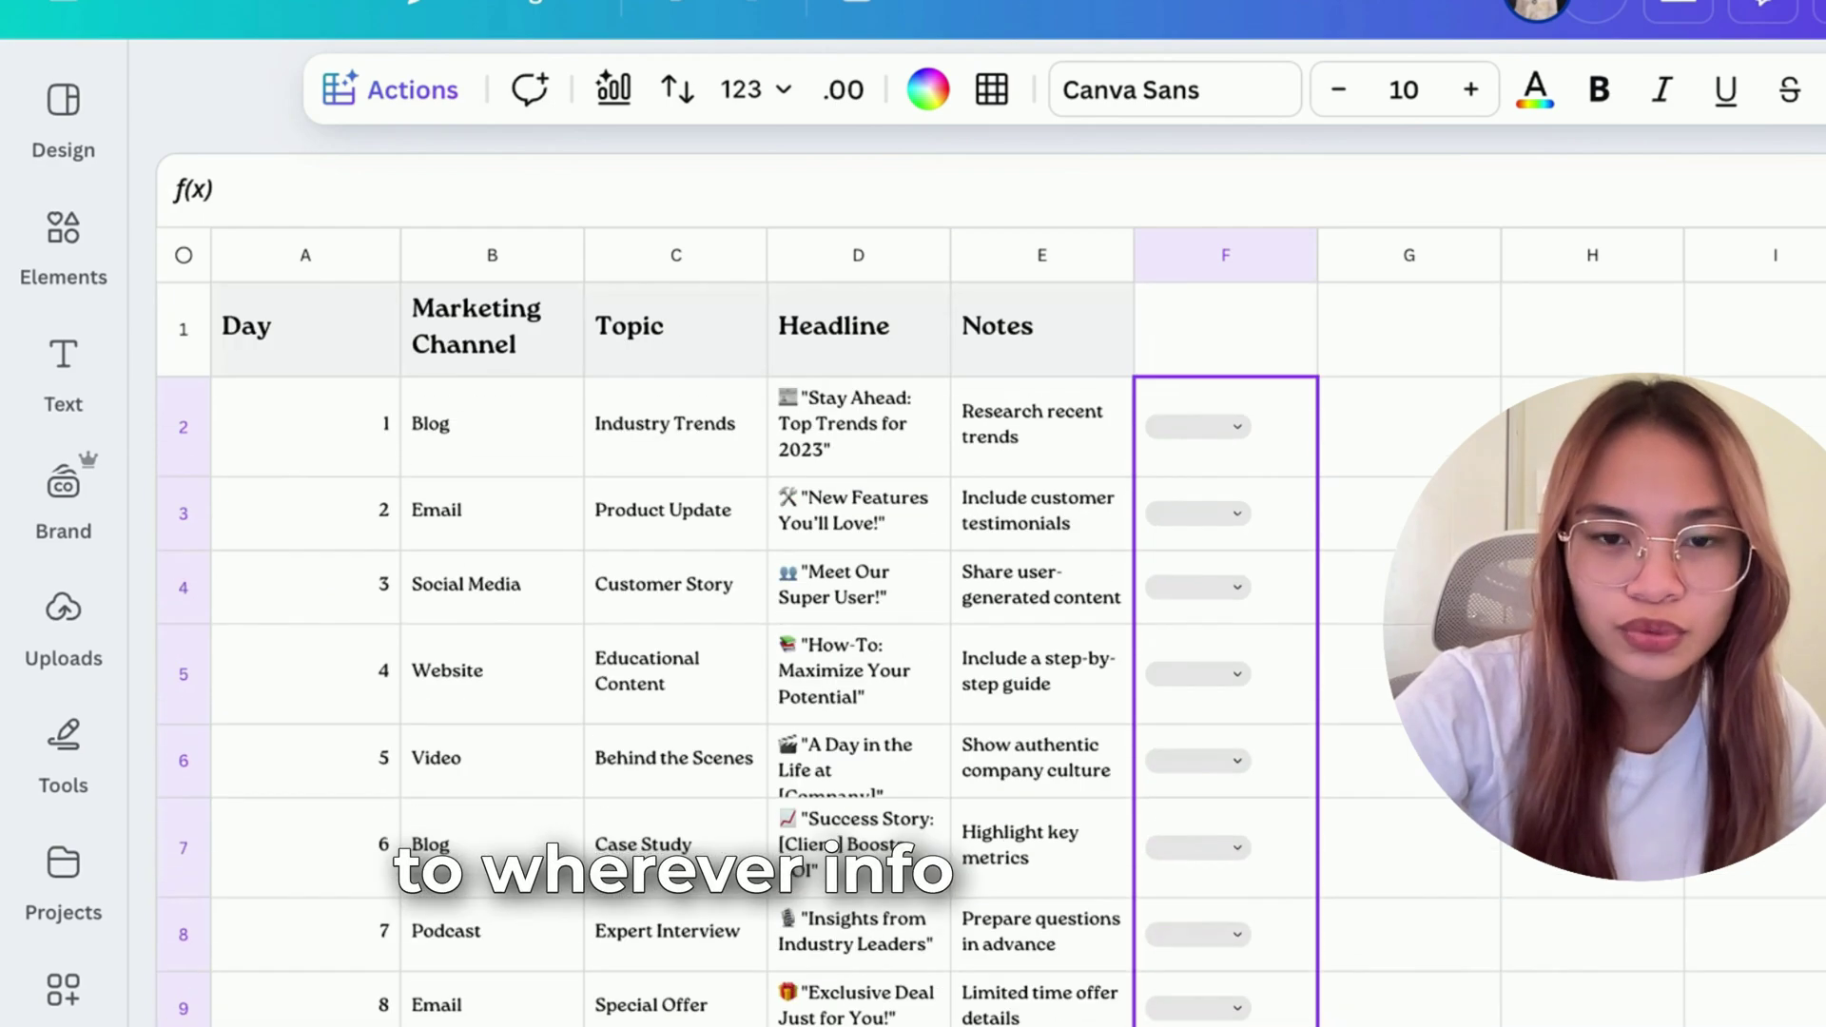
Set the status dropdowns to Done in F2, Not set in F3, In progress in F4 and Not started in F5
{"action": "left_click", "coordinate": [1230, 427]}
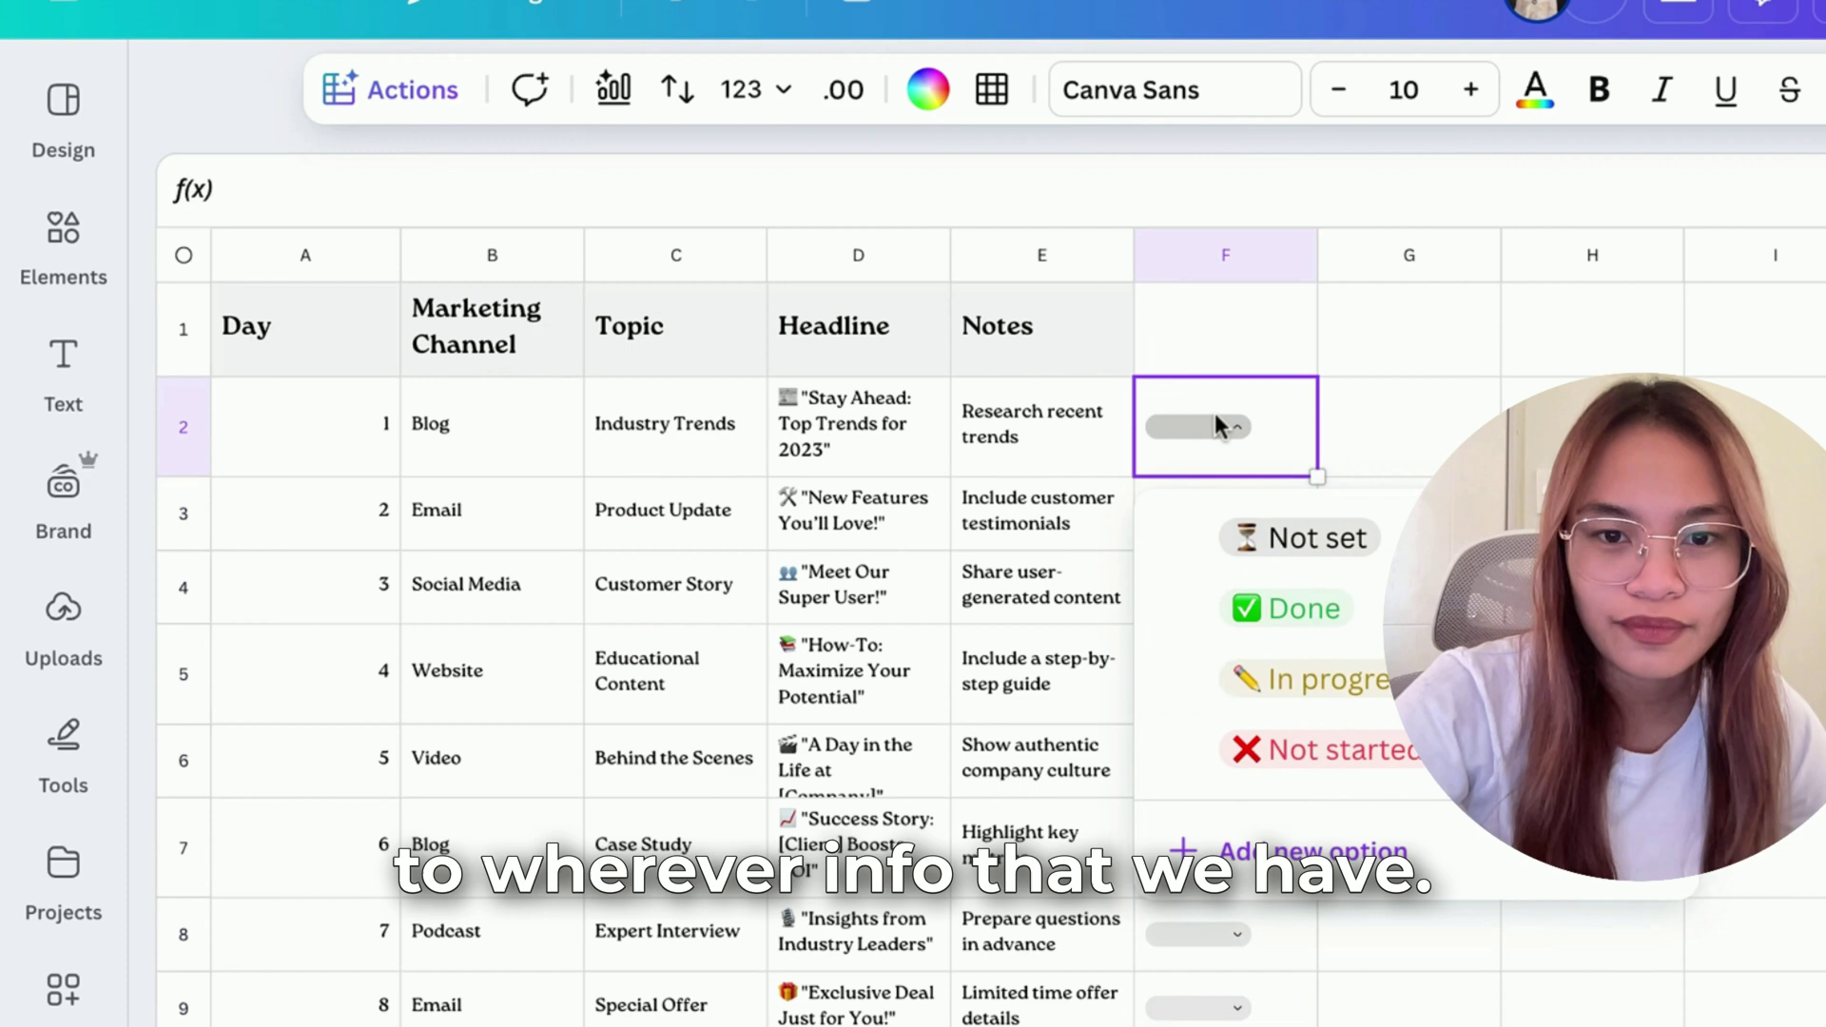
{"action": "left_click", "coordinate": [1325, 608]}
{"action": "left_click", "coordinate": [1246, 526]}
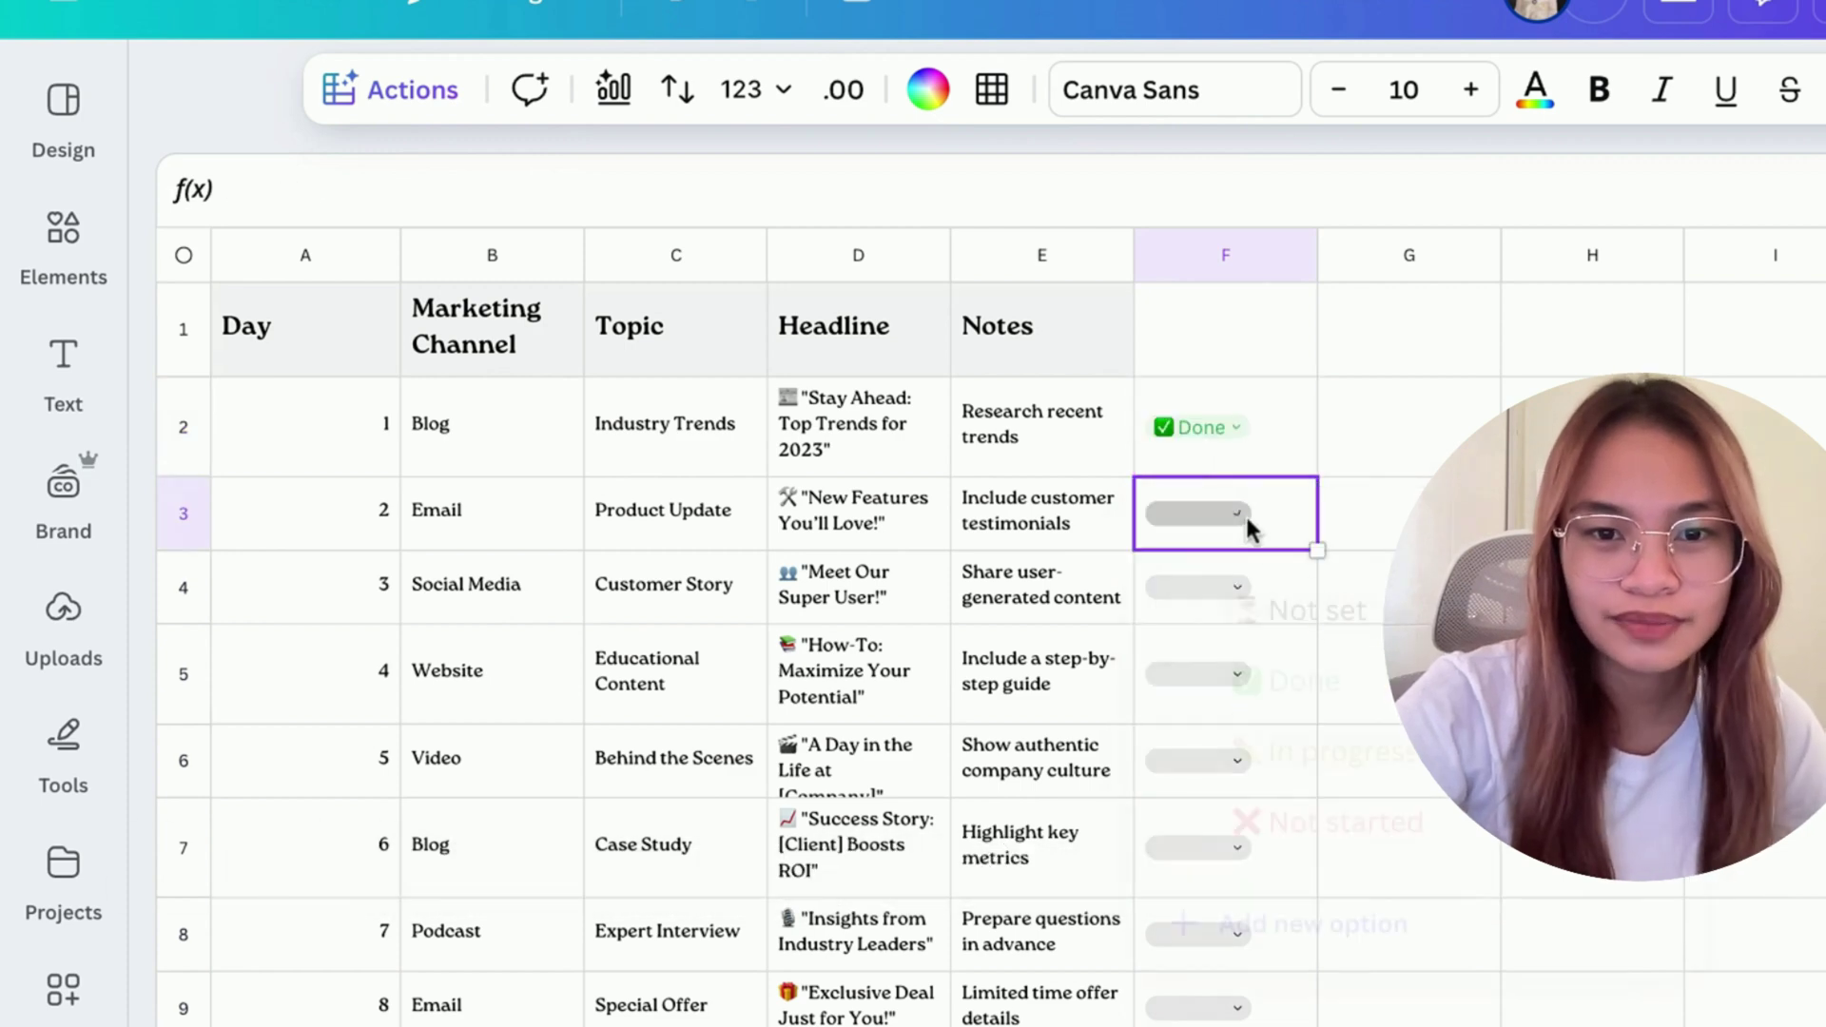
{"action": "left_click", "coordinate": [1307, 614]}
{"action": "left_click", "coordinate": [1235, 591]}
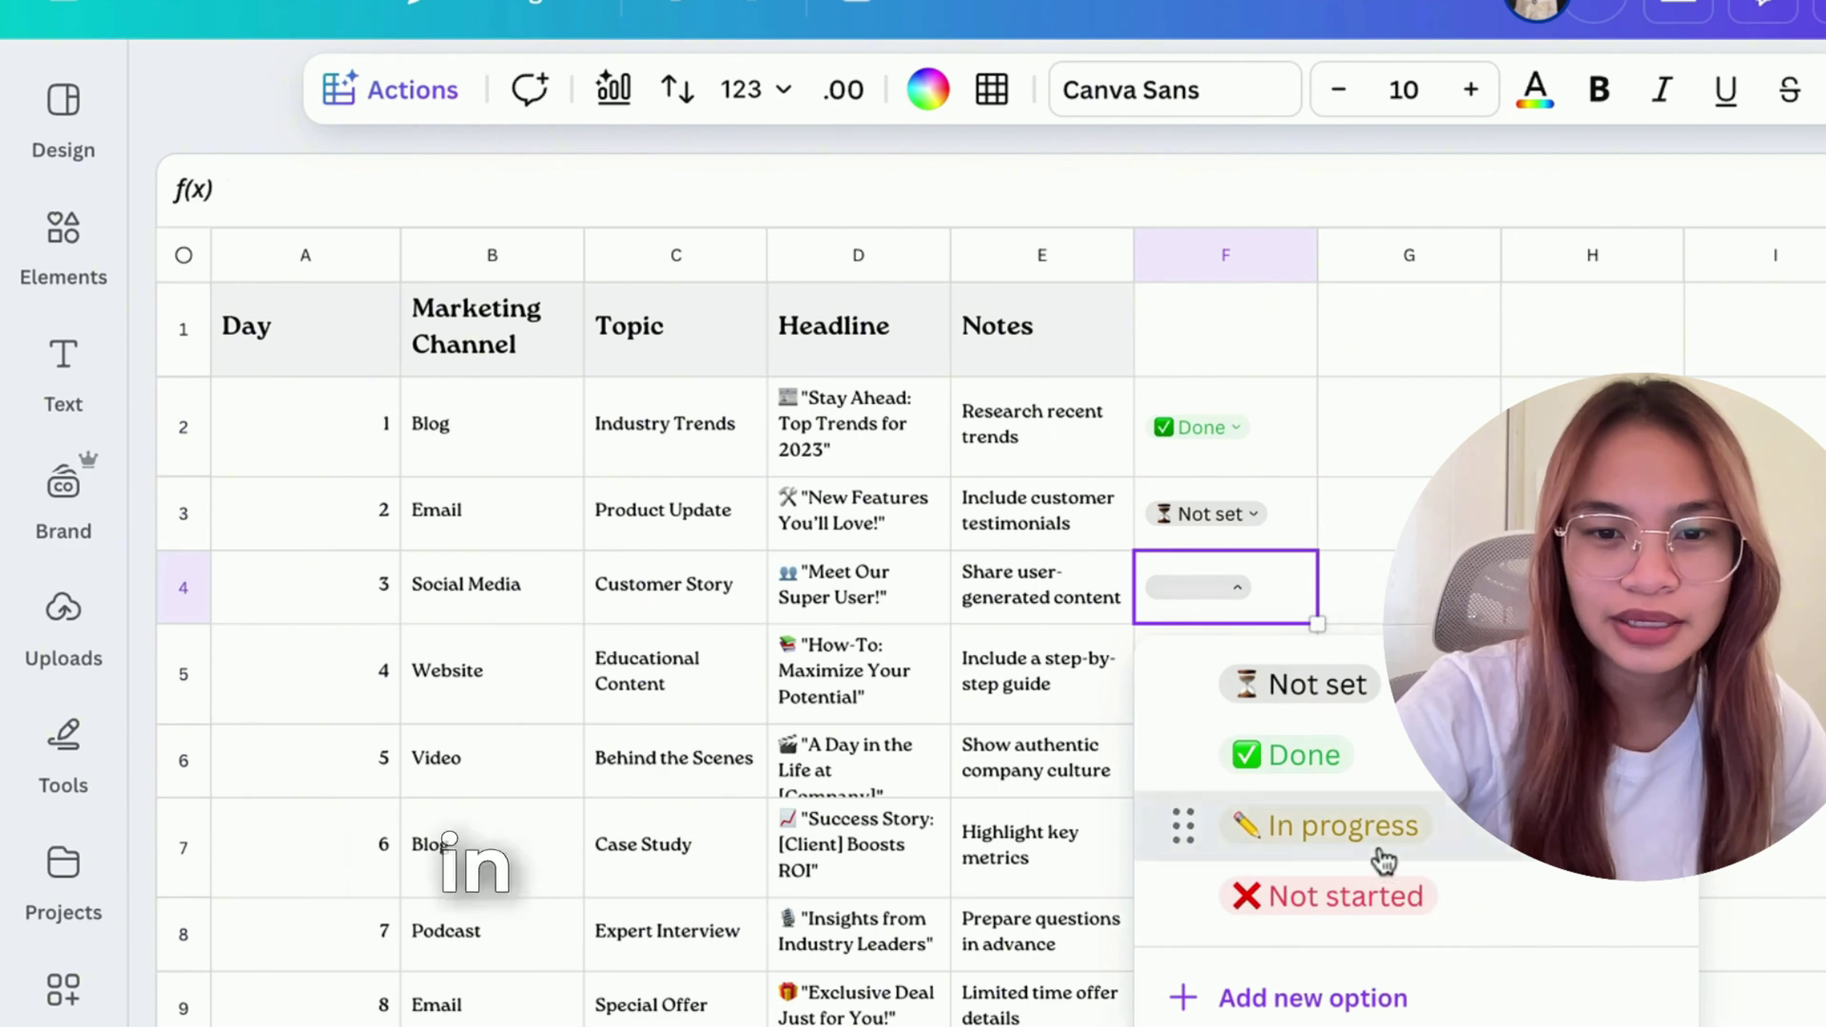
{"action": "left_click", "coordinate": [1383, 861]}
{"action": "left_click", "coordinate": [1224, 676]}
{"action": "left_click", "coordinate": [1356, 991]}
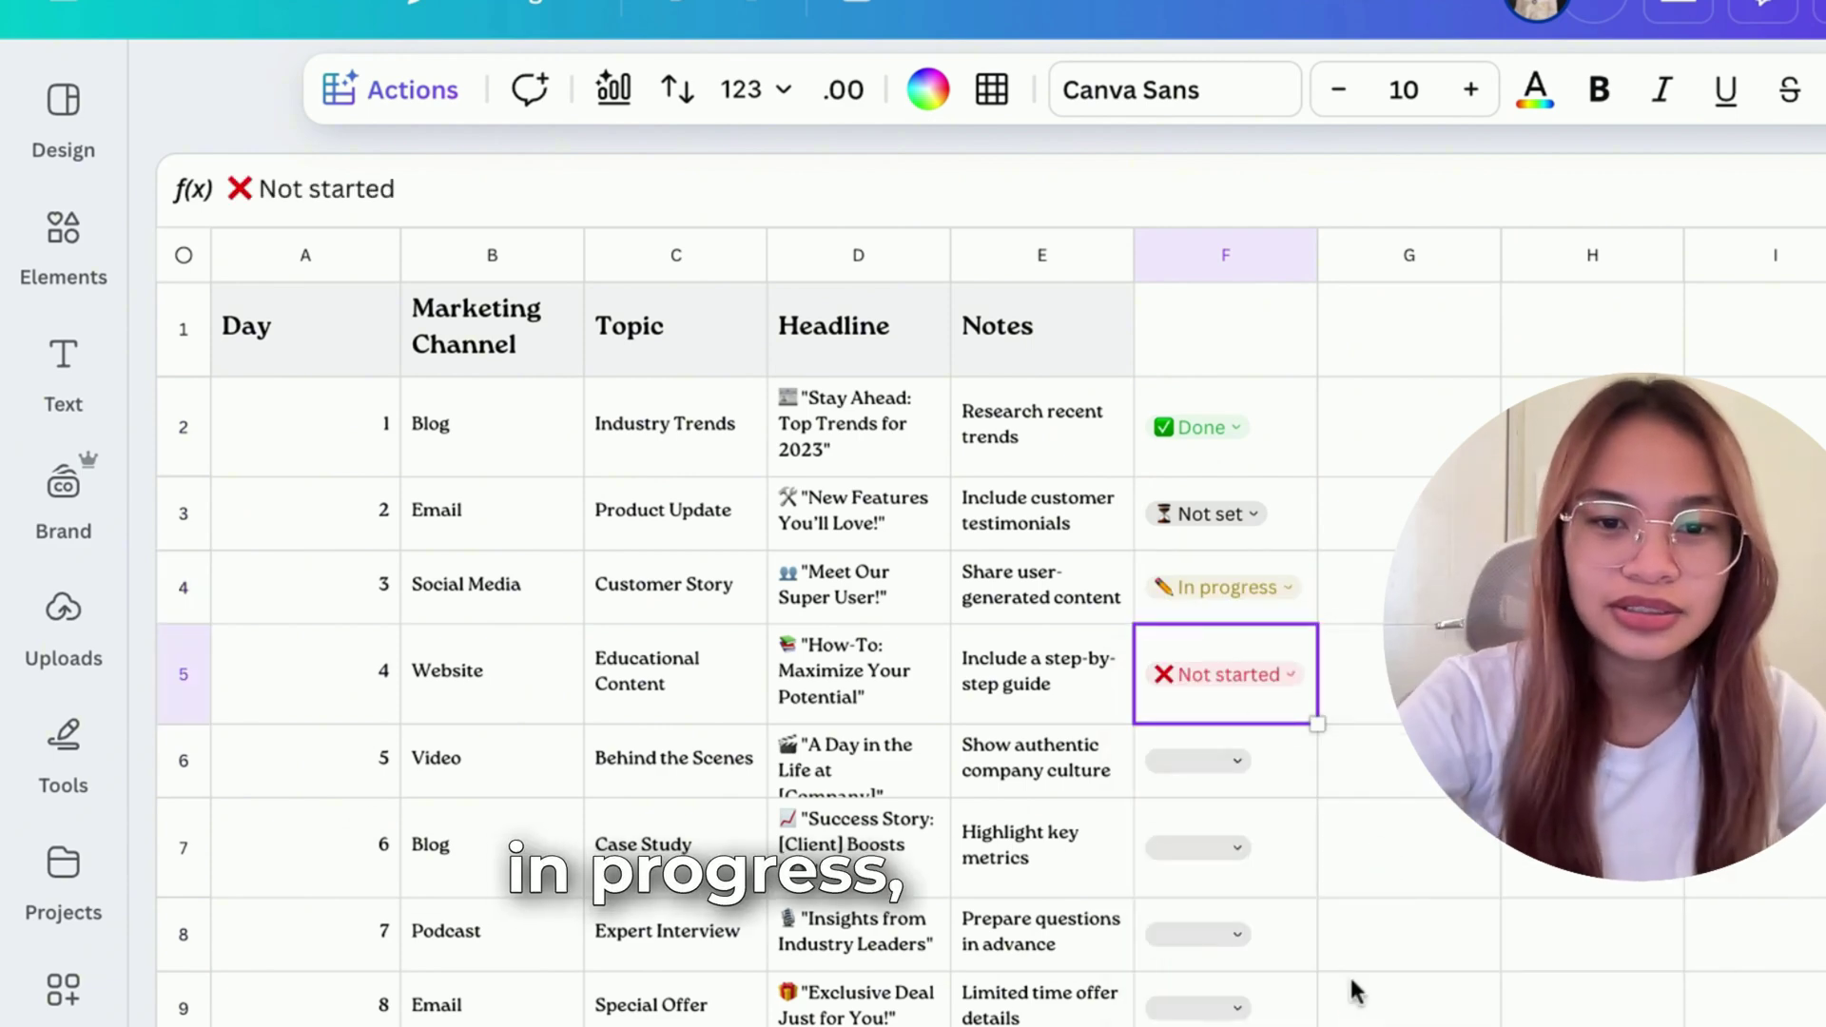
{"action": "left_click", "coordinate": [1761, 303]}
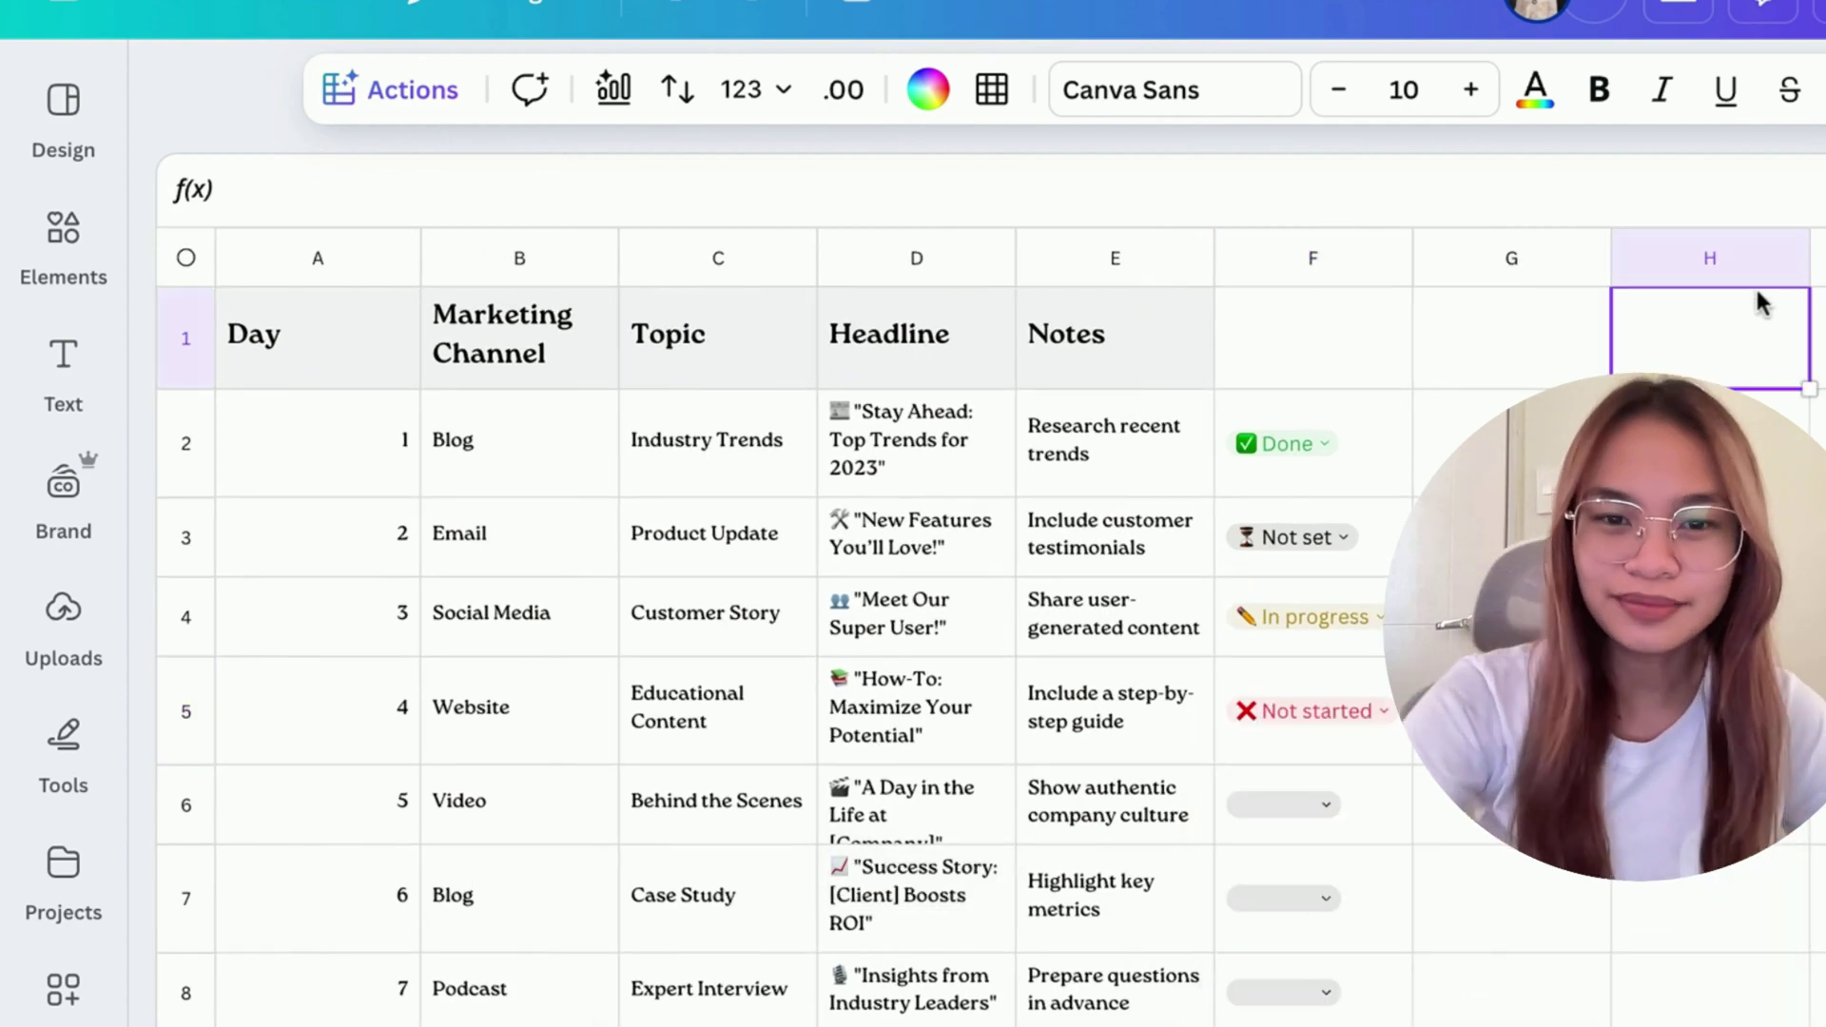